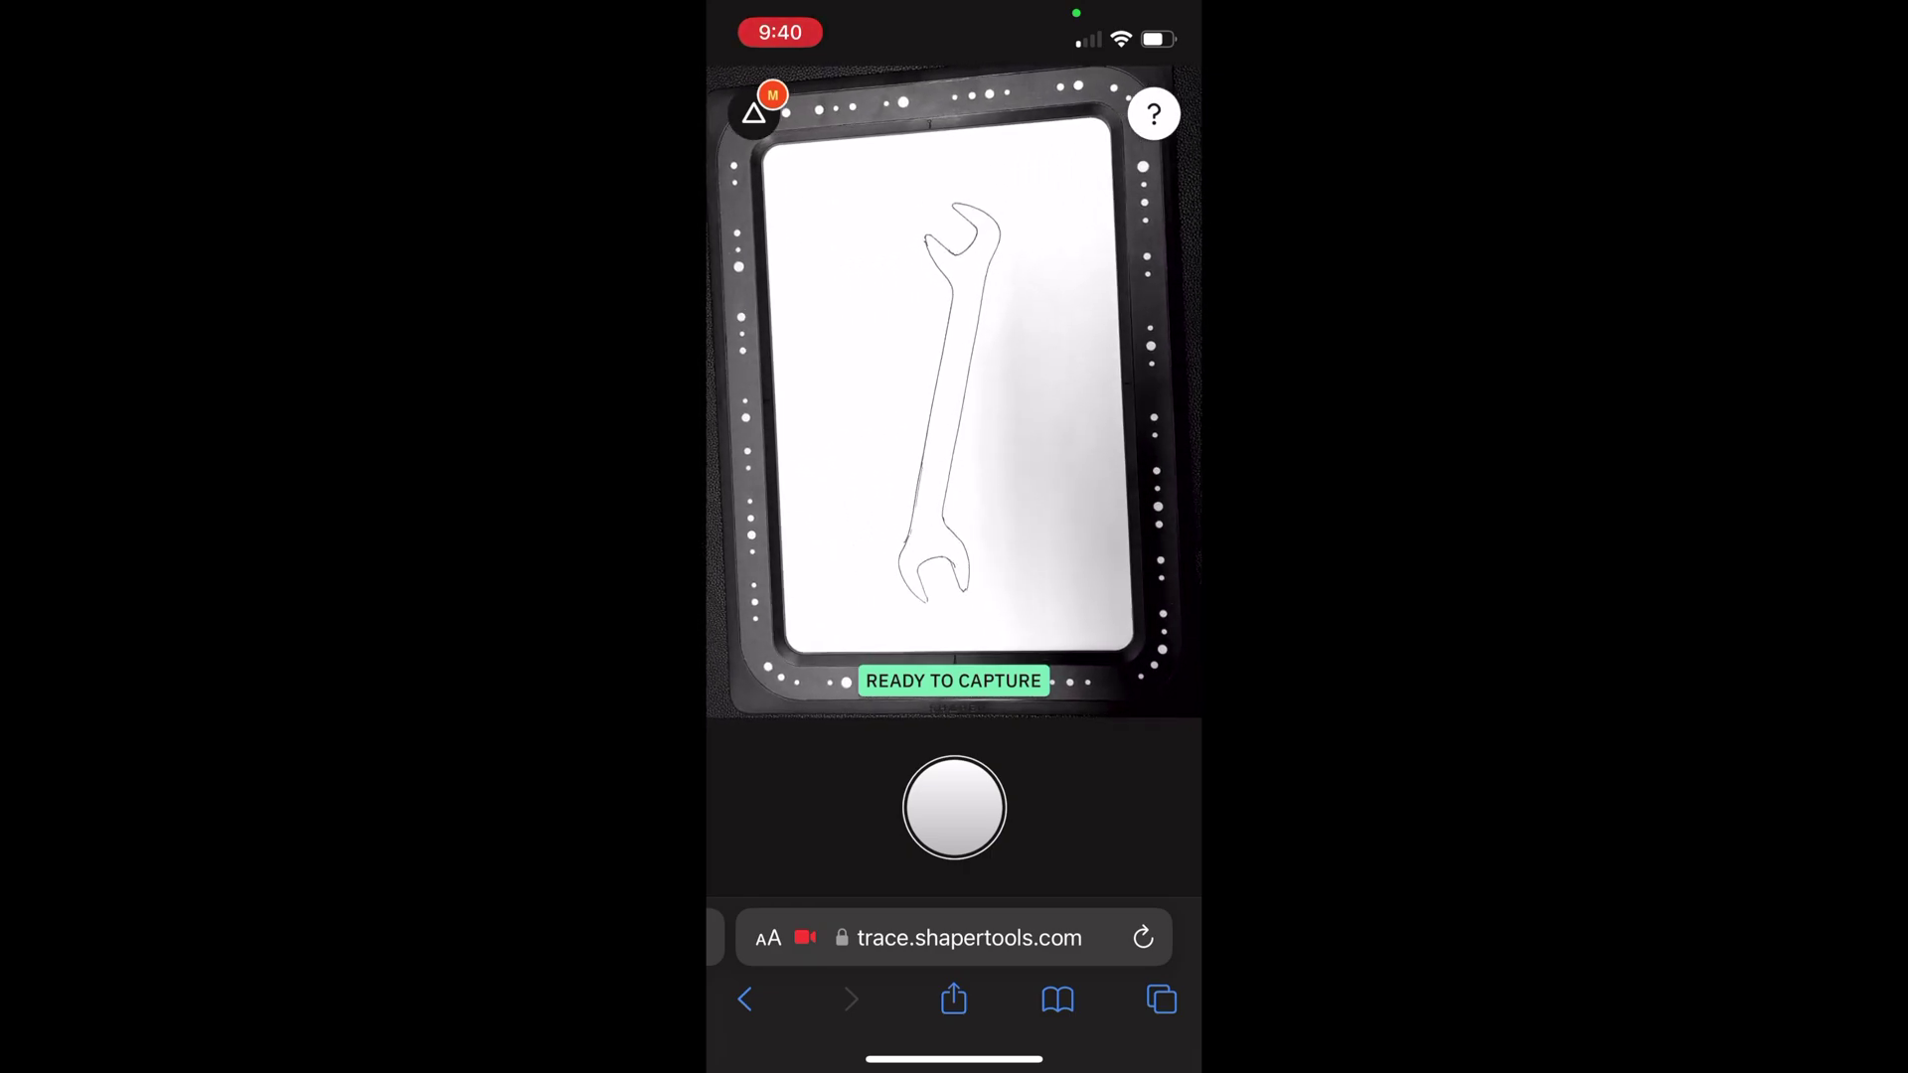
Capture the wrench drawing, accept its outline trace and choose saving it to Shaper My Files.
{"action": "left_click", "coordinate": [954, 807]}
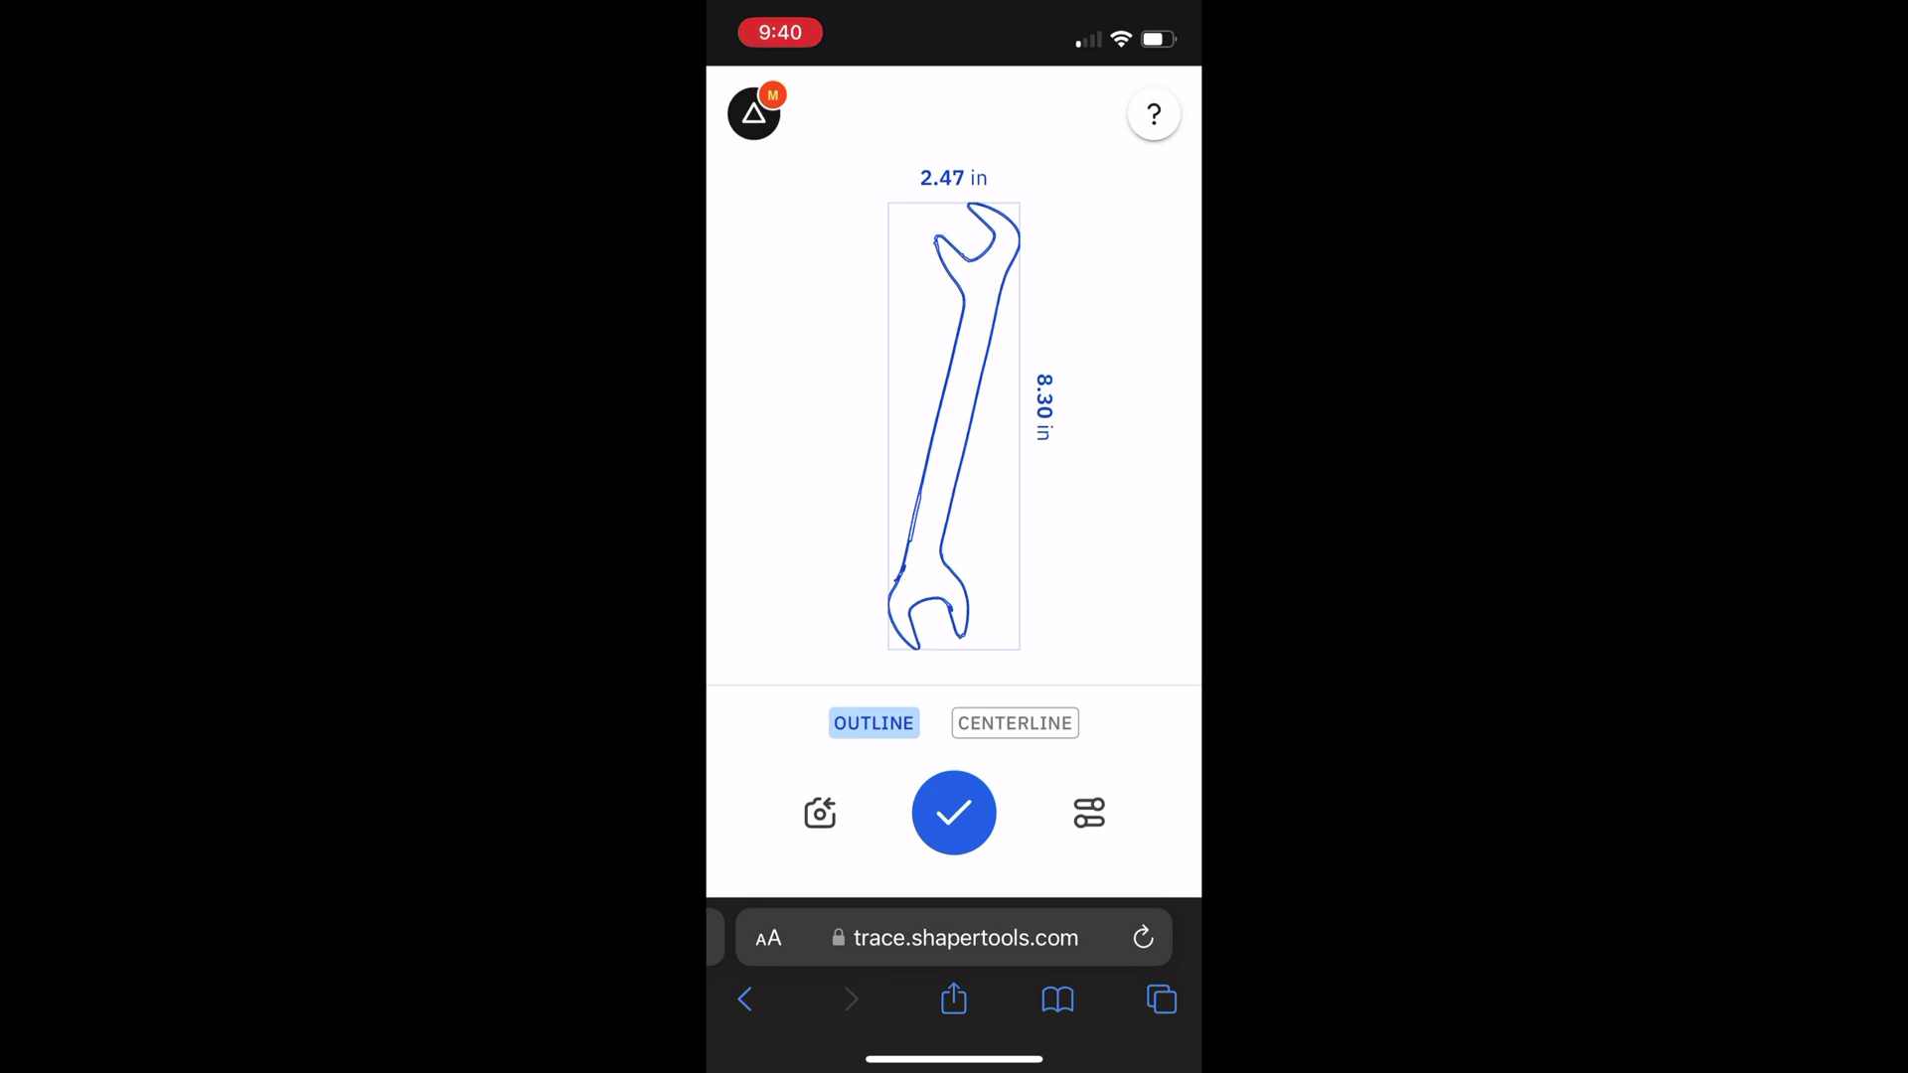
{"action": "left_click", "coordinate": [954, 812]}
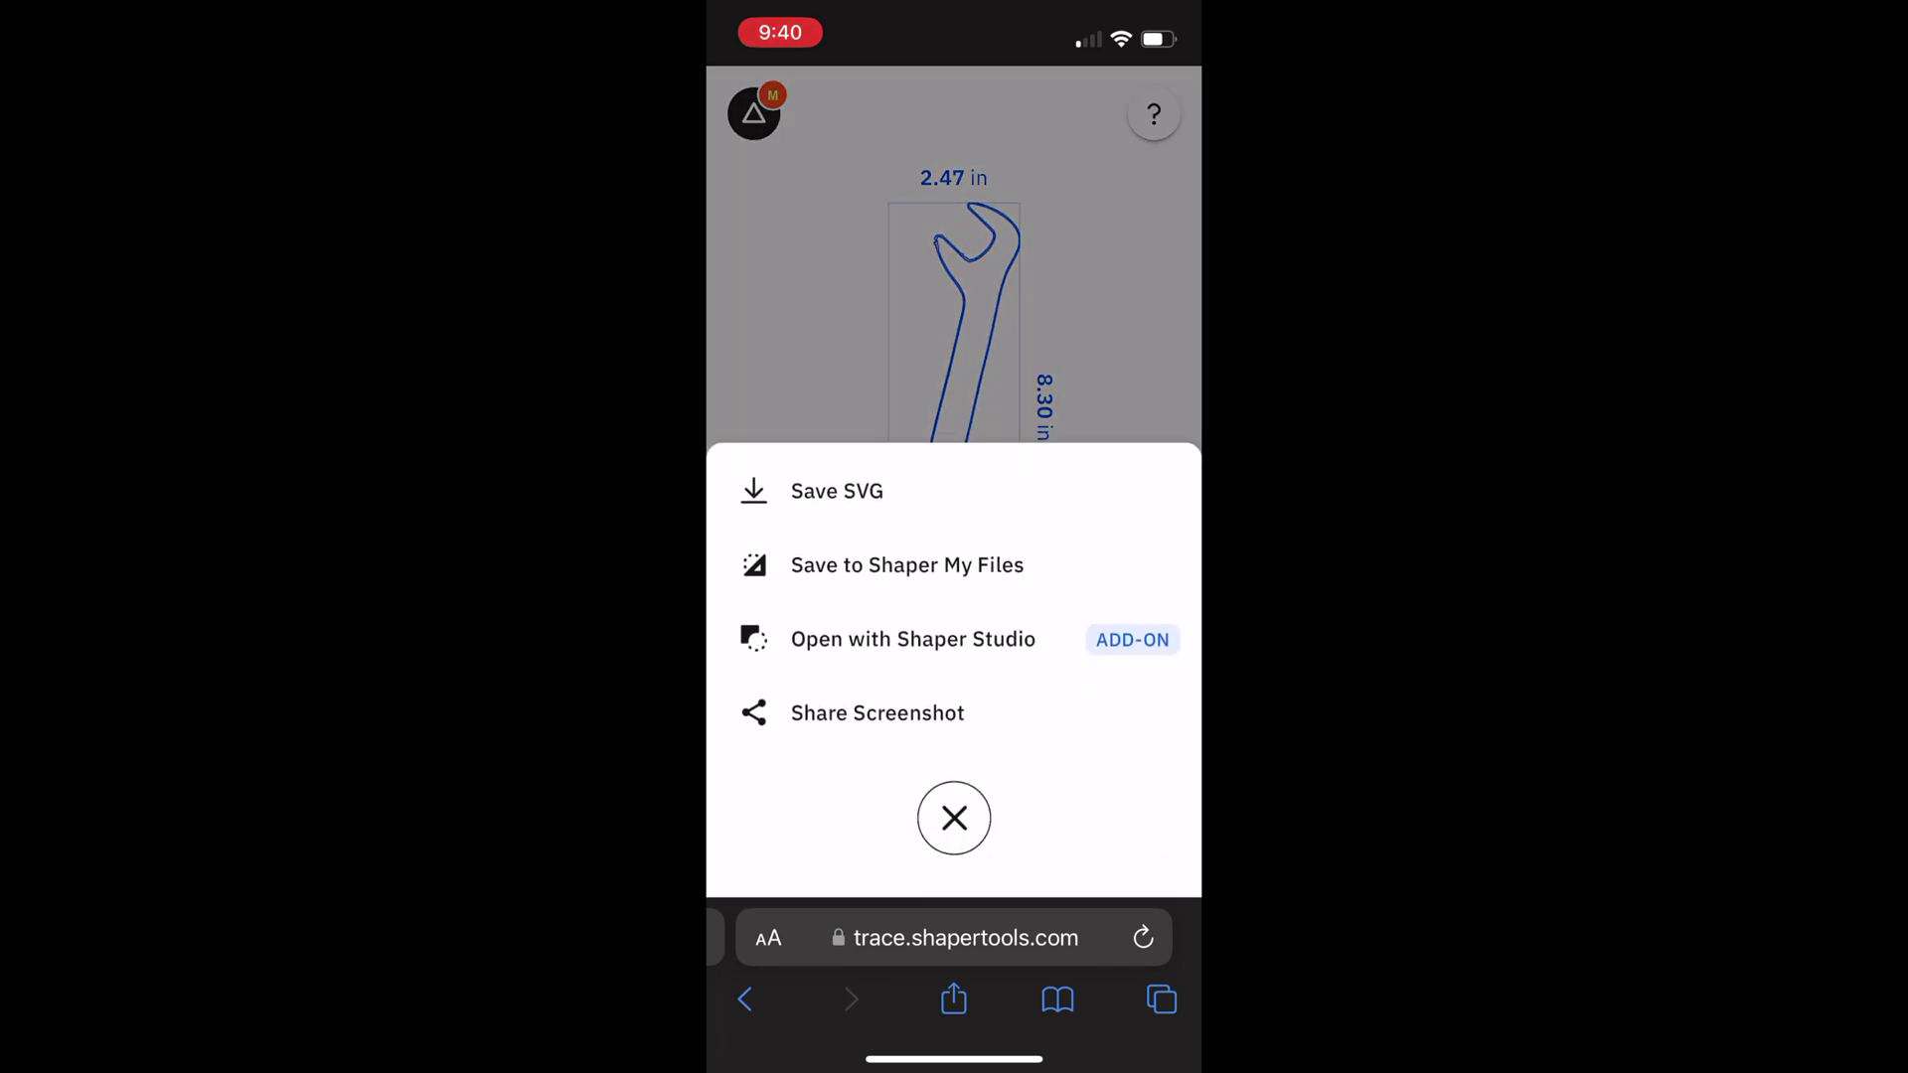
{"action": "left_click", "coordinate": [907, 565]}
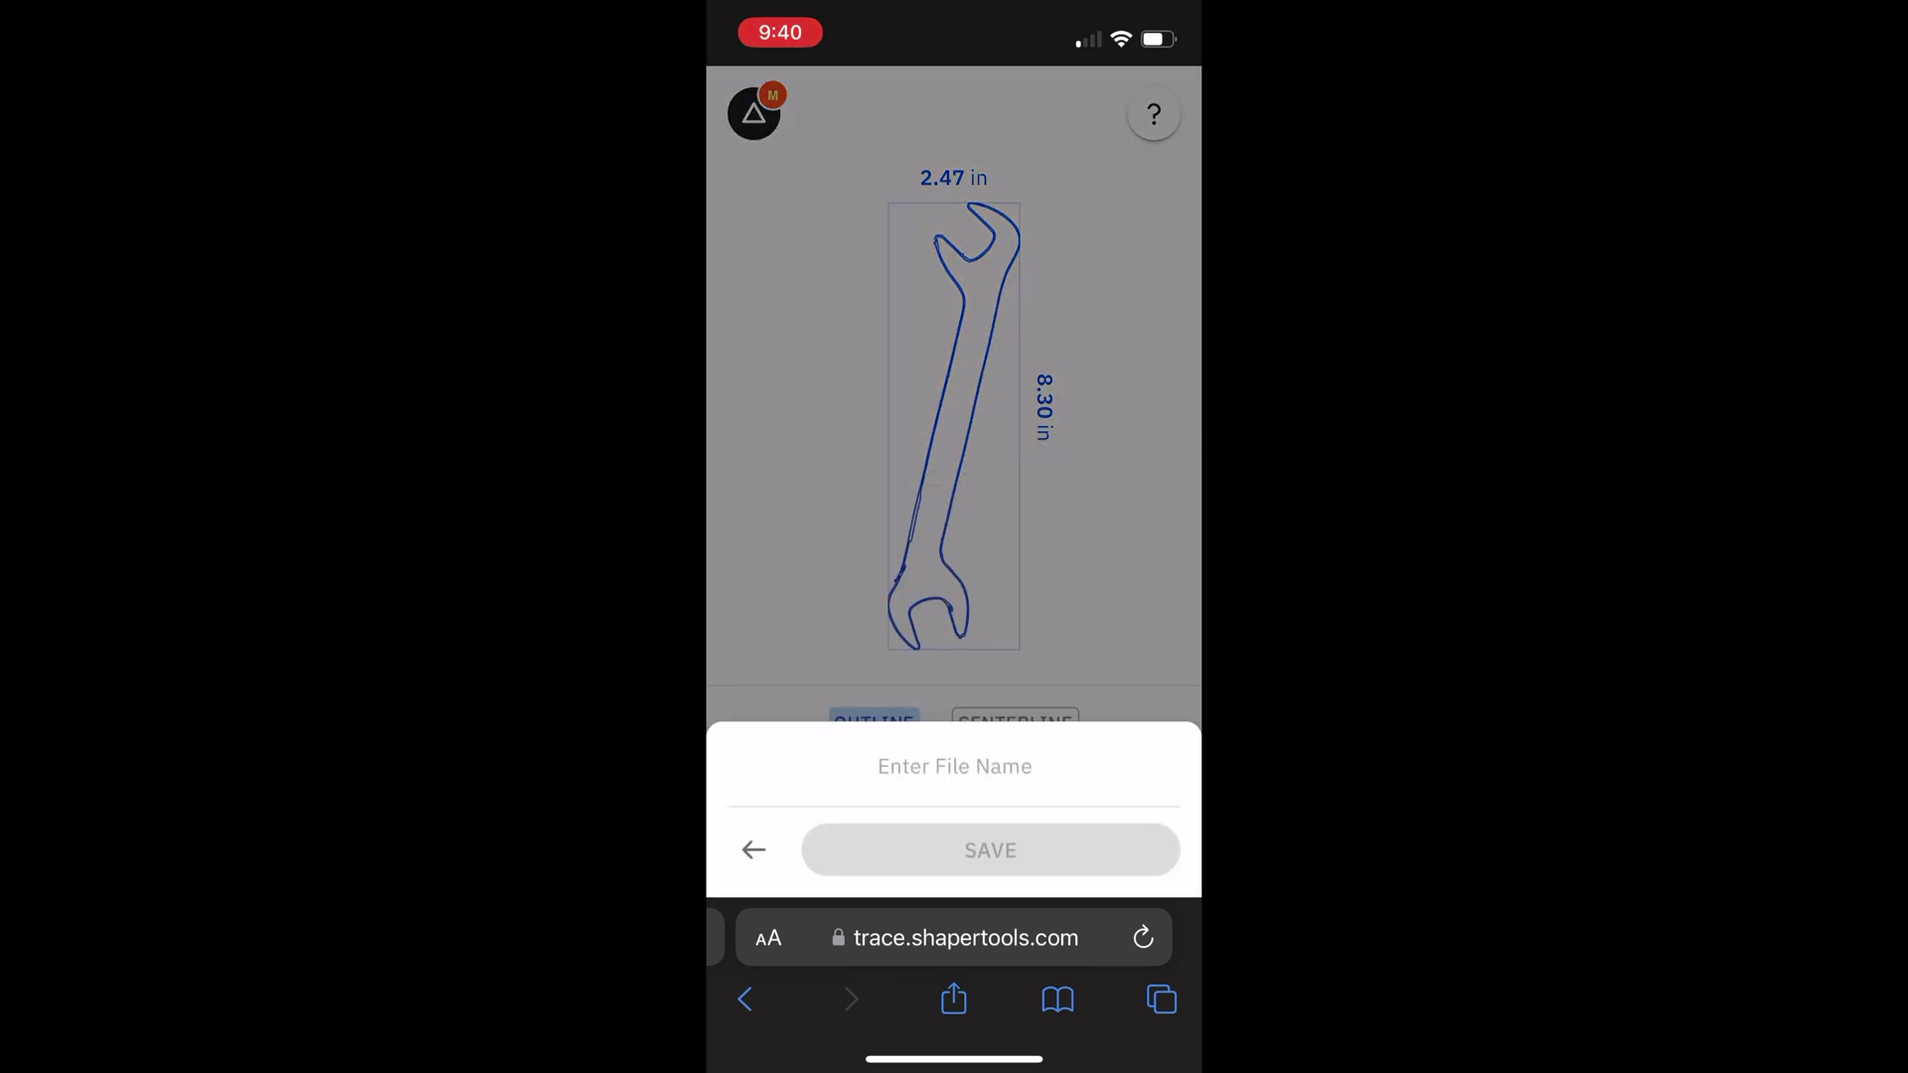
Name the traced file "3/4 angle wrench" and save it.
{"action": "left_click", "coordinate": [954, 766]}
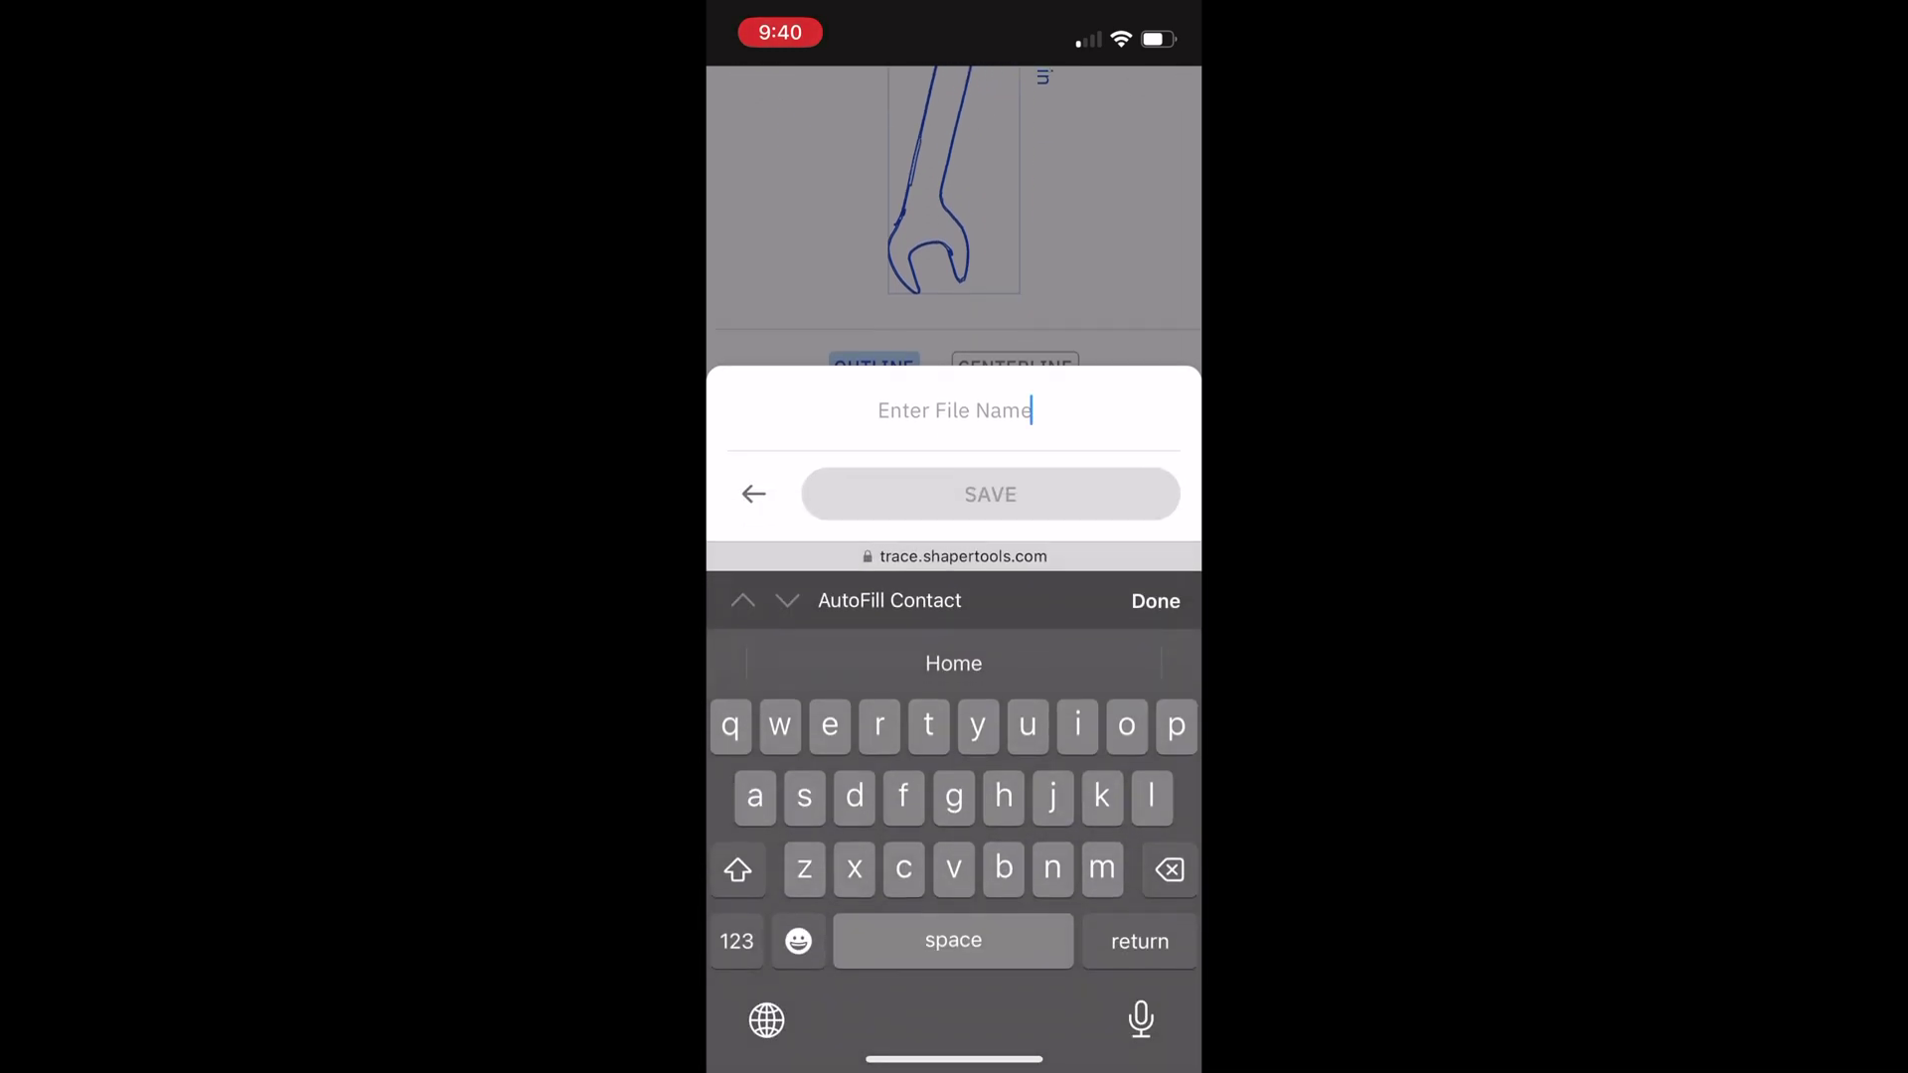
{"action": "type", "text": "3/4"}
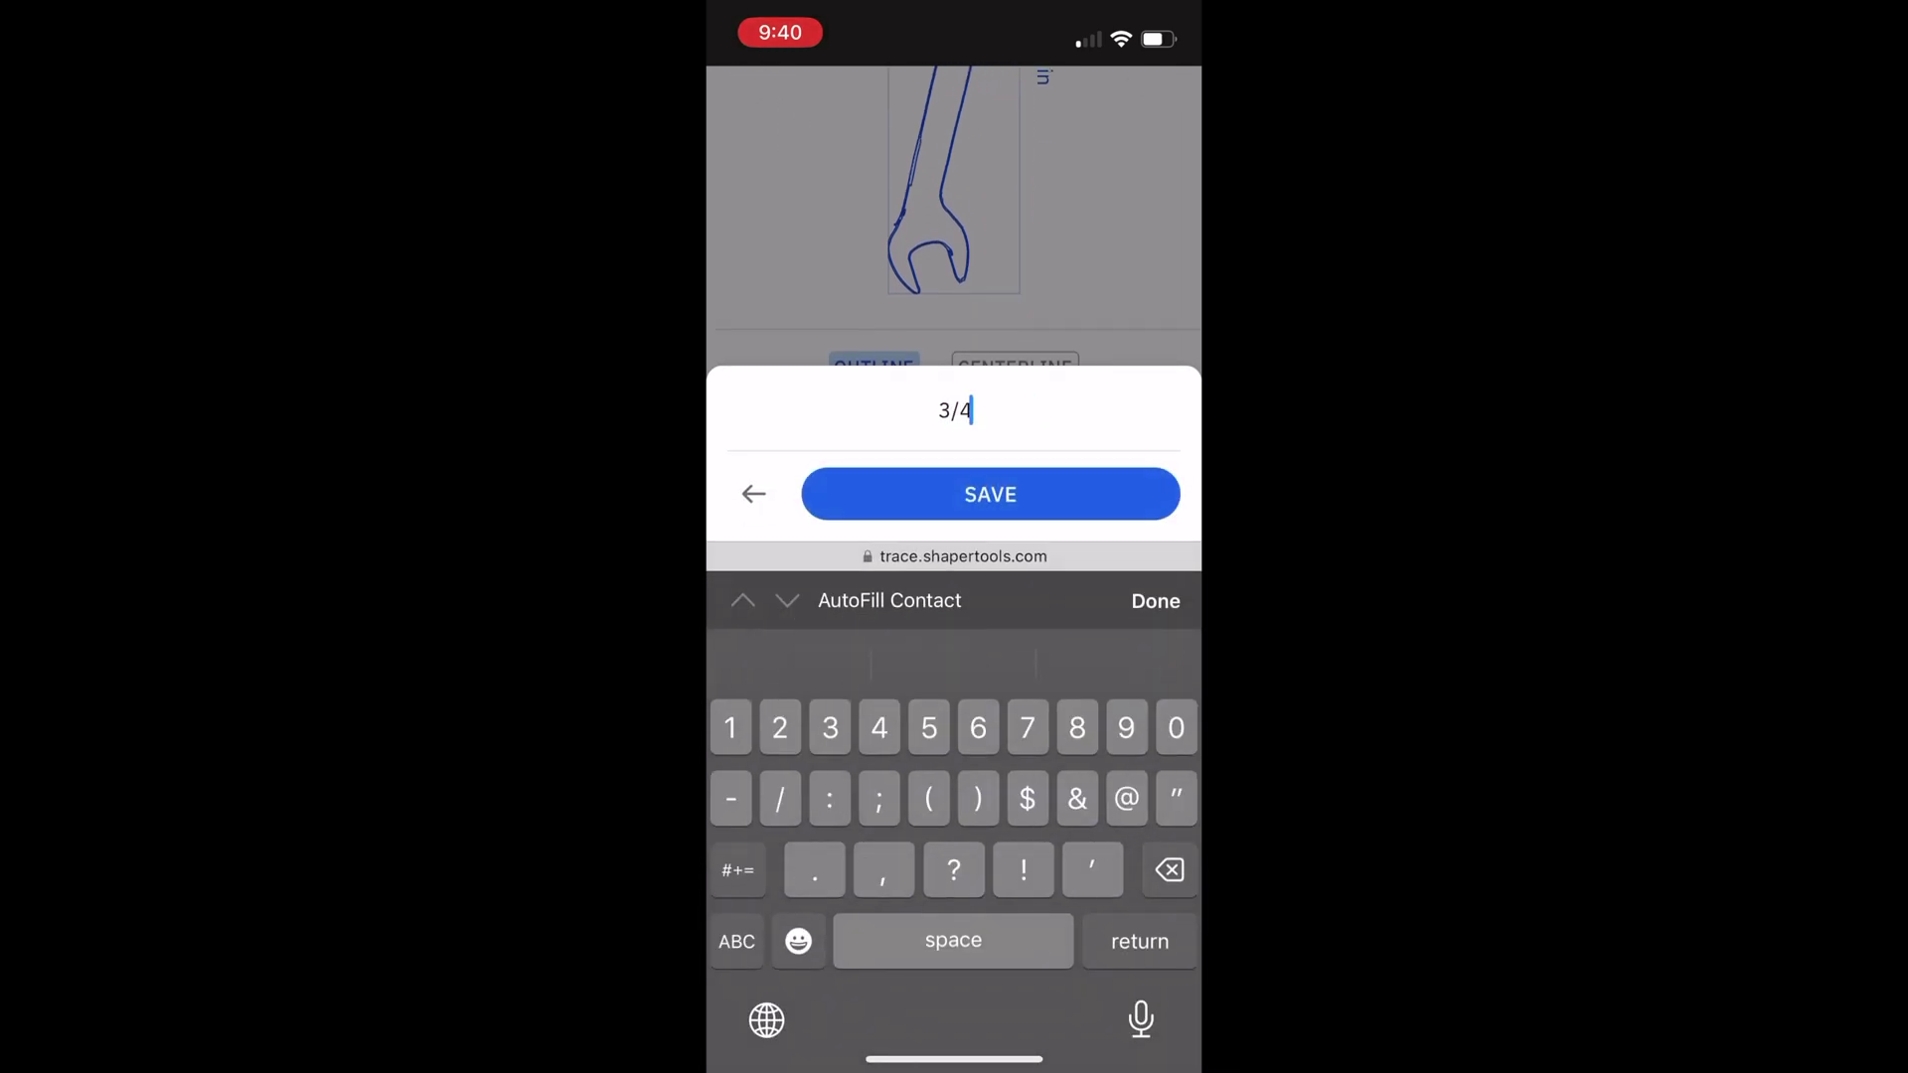
{"action": "type", "text": " ande"}
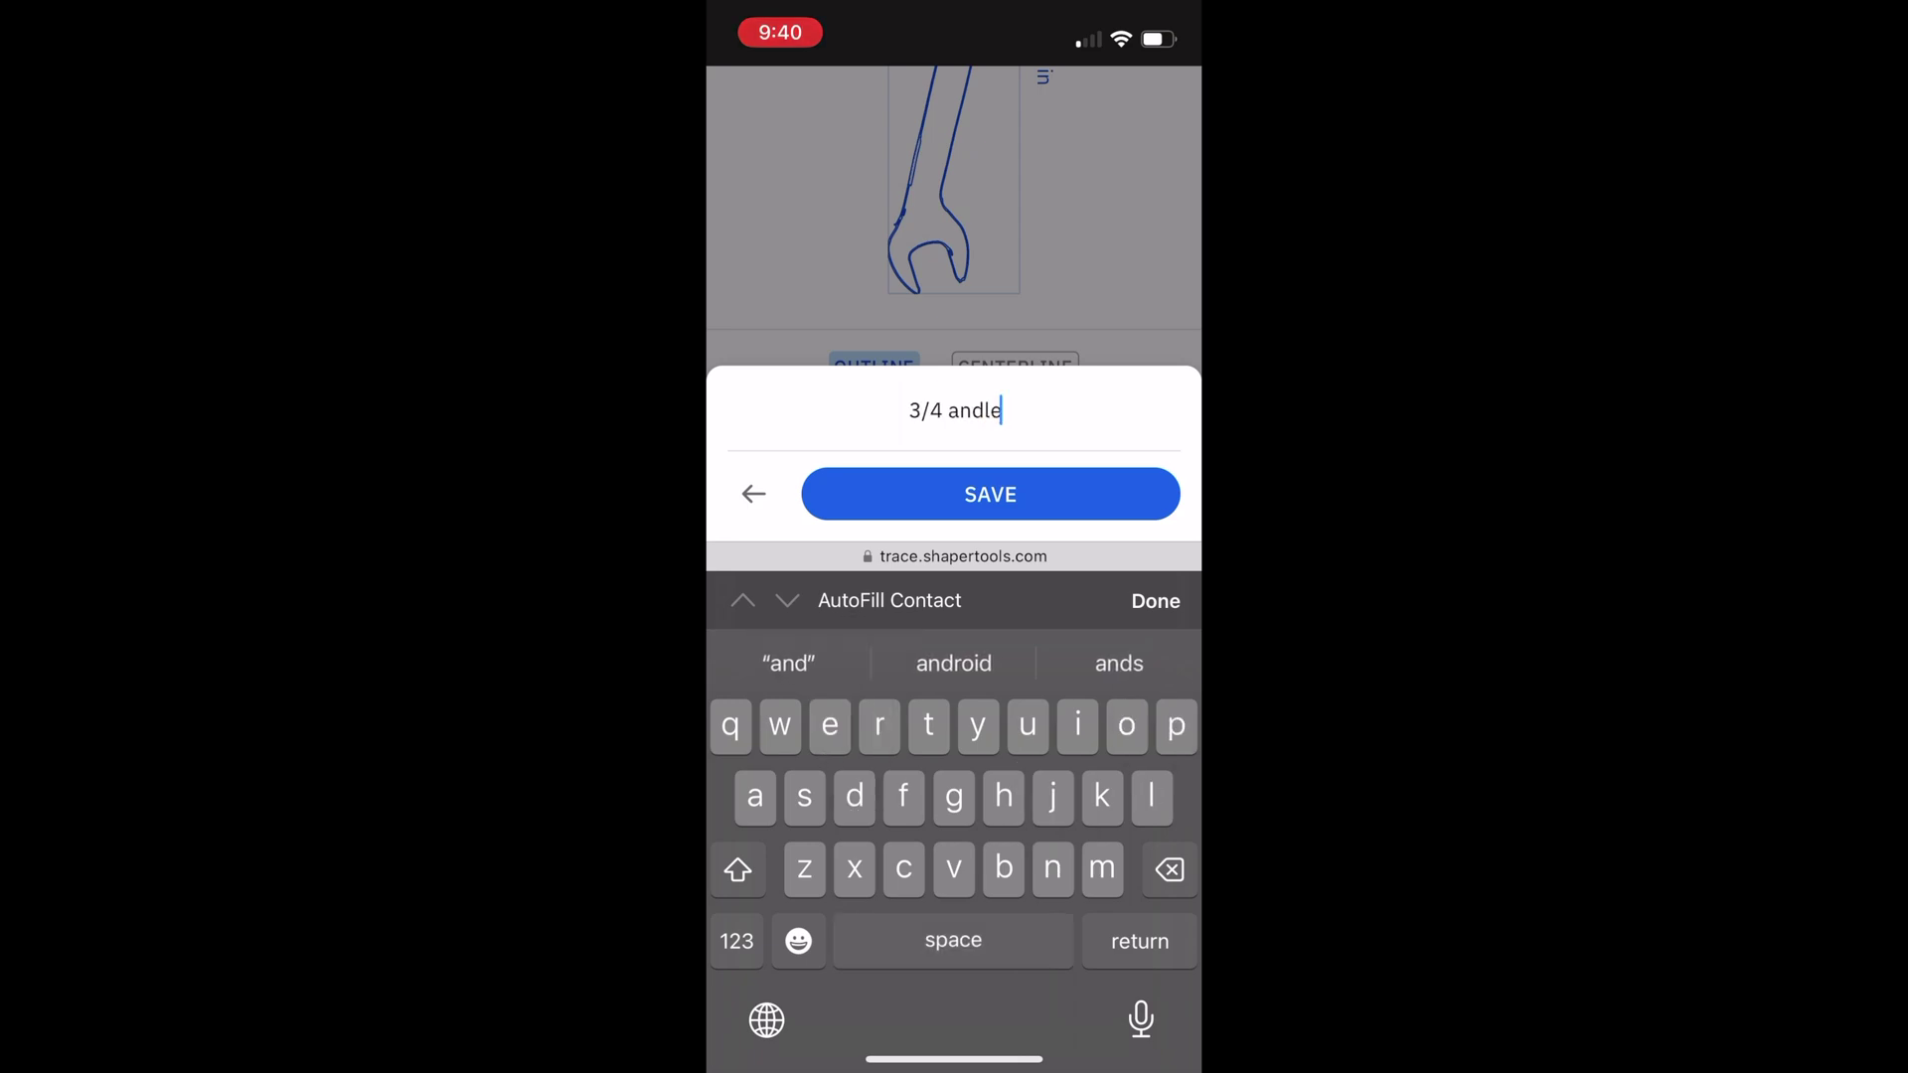
{"action": "key", "text": "BackSpace"}
{"action": "key", "text": "BackSpace"}
{"action": "key", "text": "BackSpace"}
{"action": "type", "text": "g"}
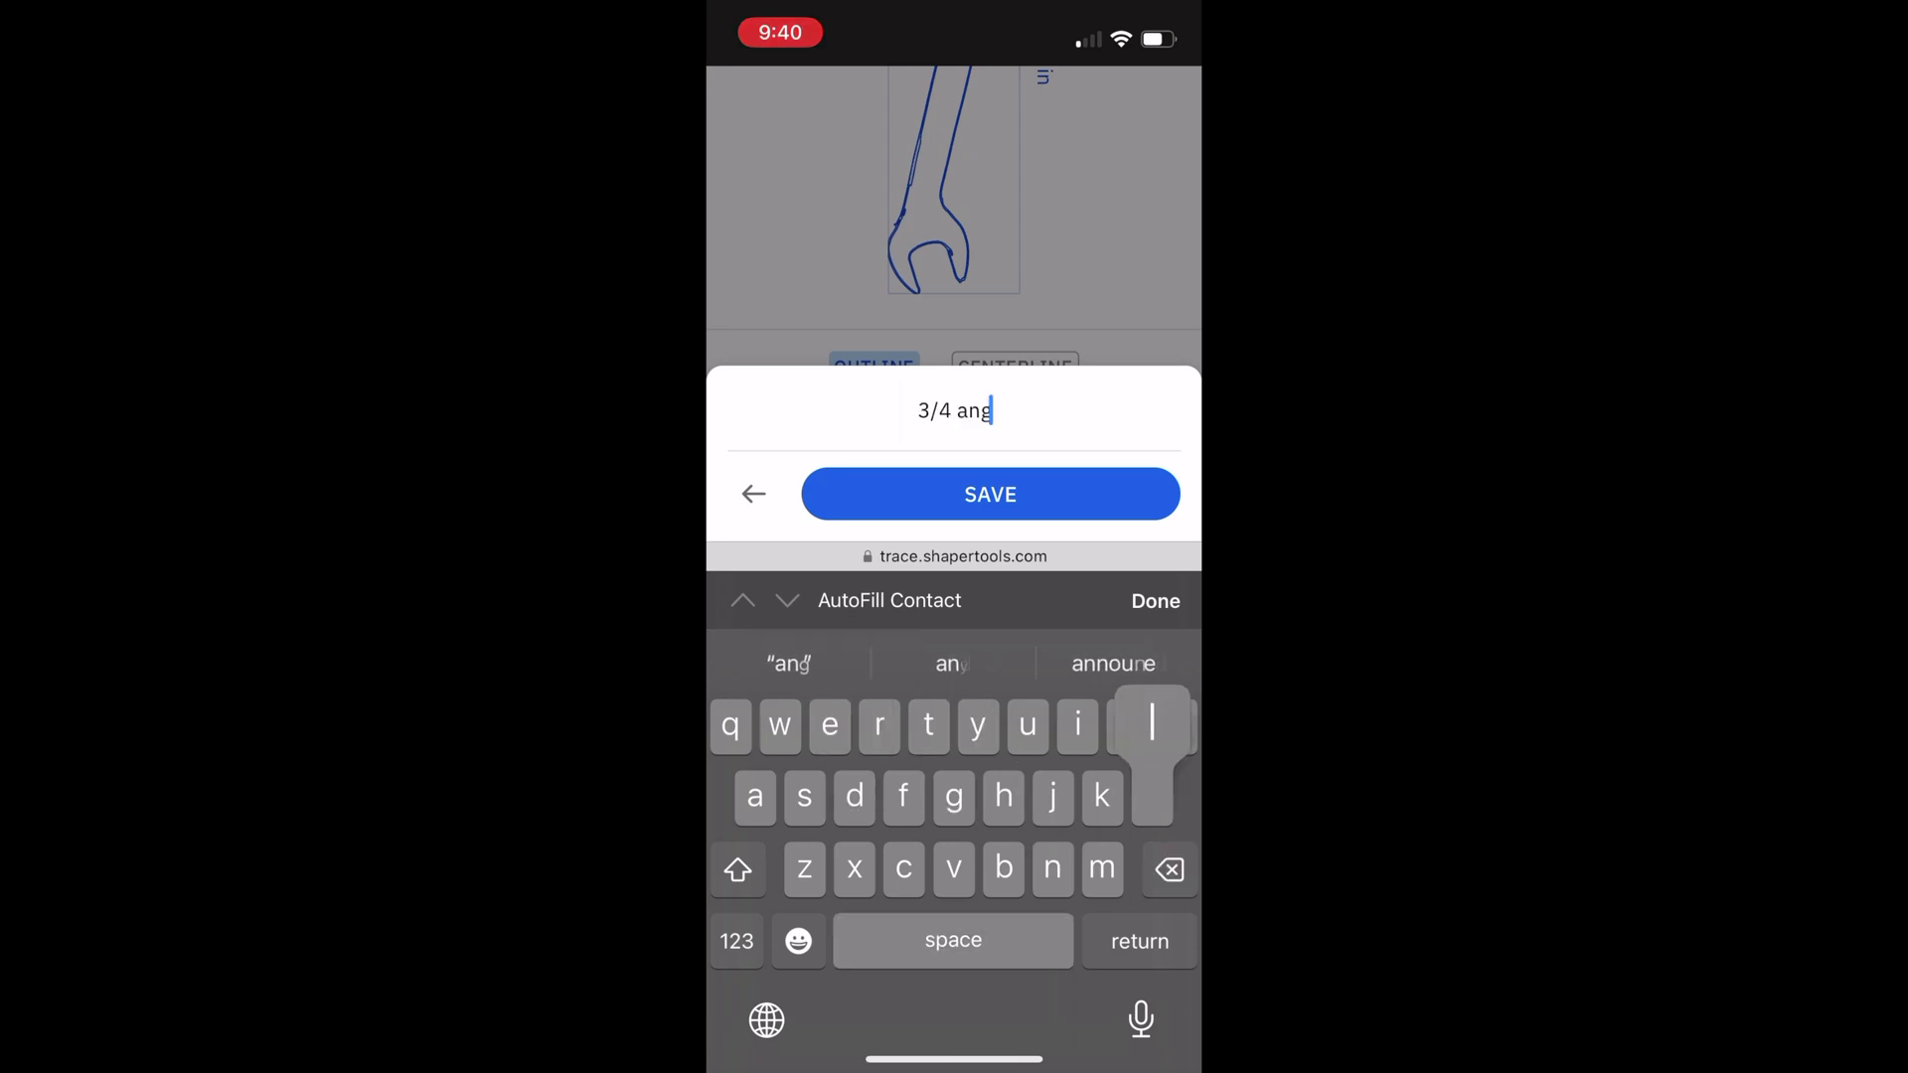
{"action": "type", "text": "le wrench"}
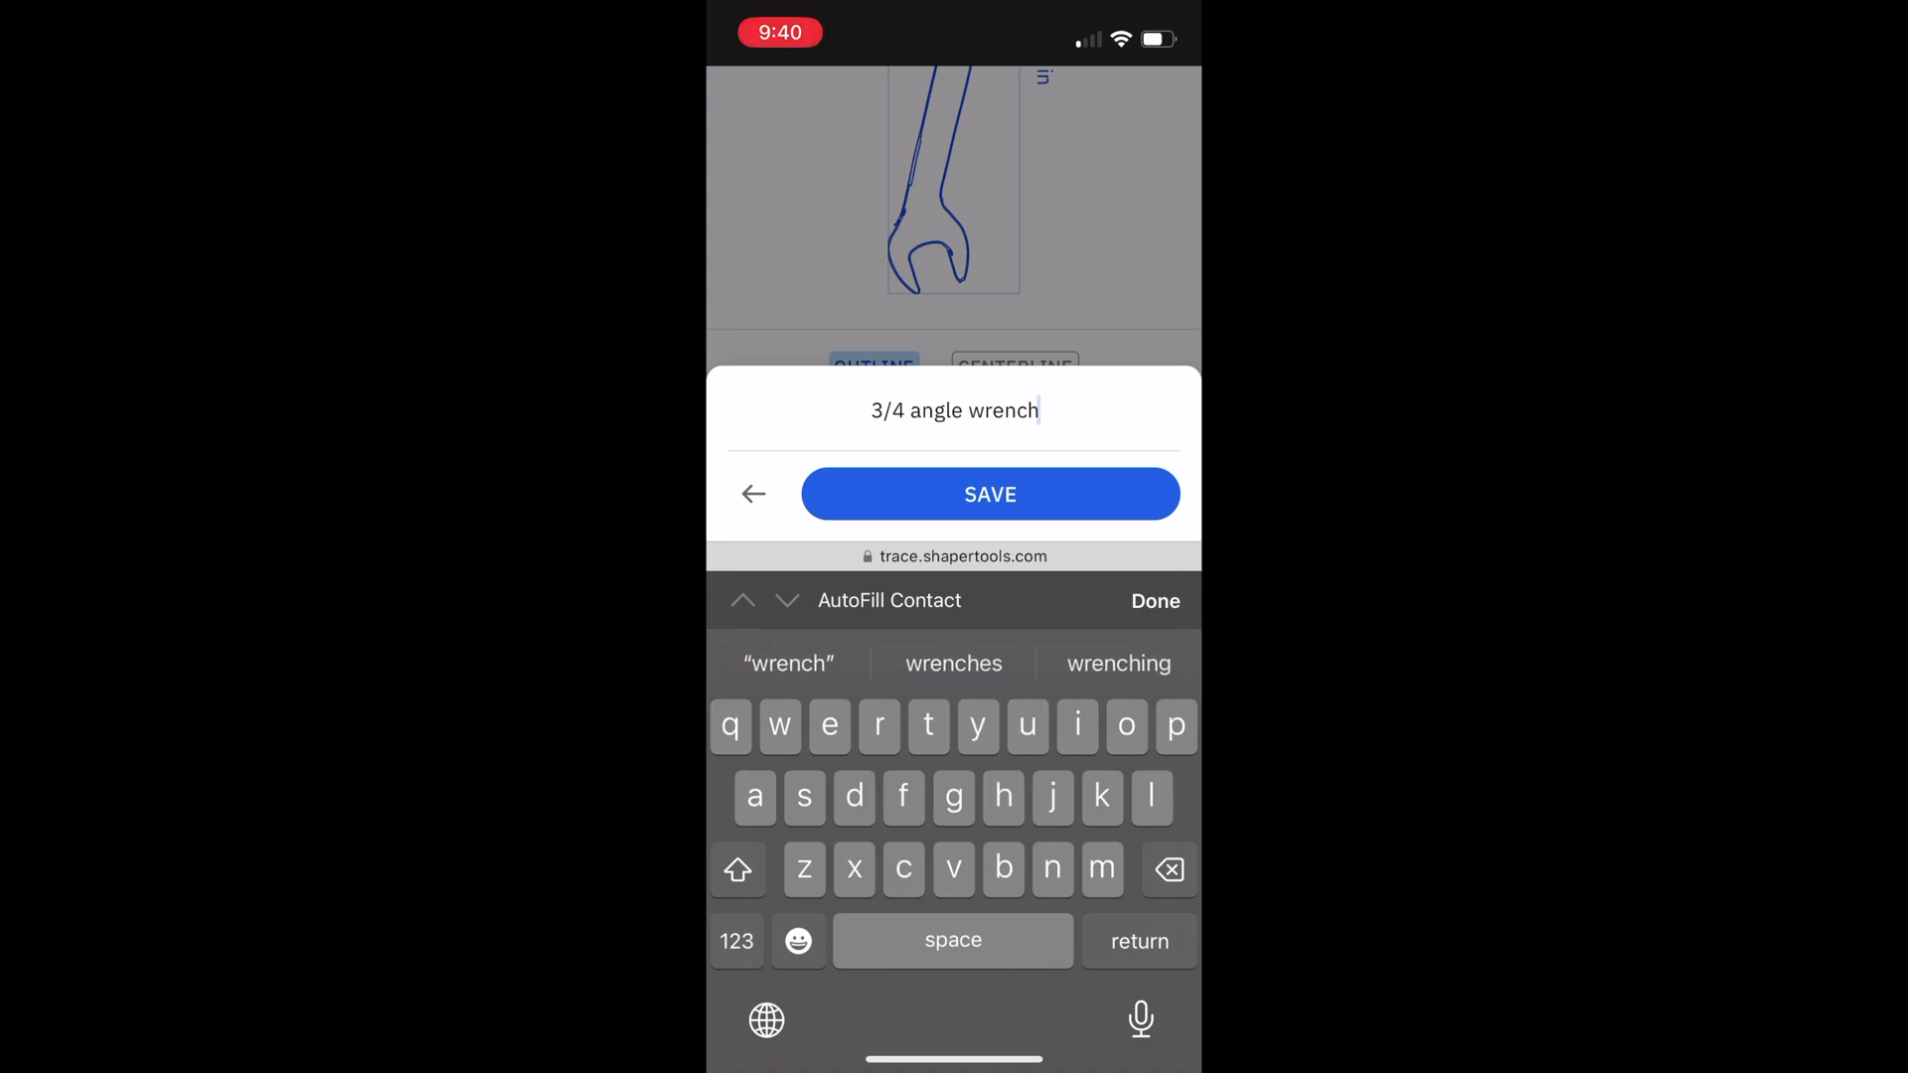
{"action": "key", "text": "Return"}
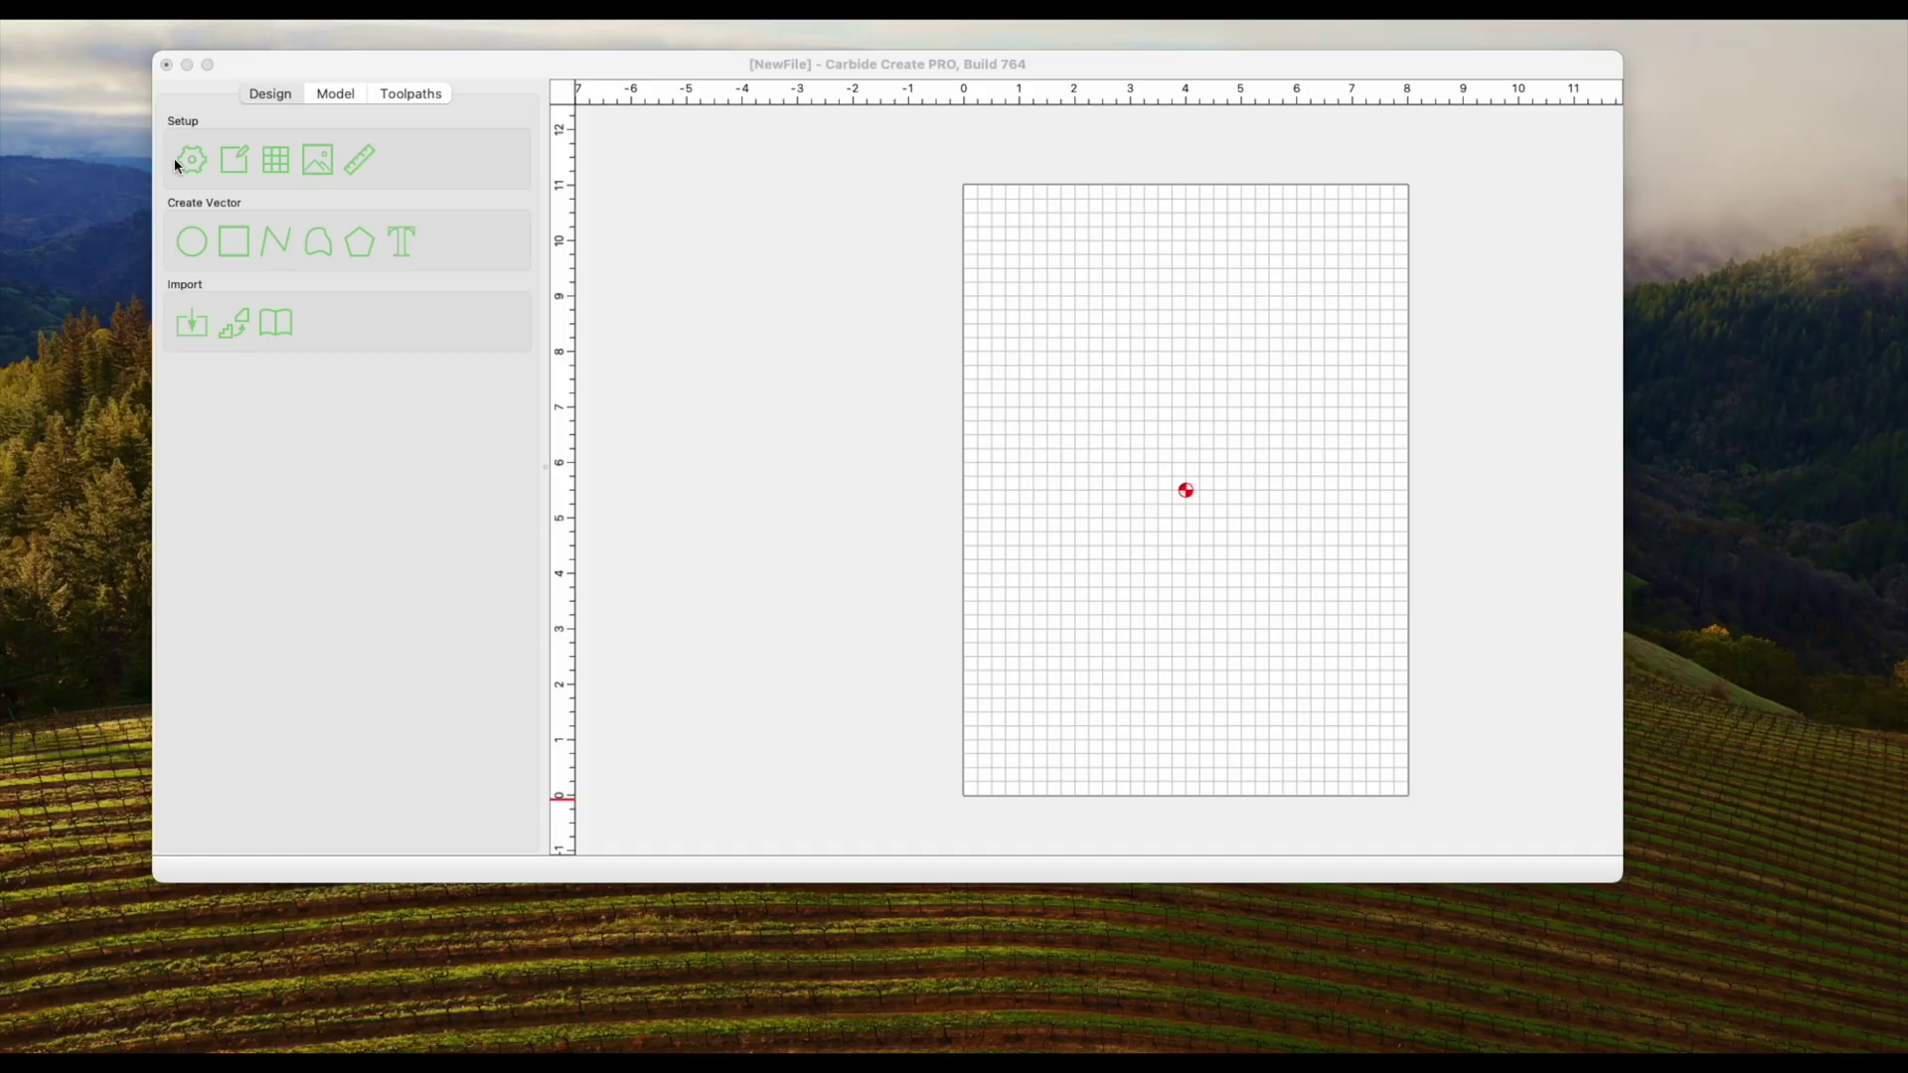
Switch to Carbide Create and accept the job setup for an 8 x 11 in stock.
{"action": "left_click", "coordinate": [178, 162]}
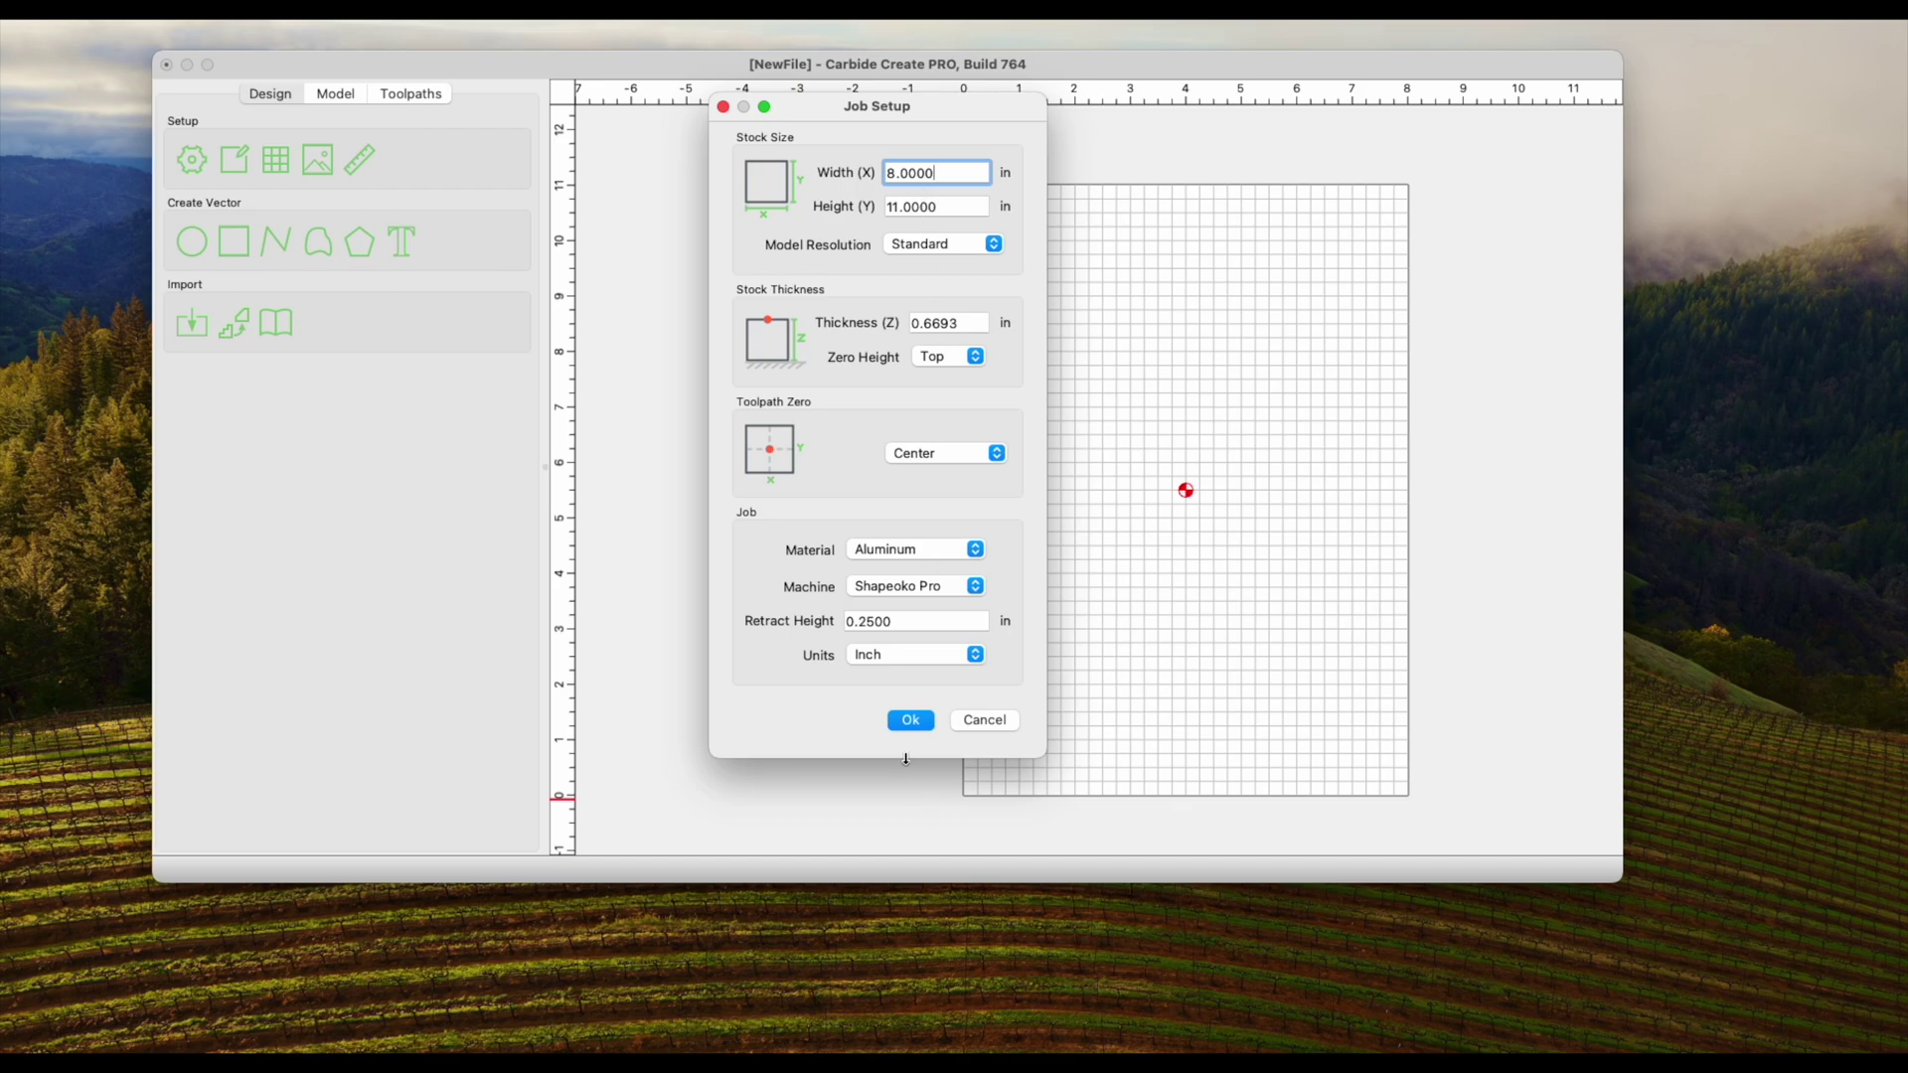
{"action": "left_click", "coordinate": [909, 721]}
Import 3/4 Snap-on angle wrench.svg from the Downloads folder and move the wrench to about the middle of the stock.
{"action": "key", "text": "super+Tab"}
{"action": "left_click_drag", "start_coordinate": [652, 213], "coordinate": [239, 588]}
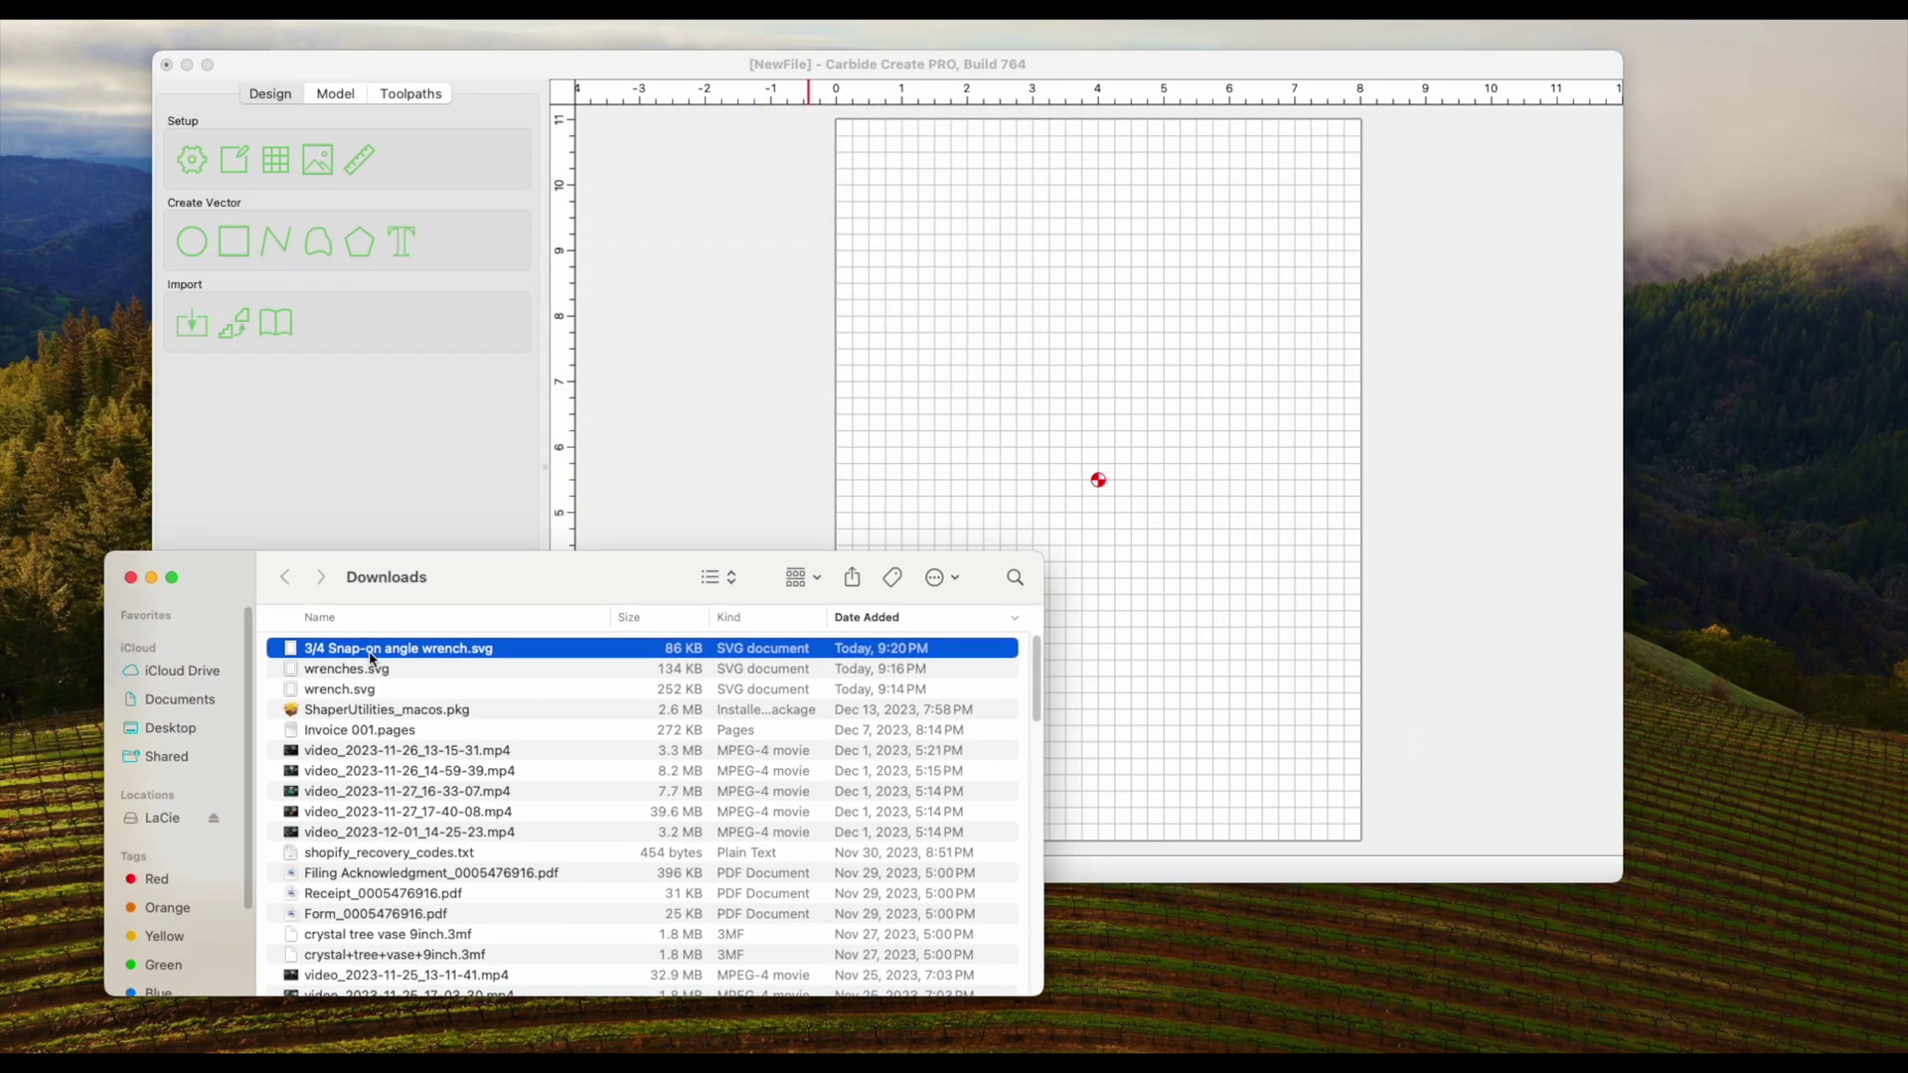
{"action": "left_click_drag", "start_coordinate": [488, 646], "coordinate": [1055, 445]}
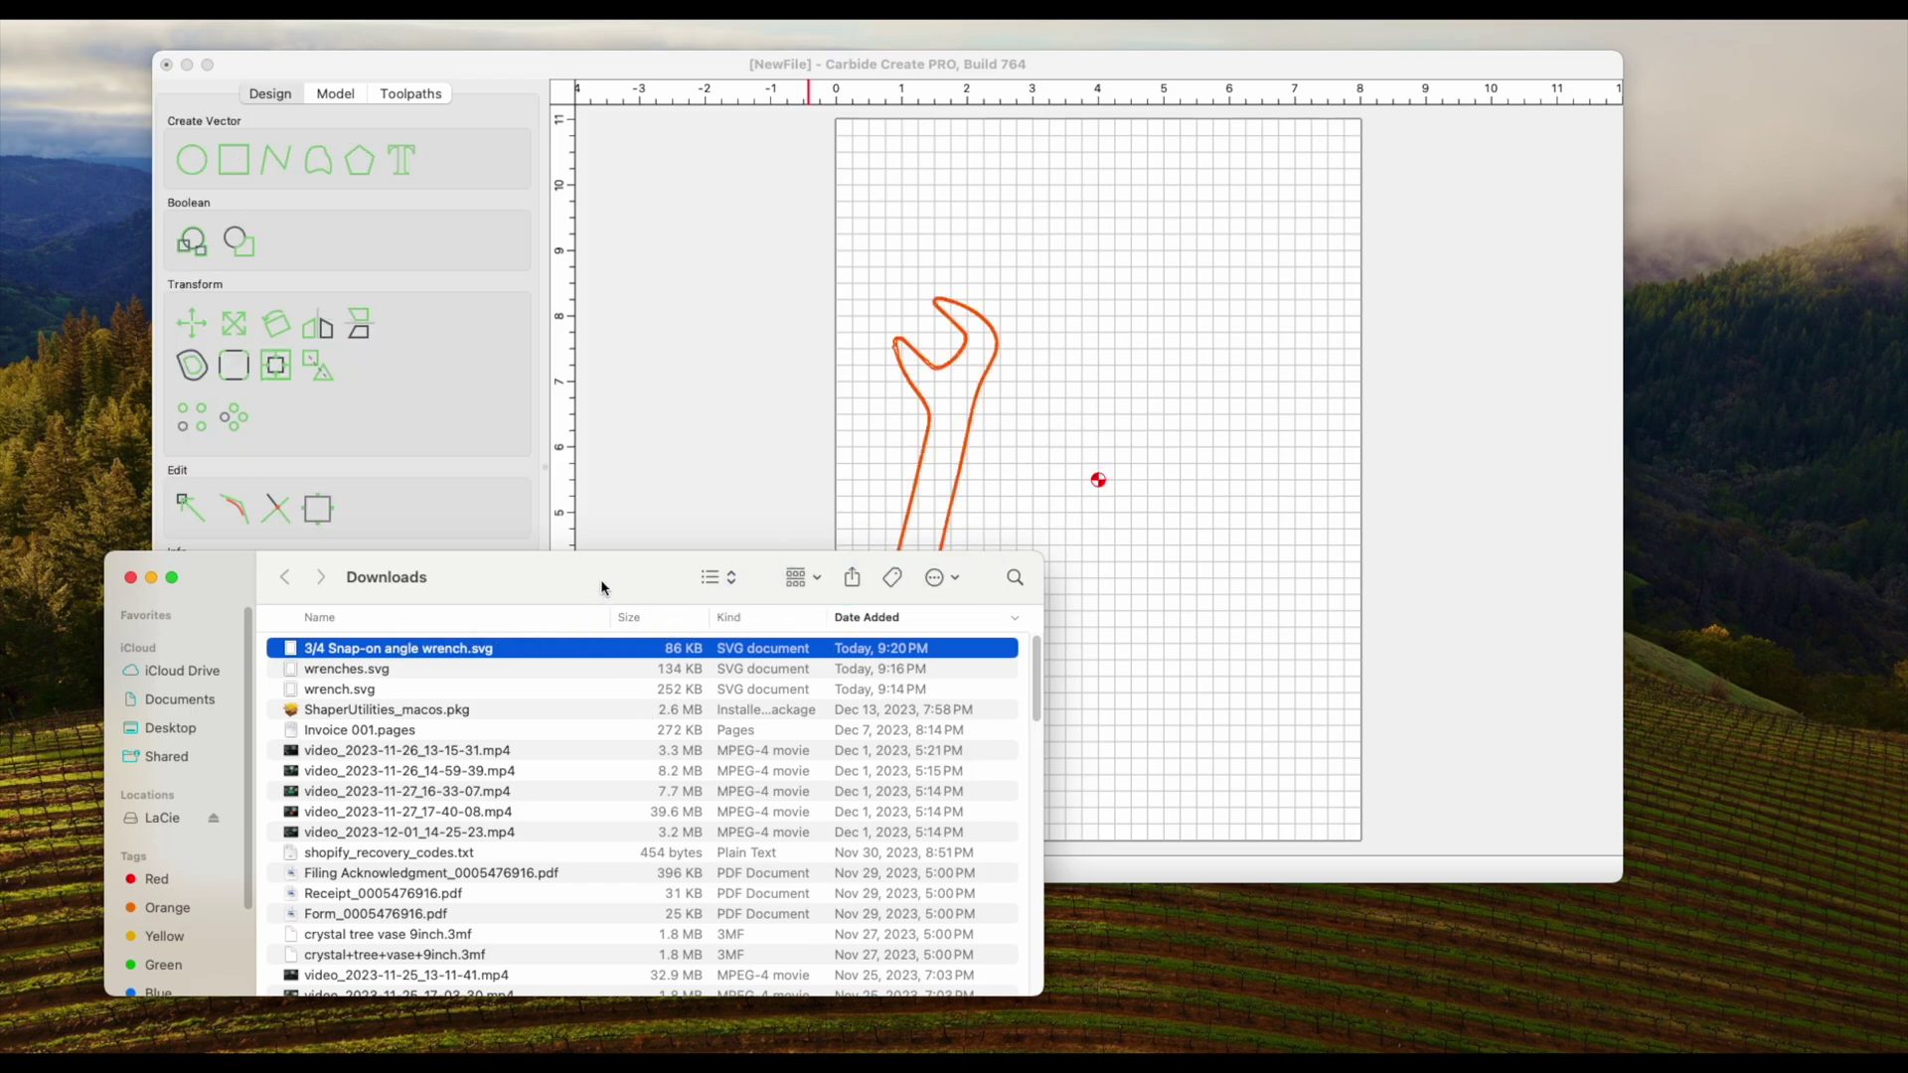
{"action": "left_click_drag", "start_coordinate": [601, 587], "coordinate": [604, 1052]}
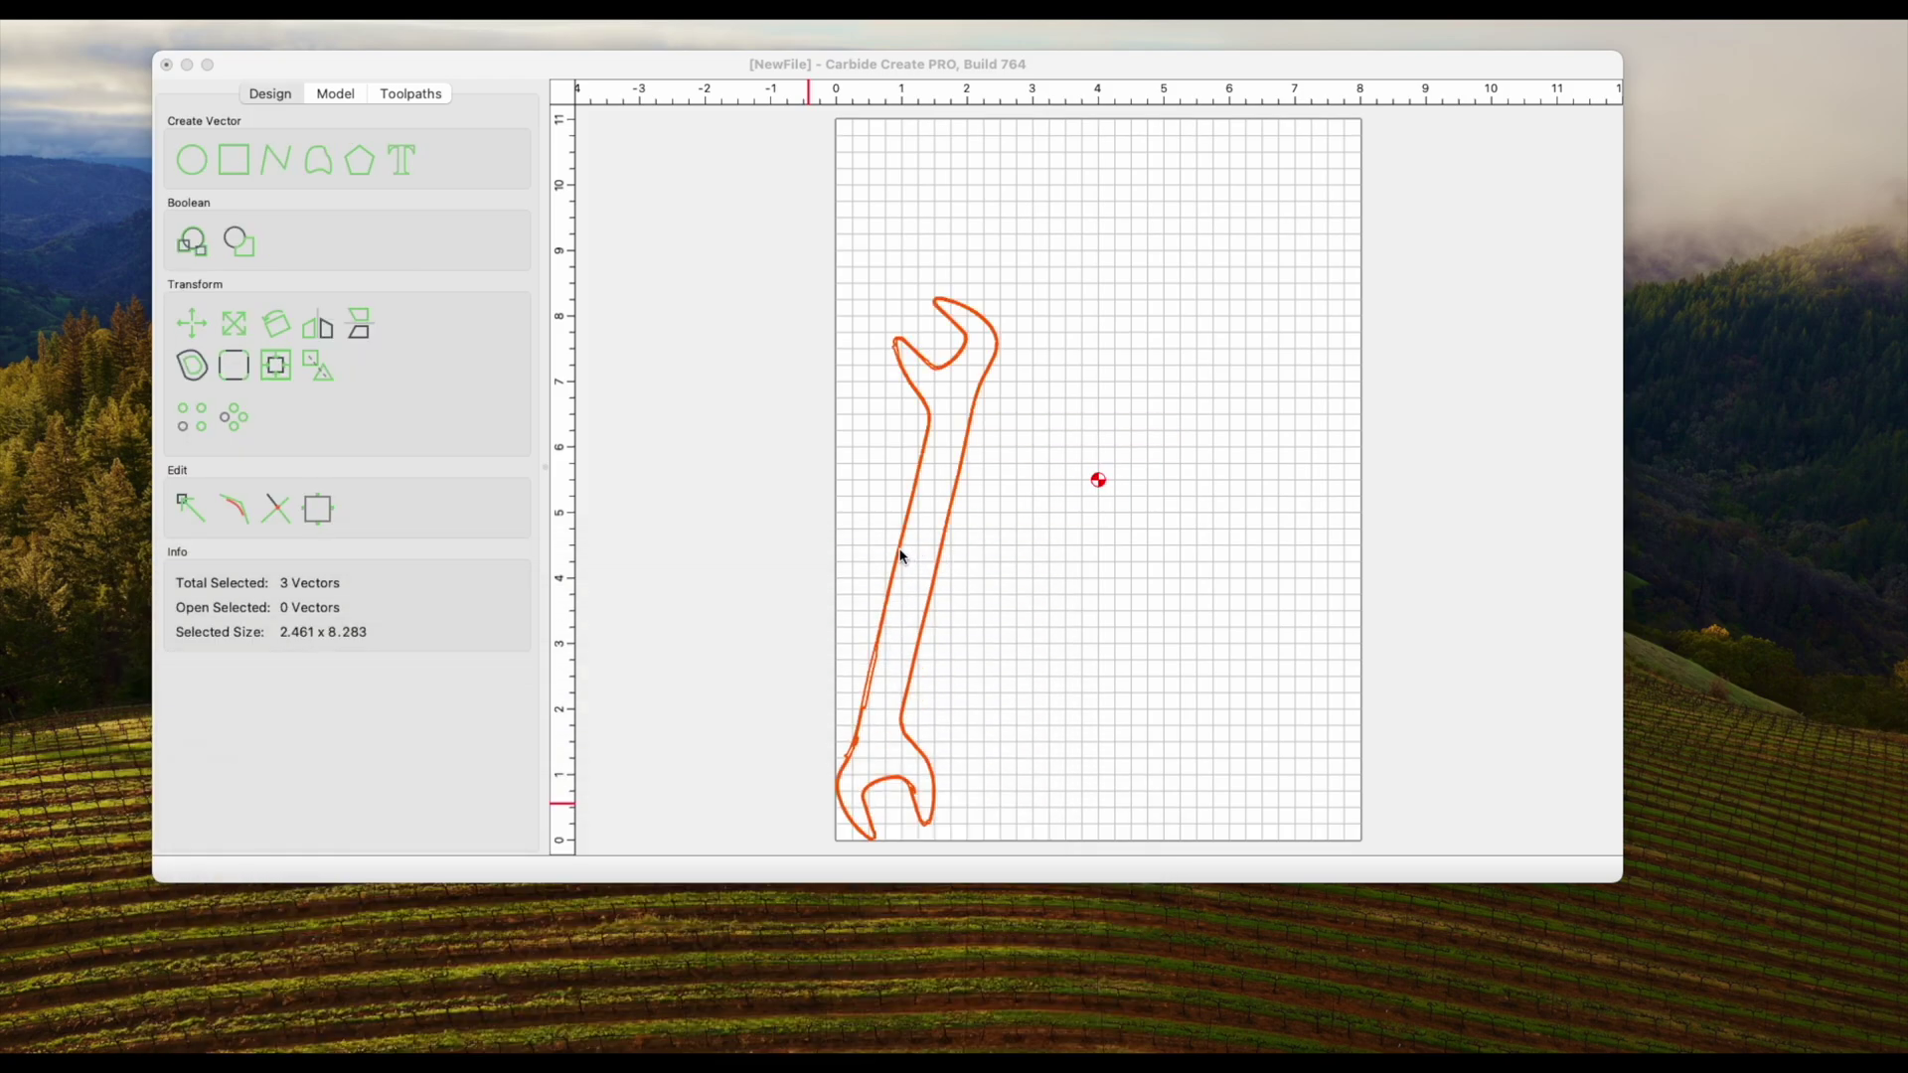
{"action": "left_click_drag", "start_coordinate": [902, 556], "coordinate": [1065, 454]}
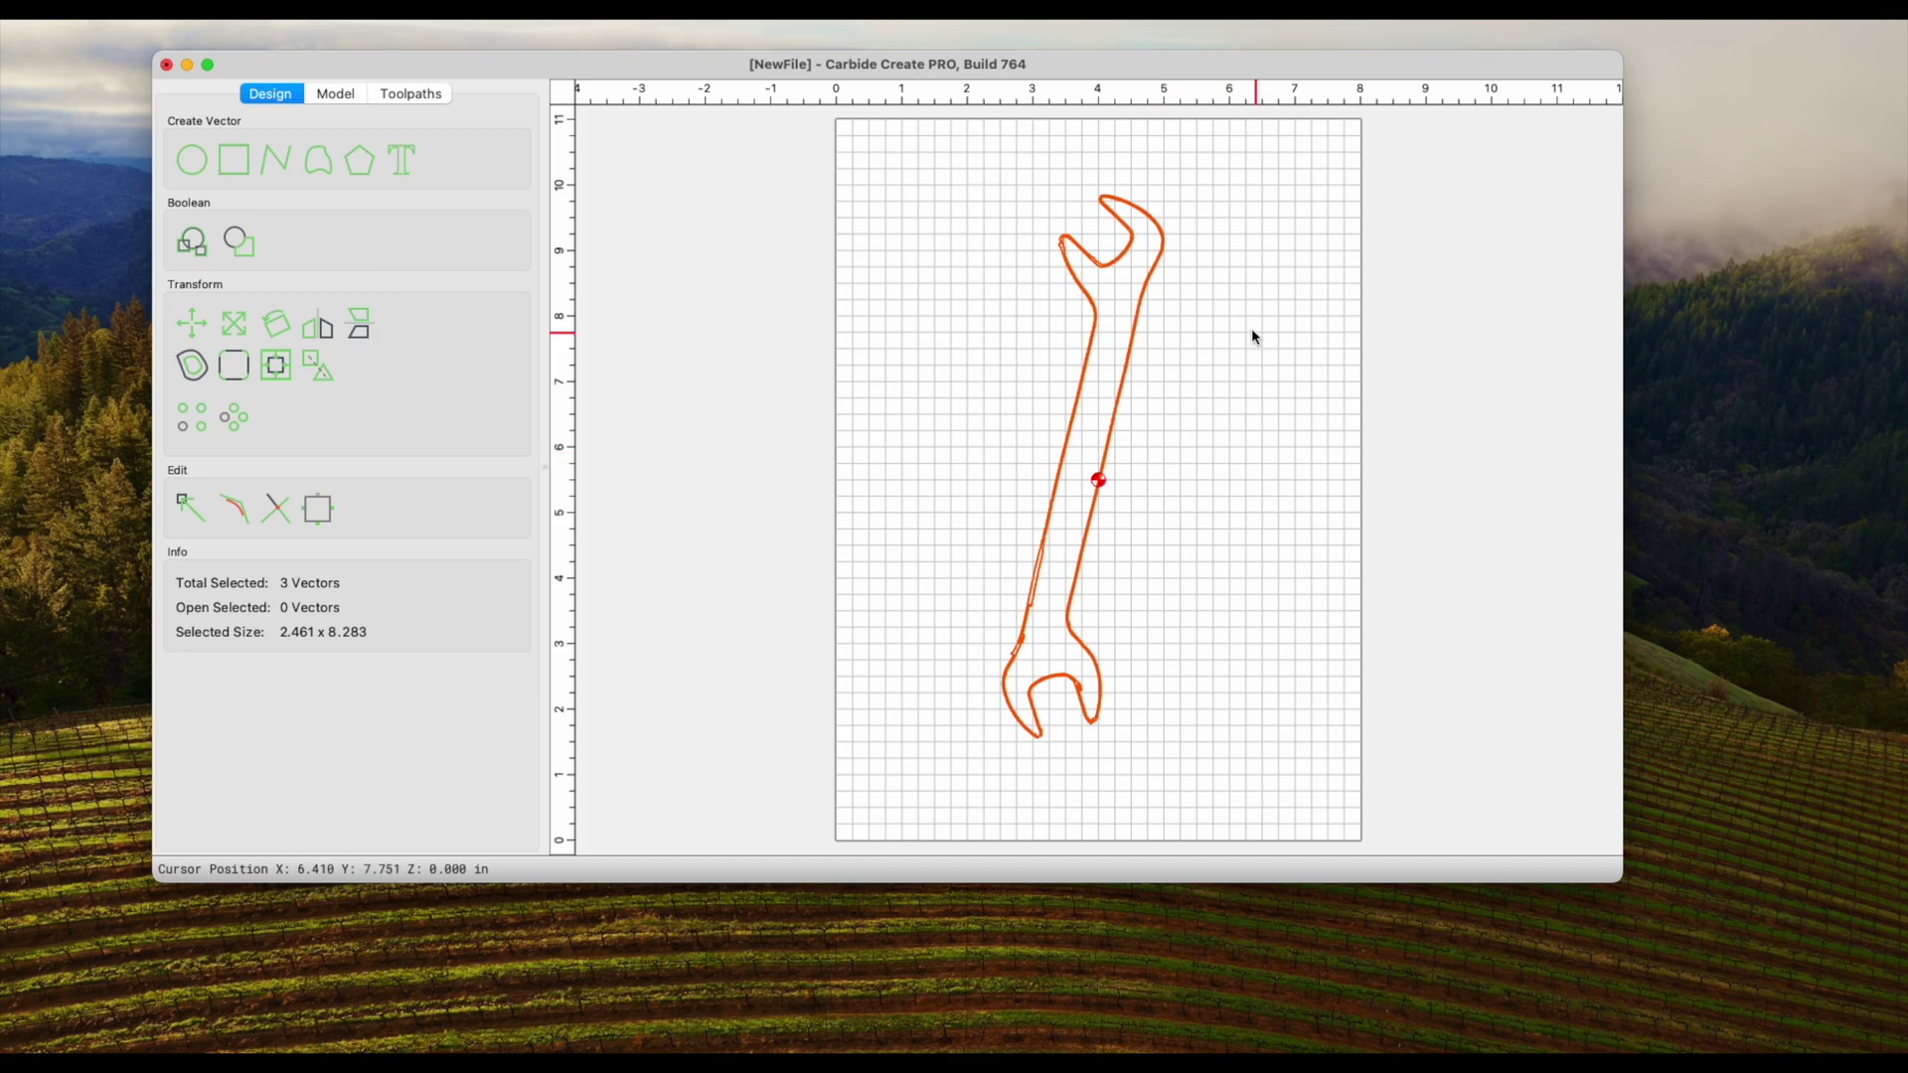
Select only the main wrench outline vector and open it for node editing.
{"action": "scroll", "coordinate": [1250, 328], "scroll_direction": "up", "scroll_amount": 2}
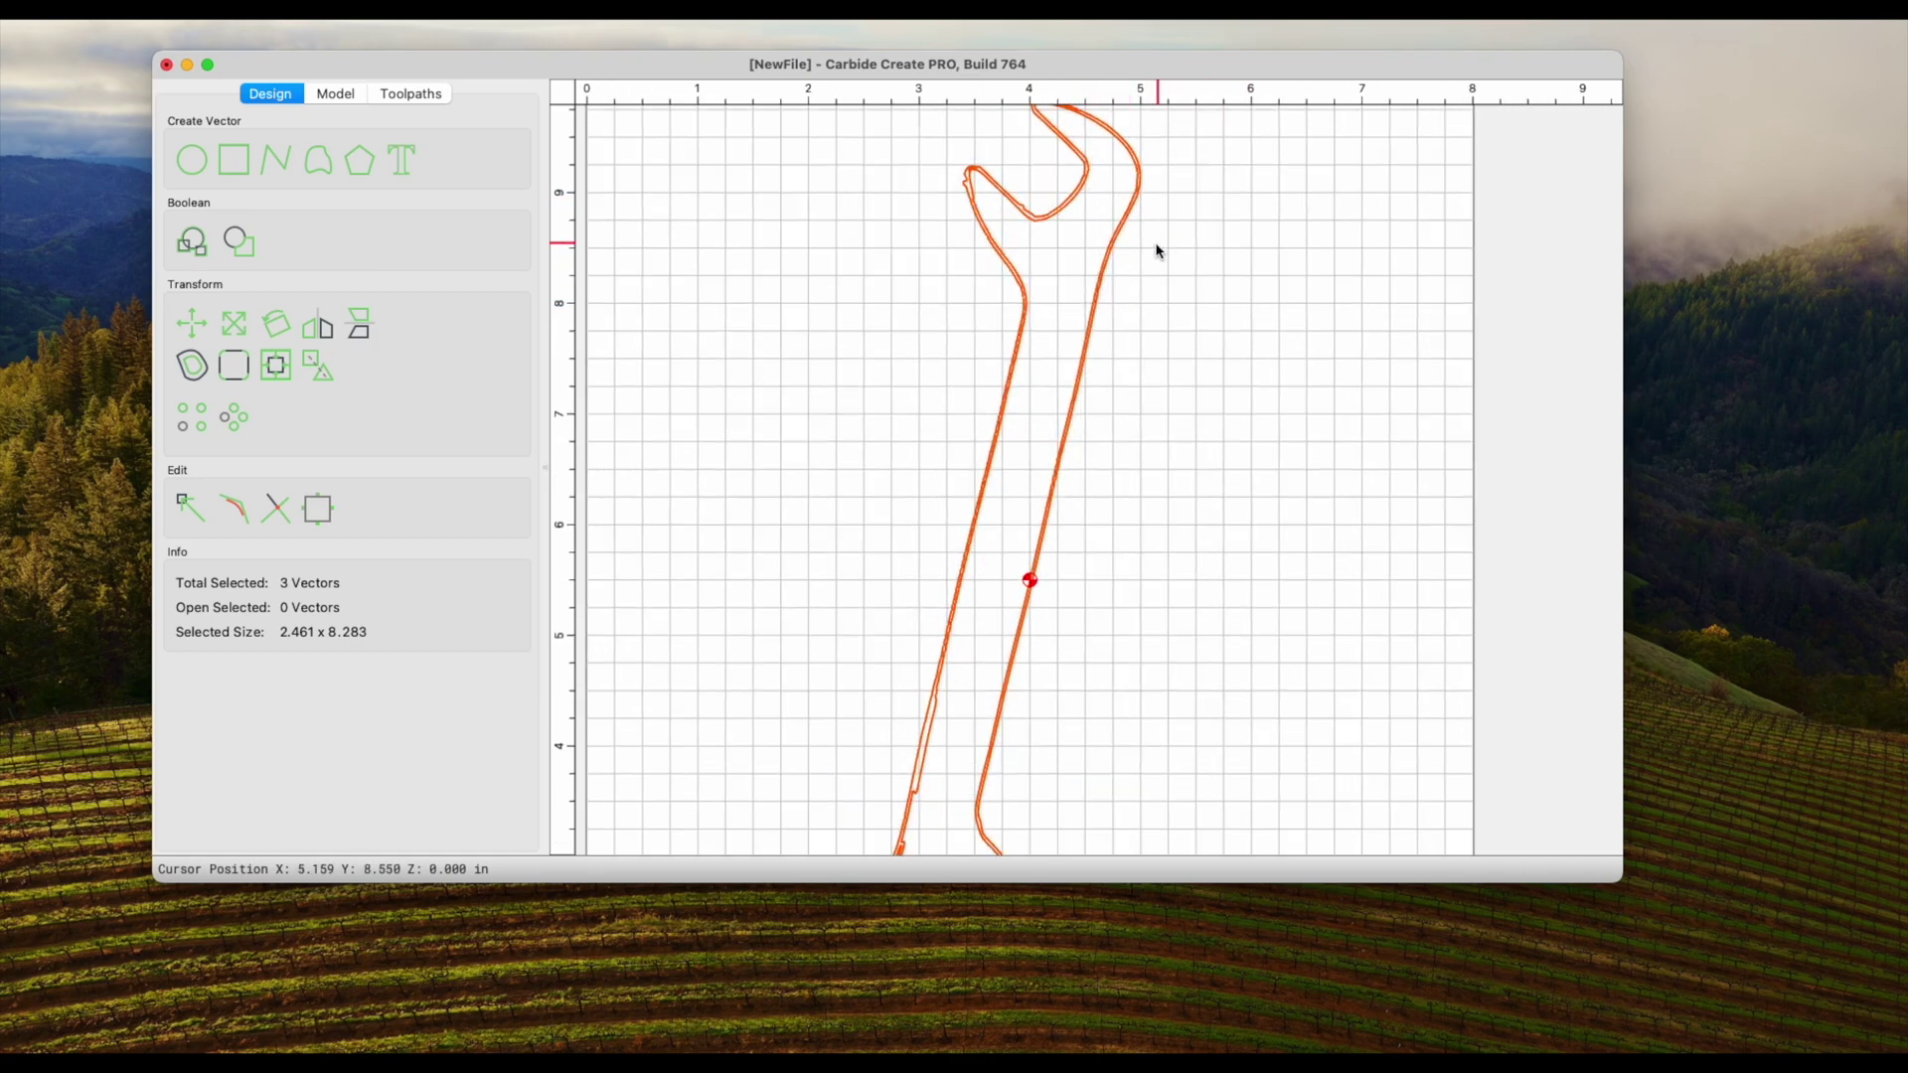
{"action": "scroll", "coordinate": [1059, 642], "scroll_direction": "down", "scroll_amount": 4}
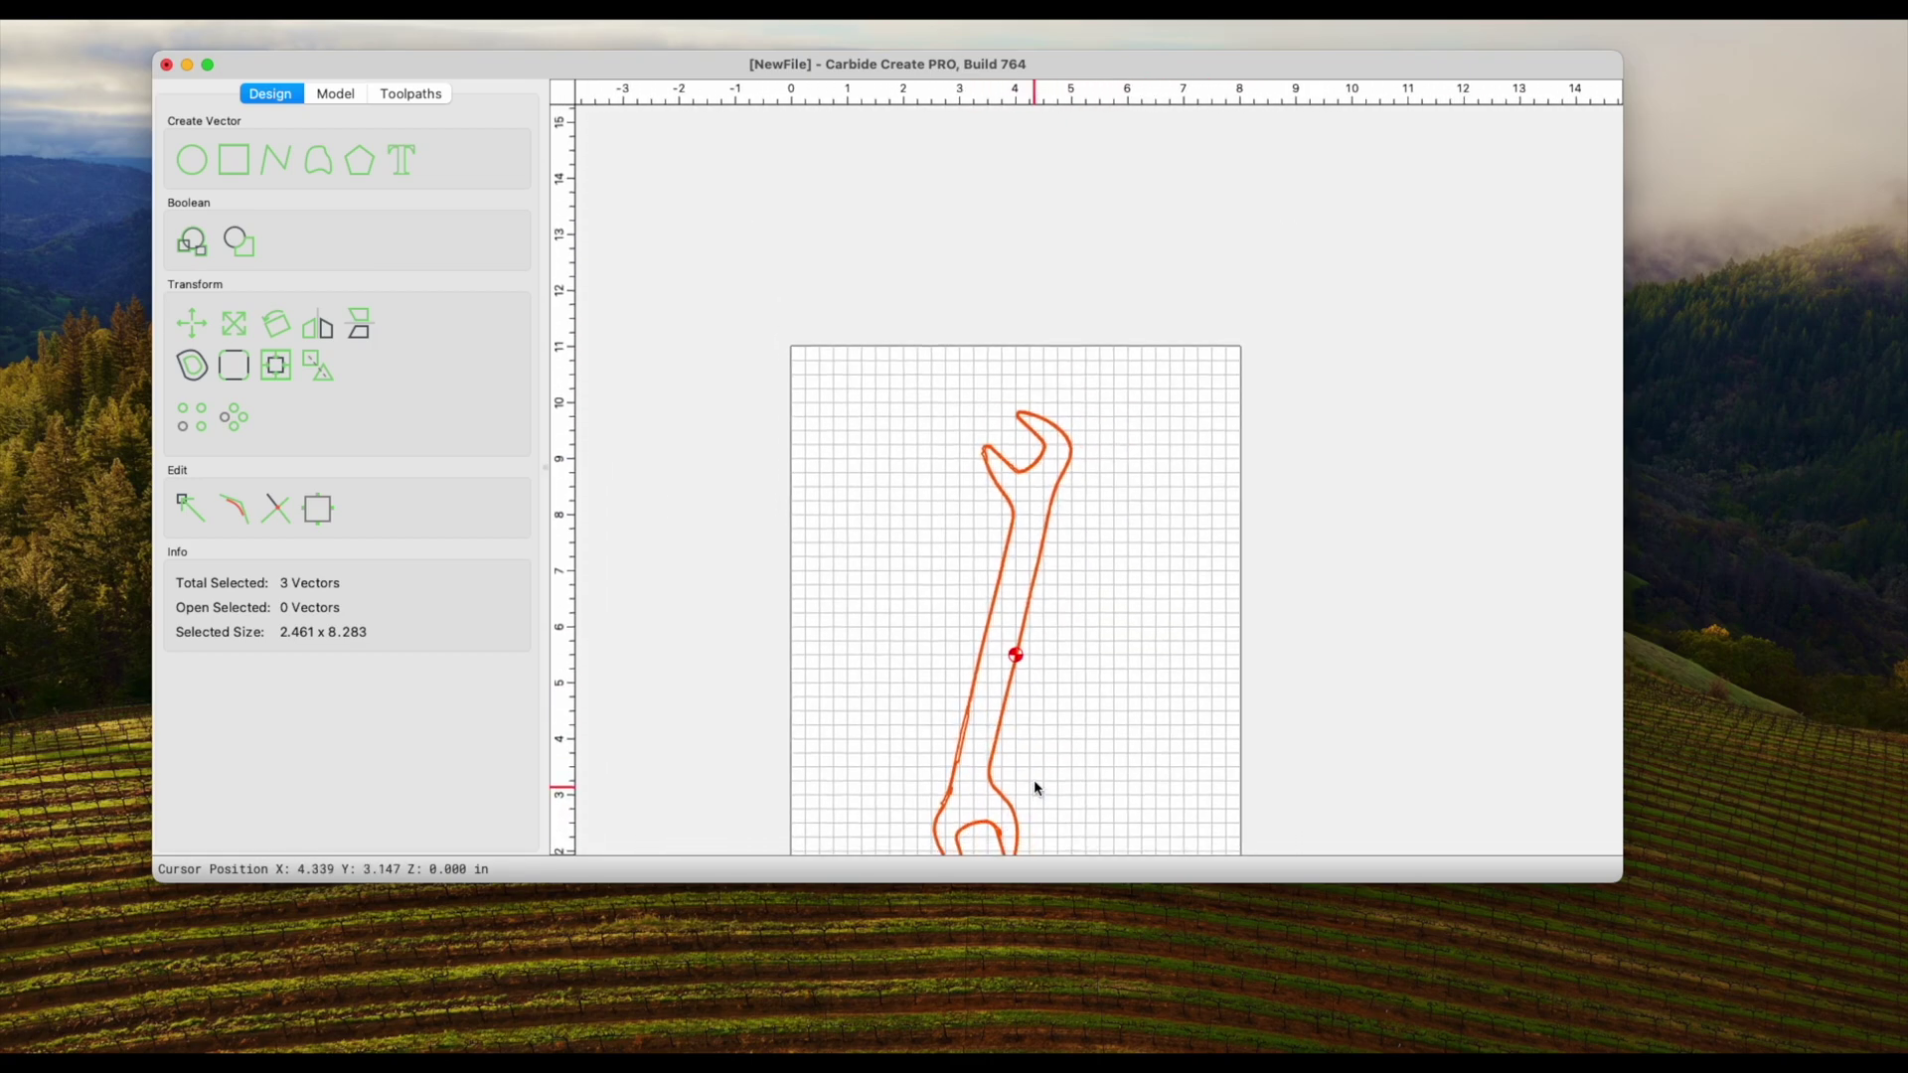
{"action": "scroll", "coordinate": [1000, 772], "scroll_direction": "up", "scroll_amount": 8}
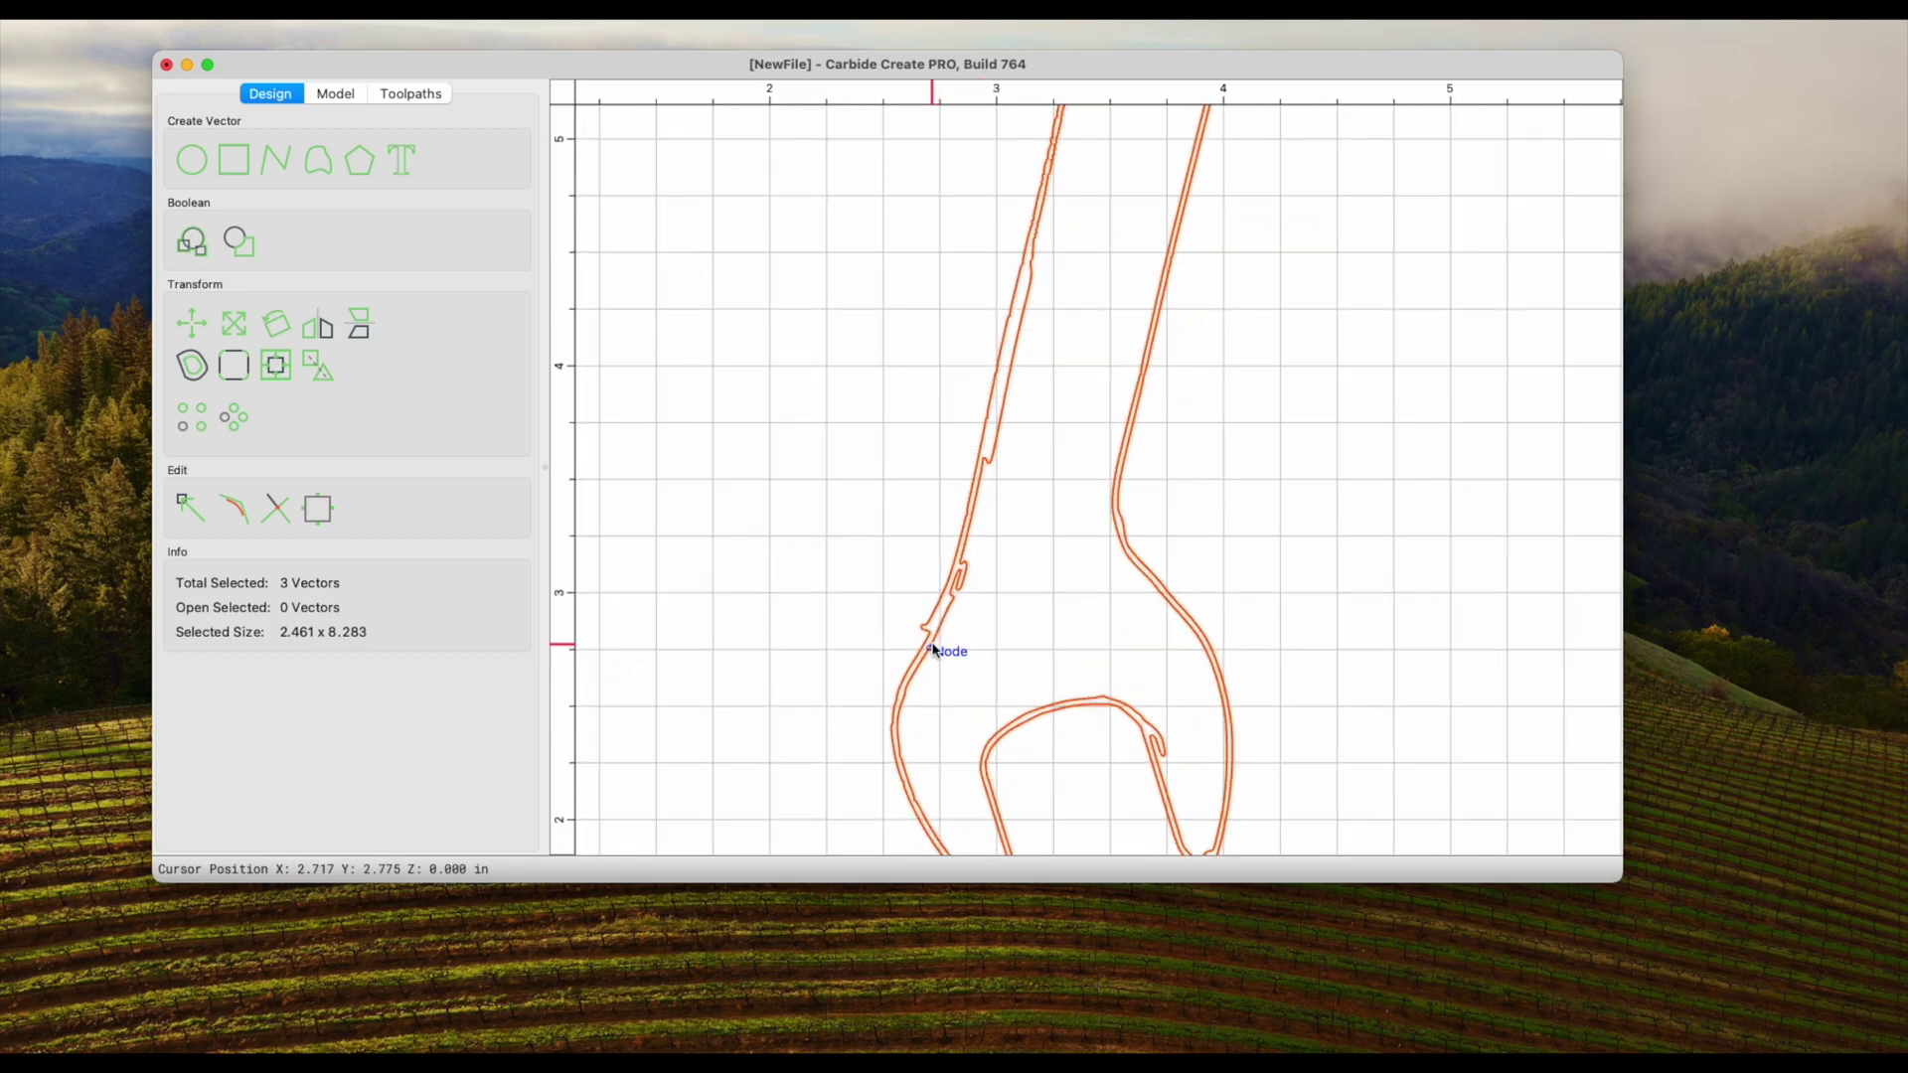
{"action": "scroll", "coordinate": [1044, 594], "scroll_direction": "up", "scroll_amount": 4}
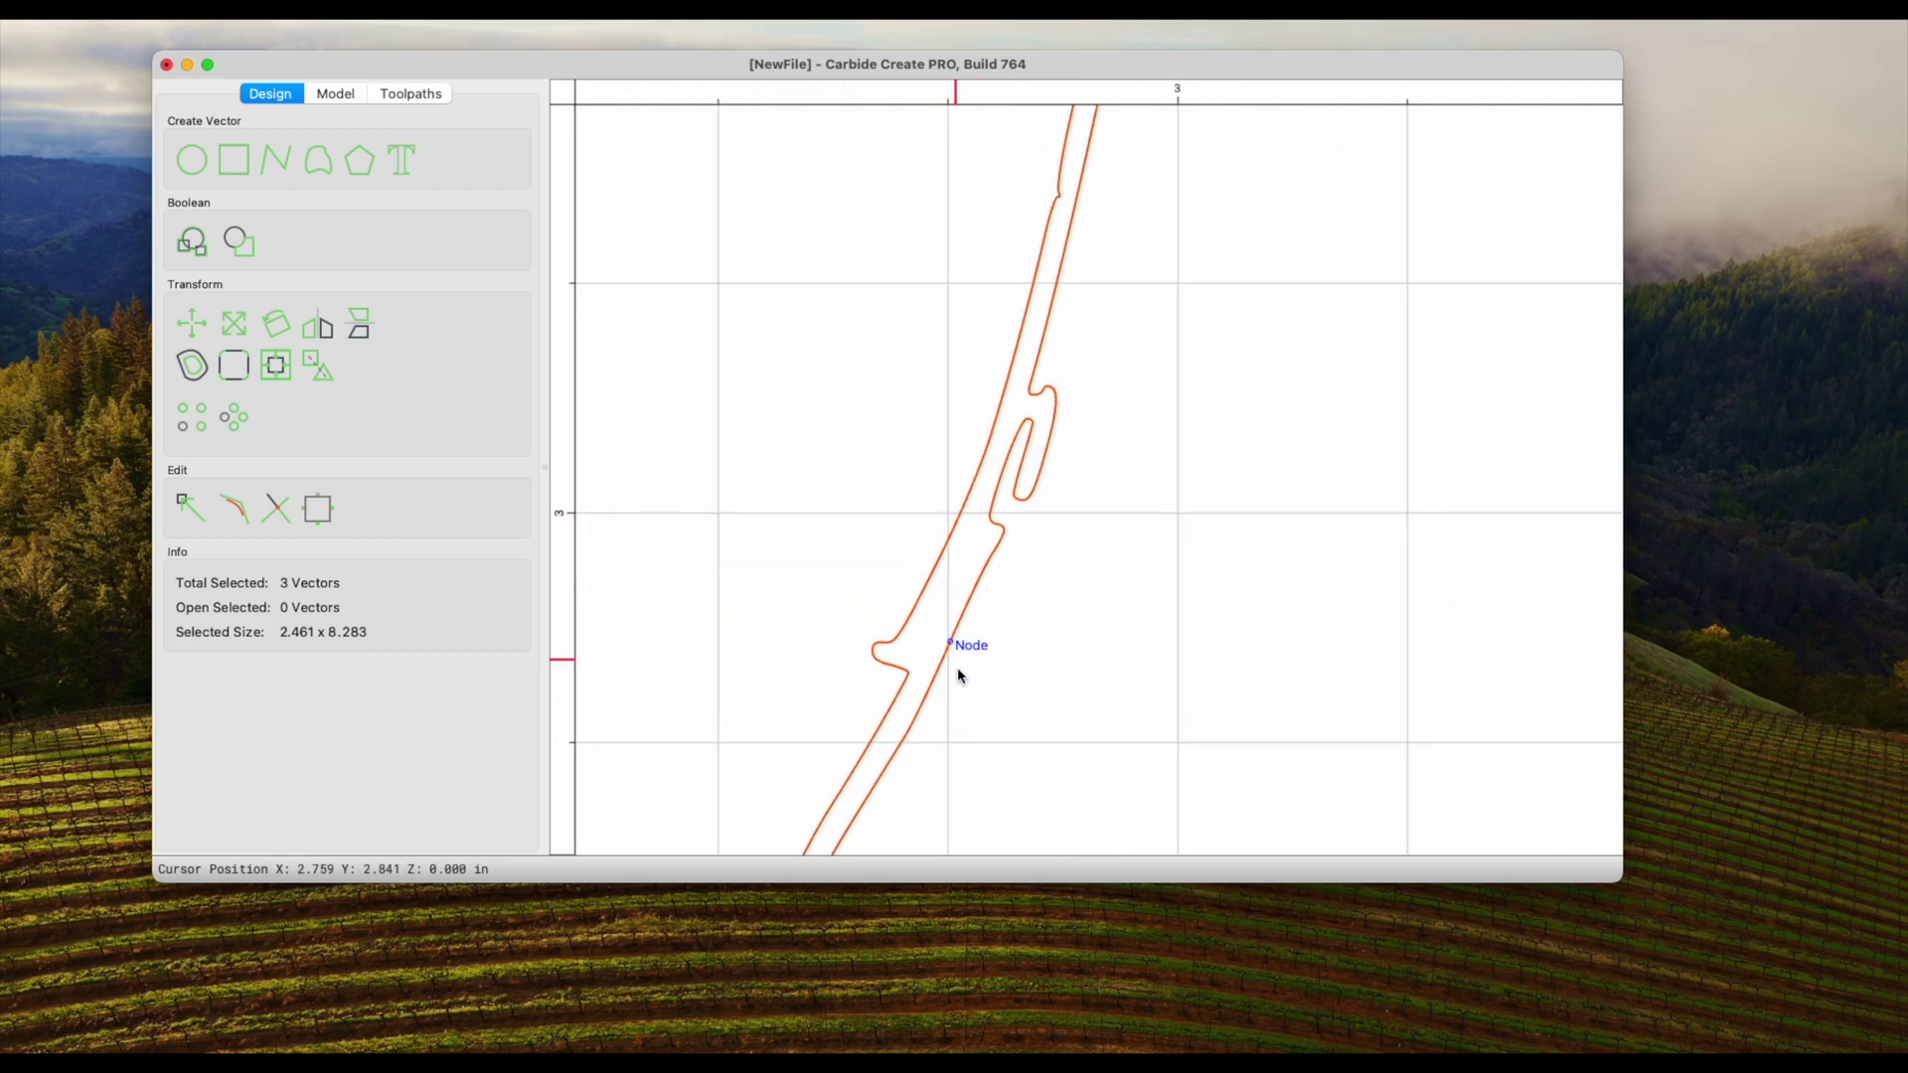
{"action": "scroll", "coordinate": [963, 633], "scroll_direction": "down", "scroll_amount": 3}
{"action": "left_click", "coordinate": [920, 587]}
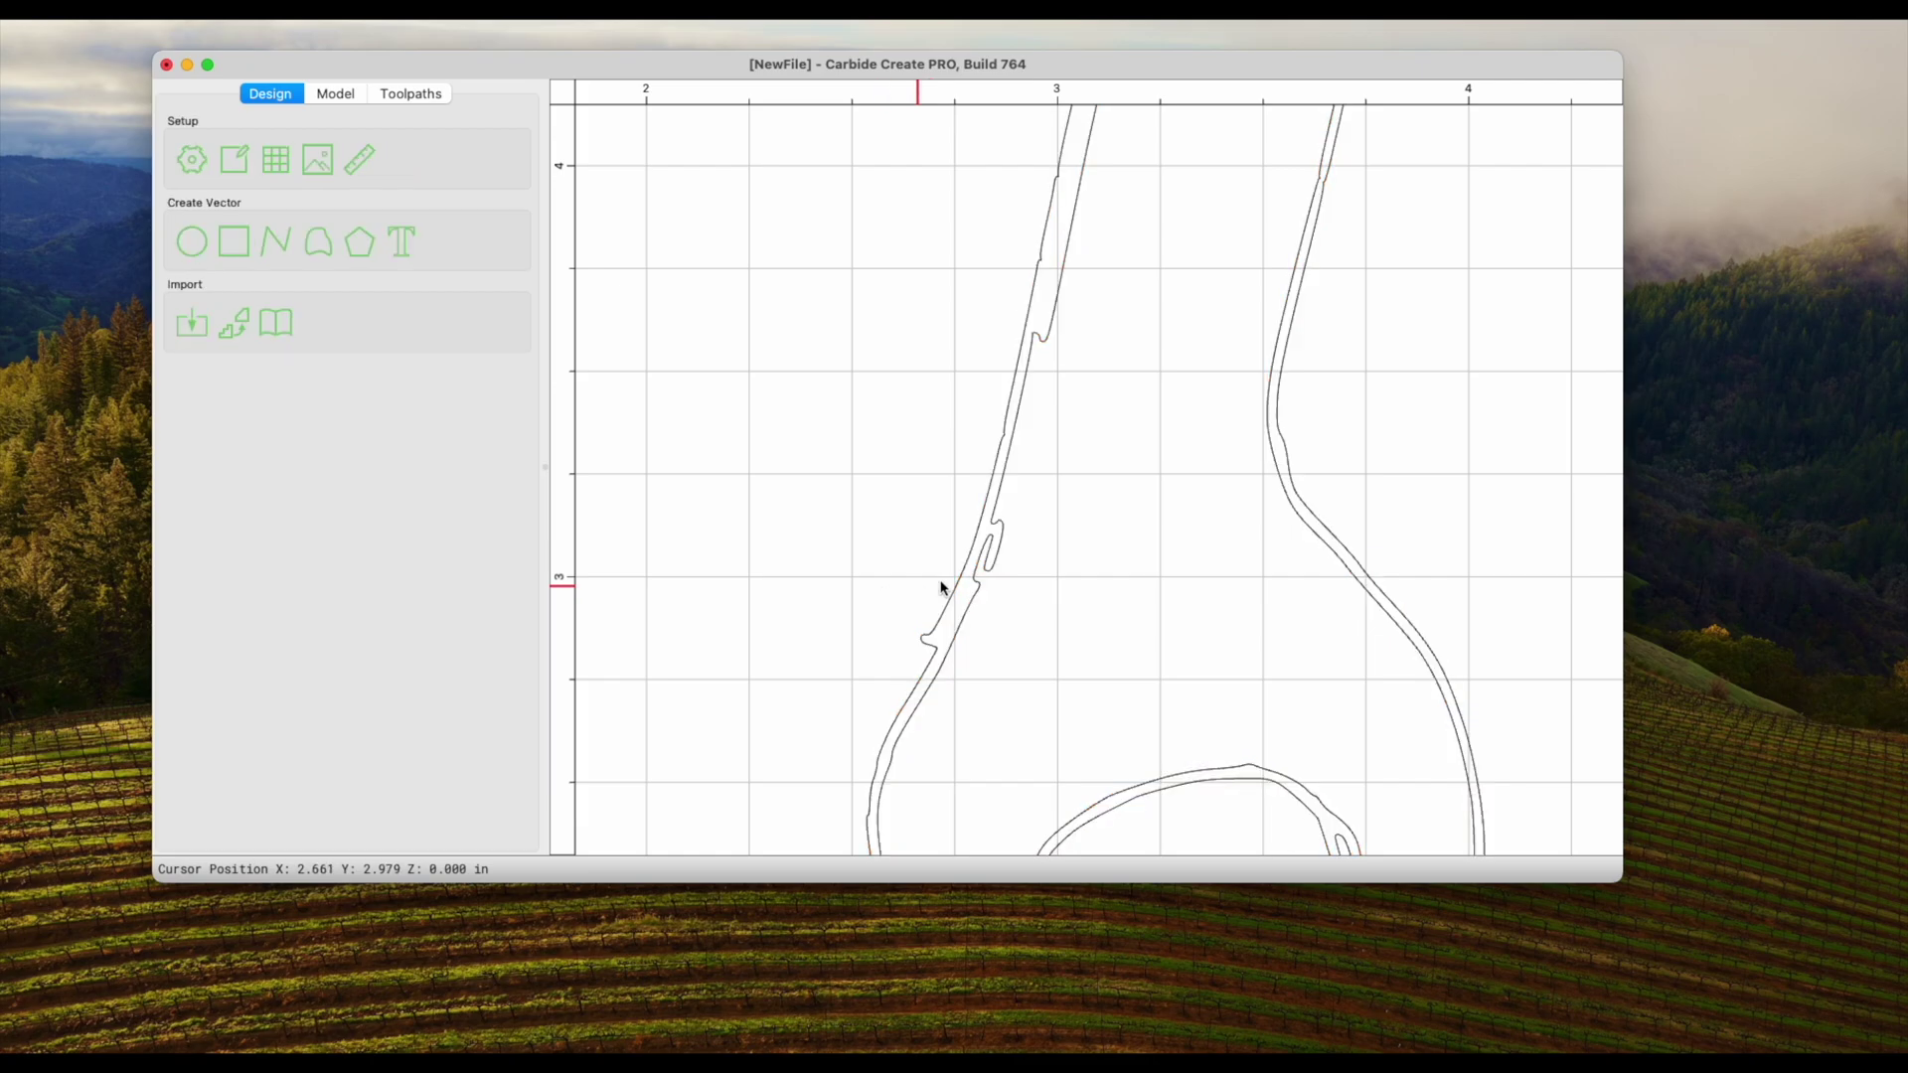
{"action": "left_click", "coordinate": [977, 574]}
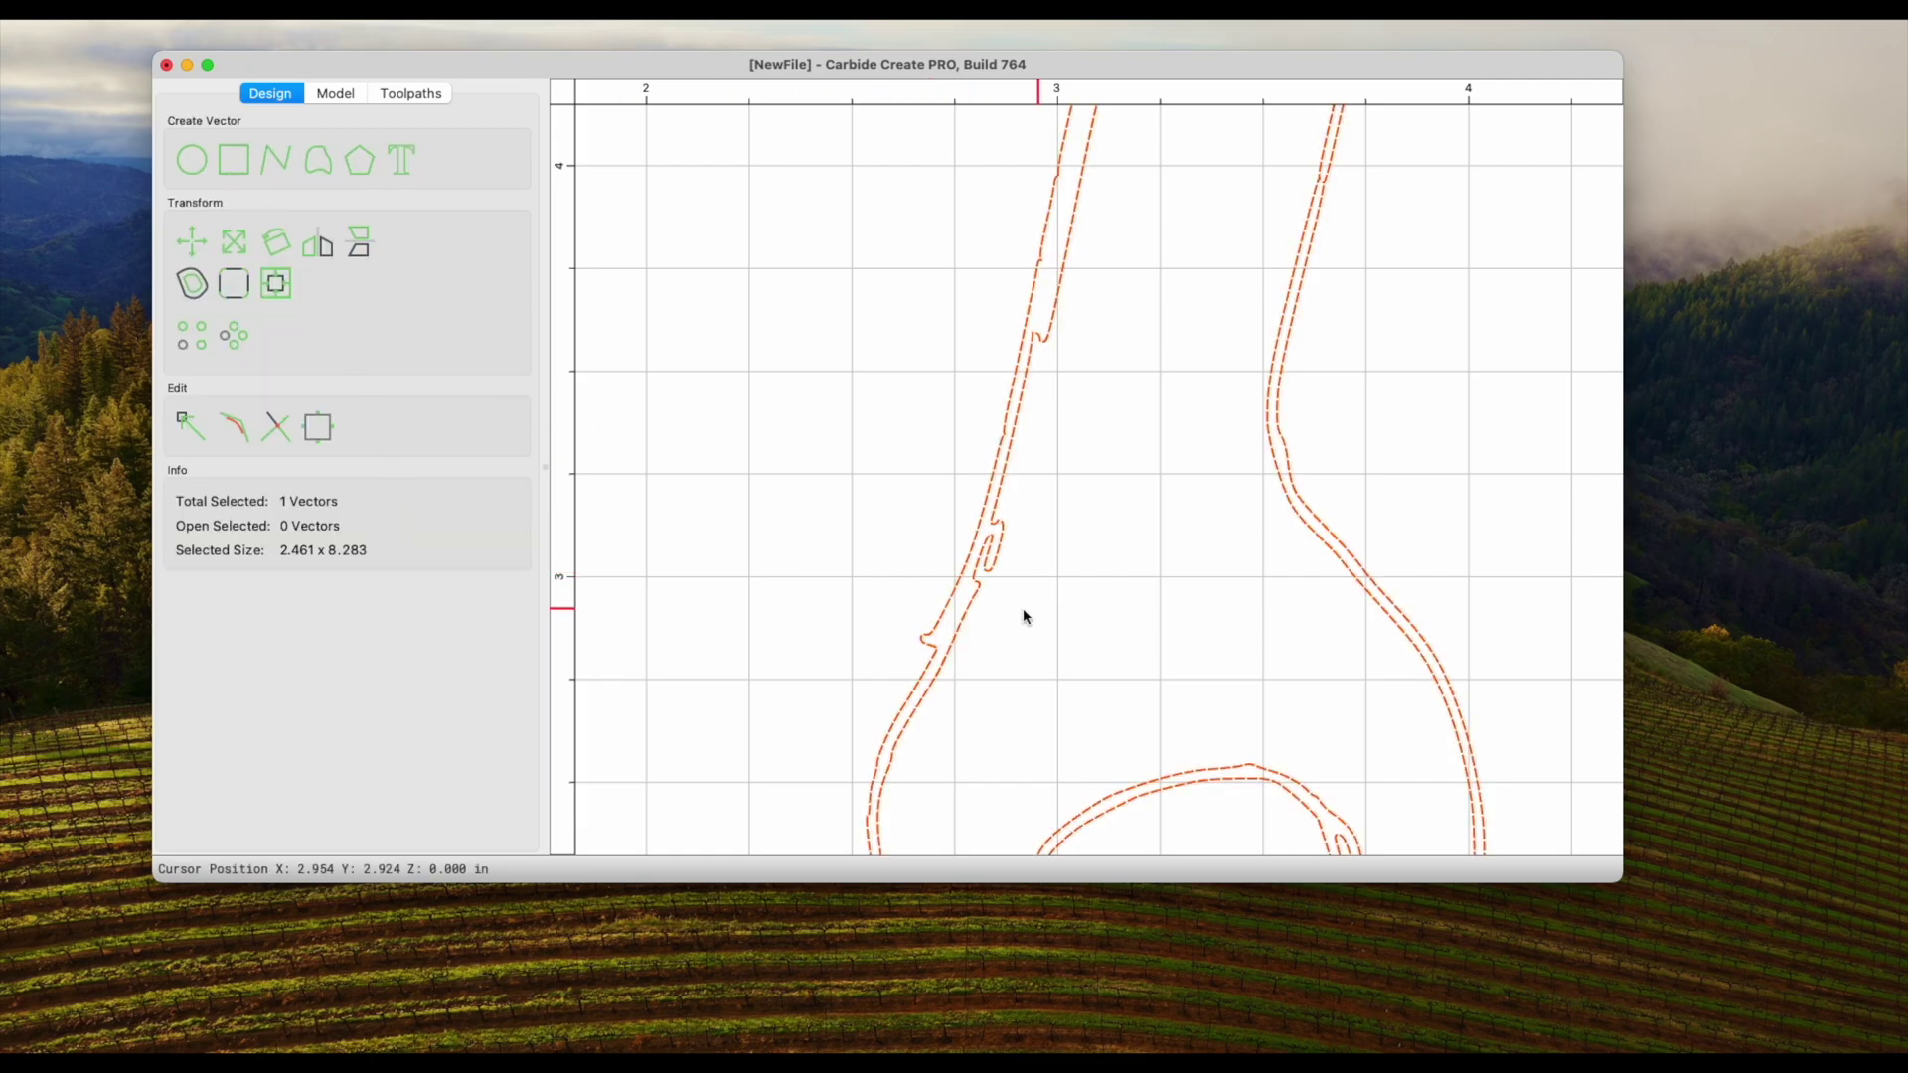
{"action": "scroll", "coordinate": [998, 626], "scroll_direction": "down", "scroll_amount": 5}
{"action": "scroll", "coordinate": [1000, 628], "scroll_direction": "up", "scroll_amount": 3}
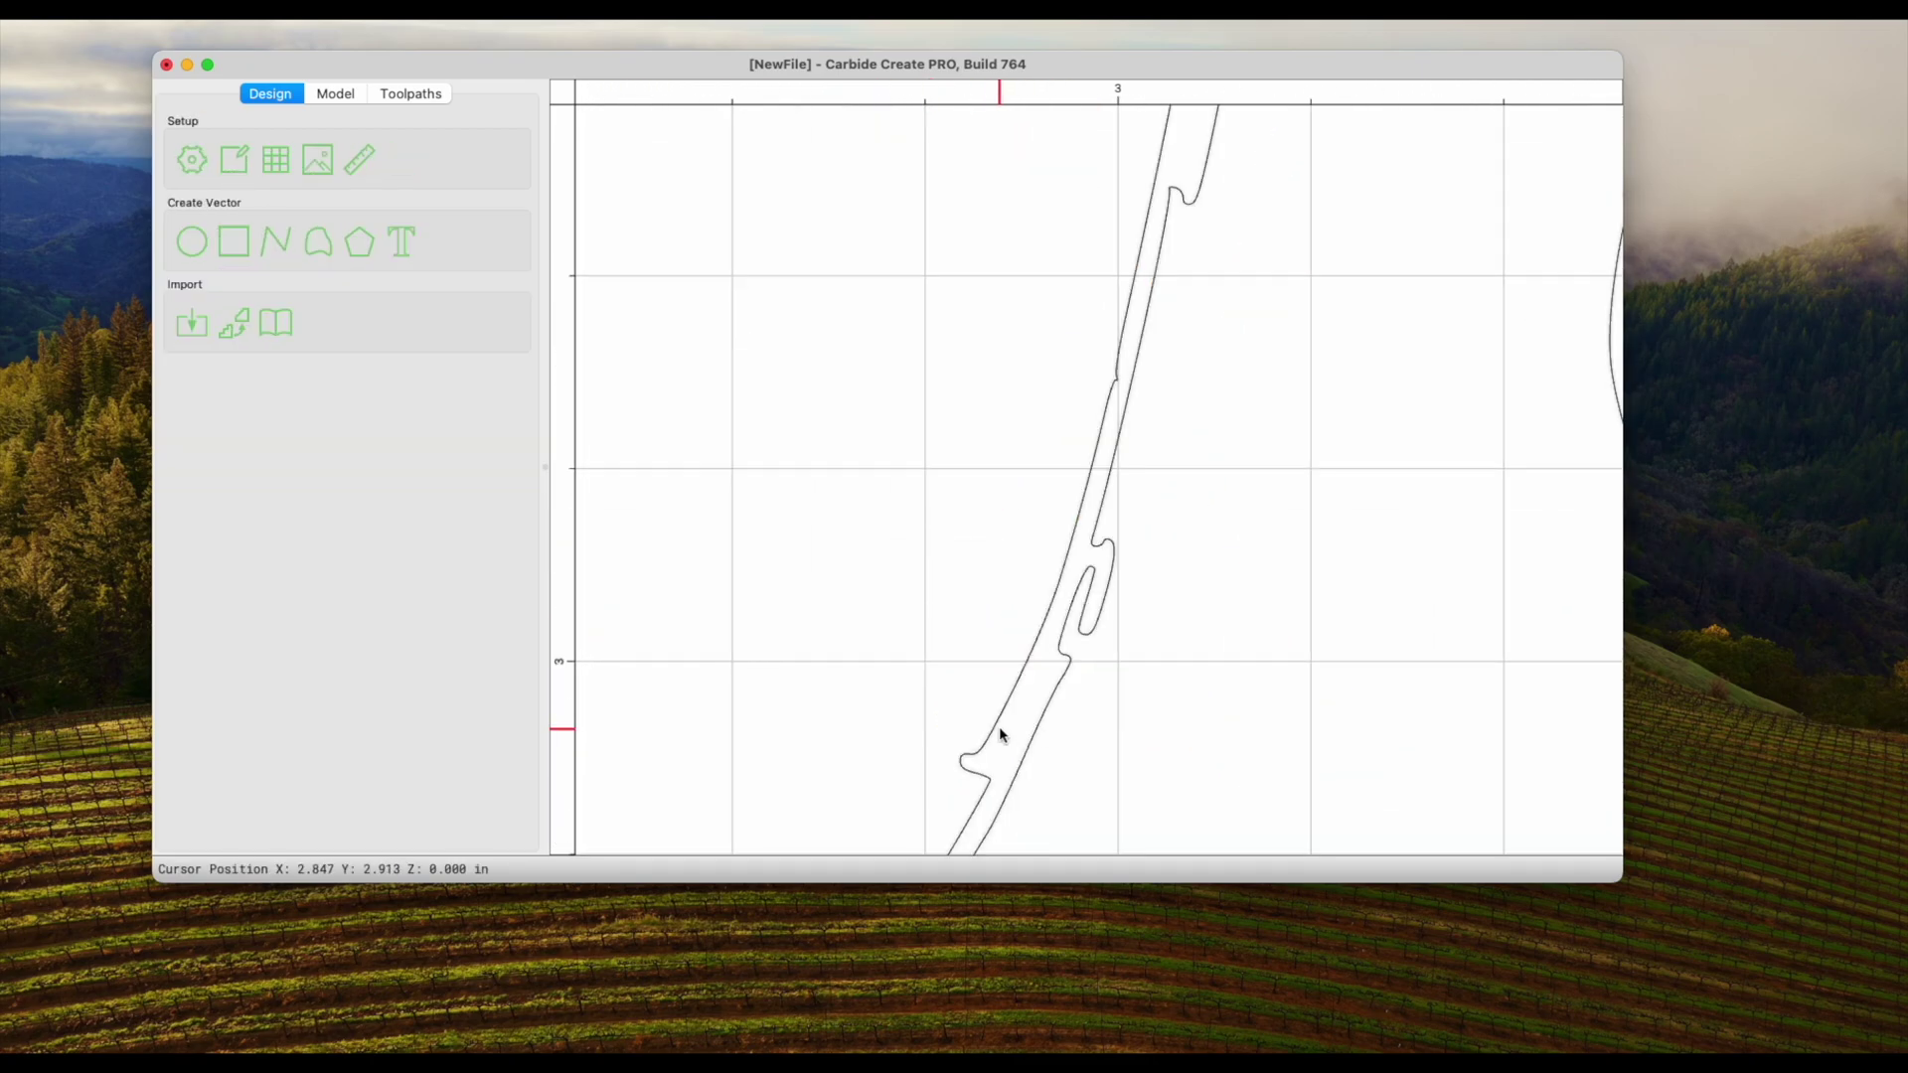
{"action": "left_click", "coordinate": [1002, 735]}
{"action": "left_click", "coordinate": [185, 427]}
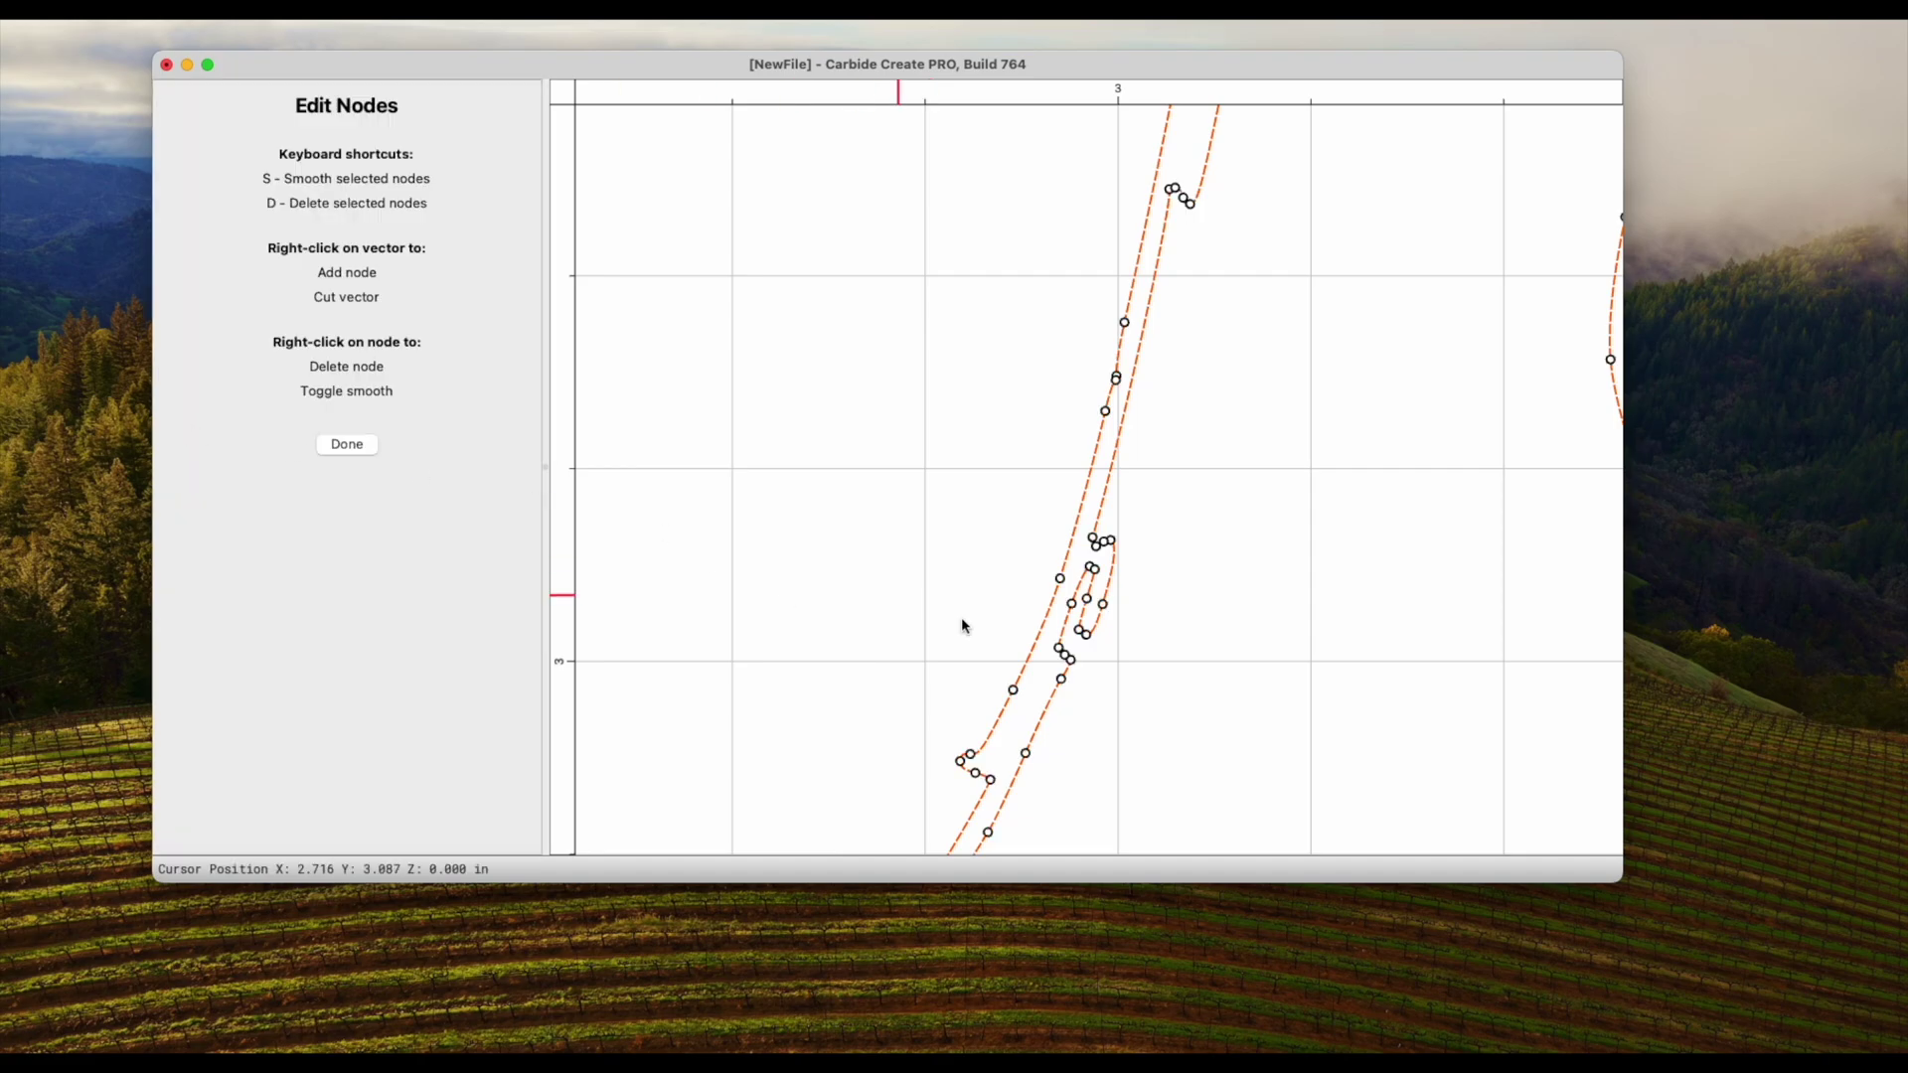
Delete the nodes that form the bump on the handle's outer edge just above the lower jaw.
{"action": "scroll", "coordinate": [990, 774], "scroll_direction": "up", "scroll_amount": 5}
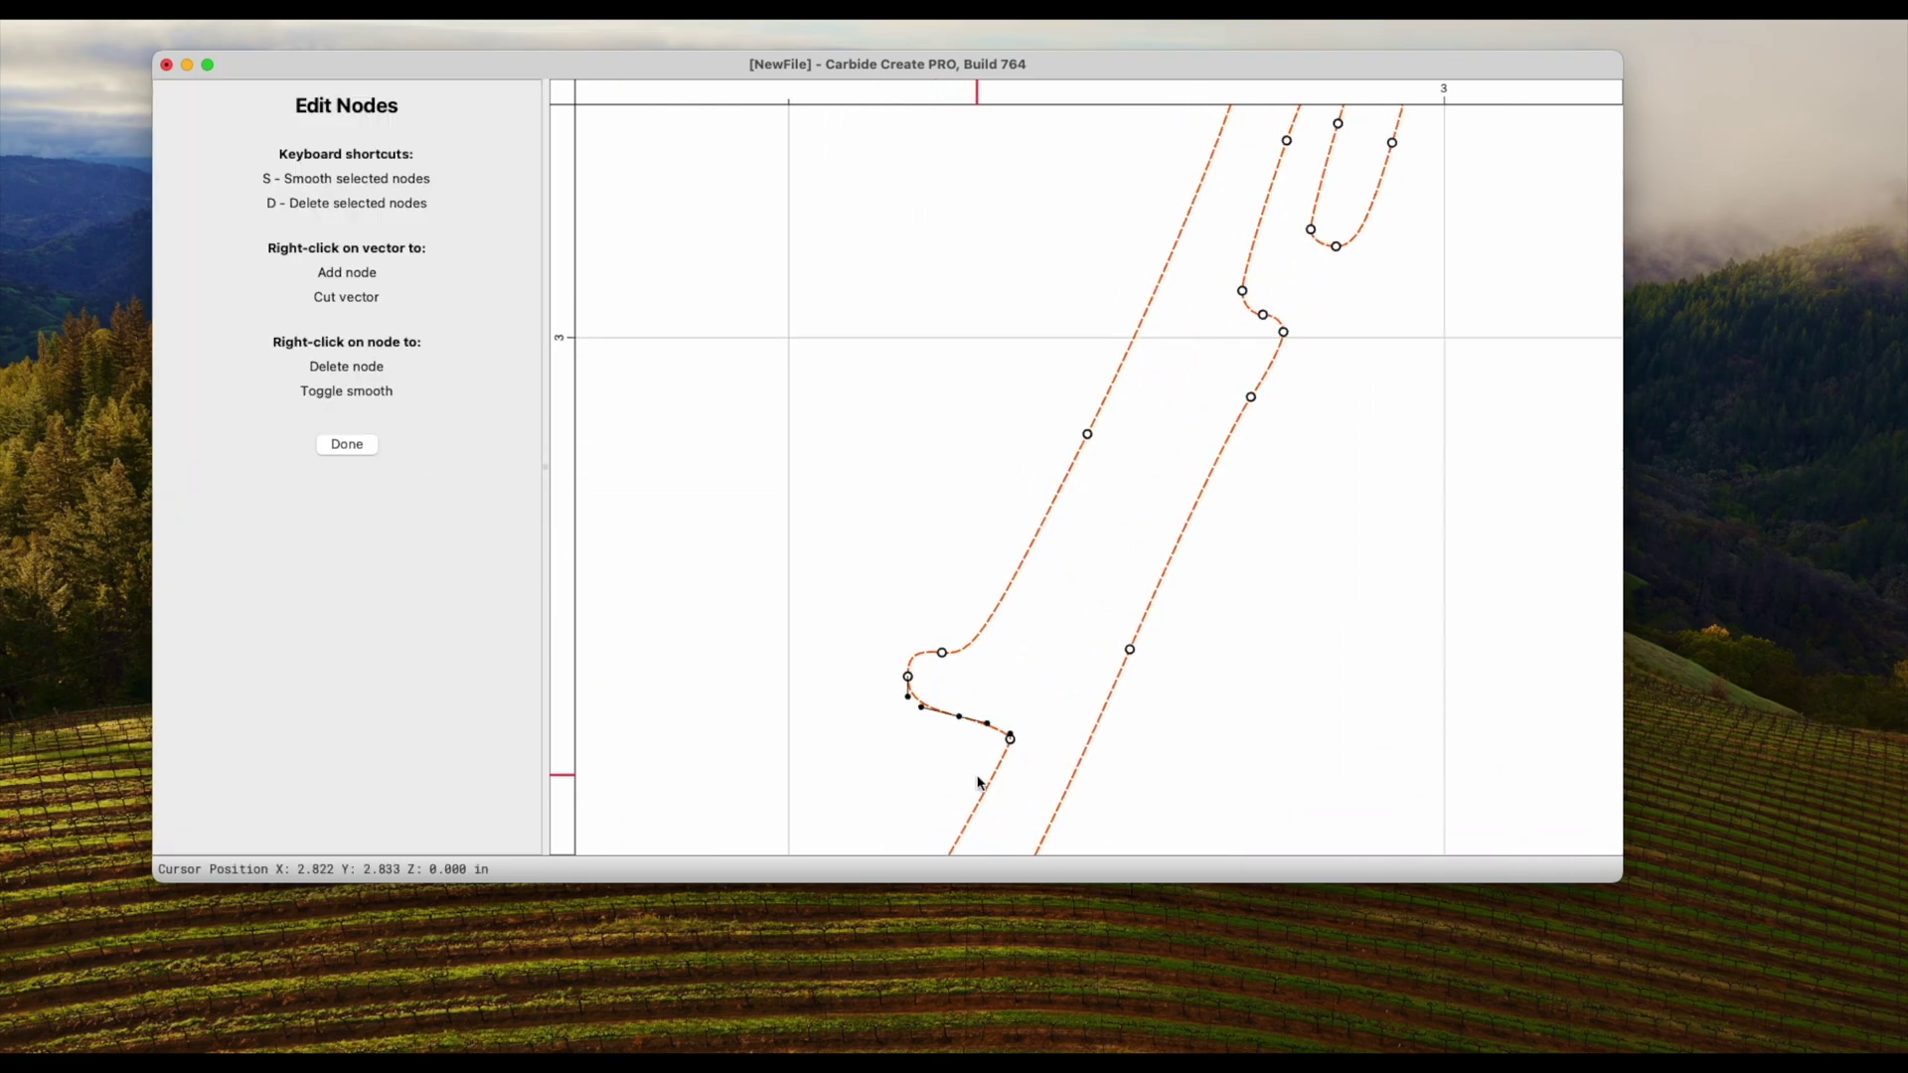
{"action": "left_click", "coordinate": [910, 682]}
{"action": "key", "text": "d"}
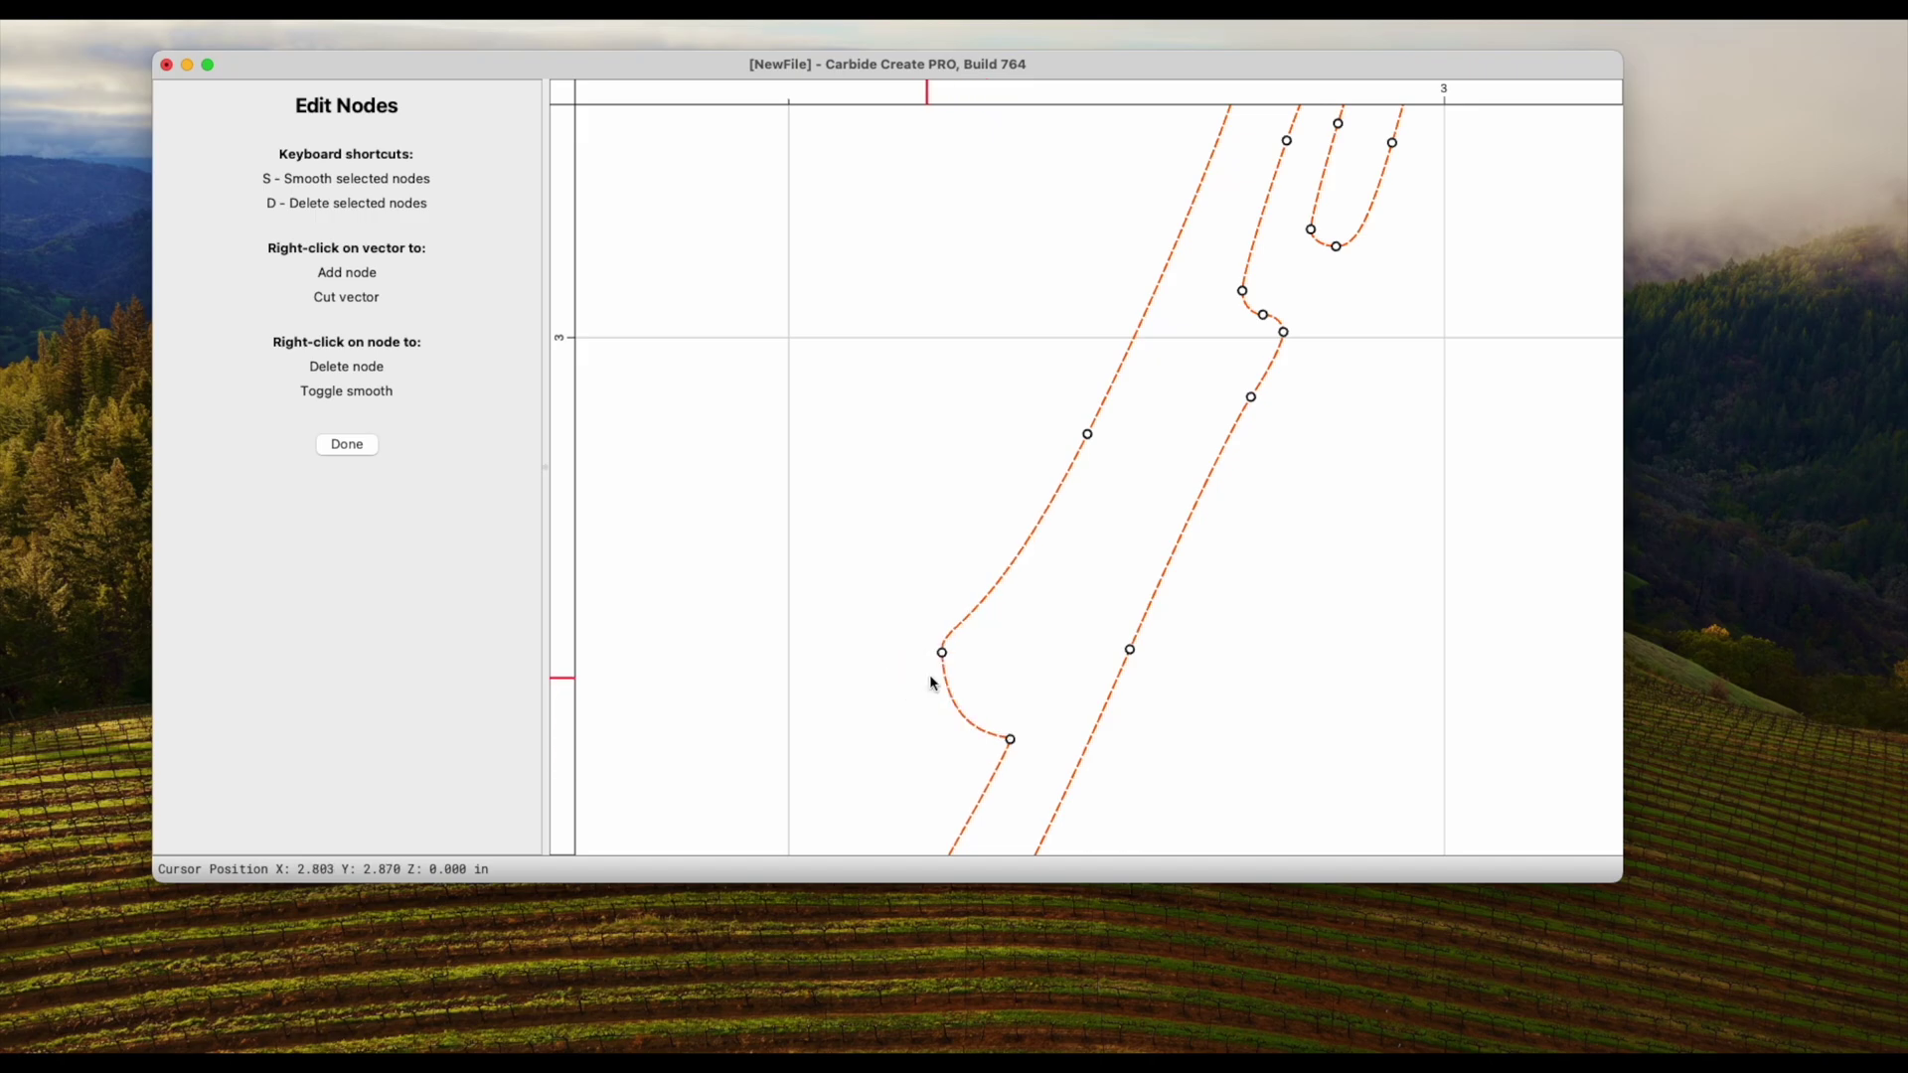
{"action": "key", "text": "d"}
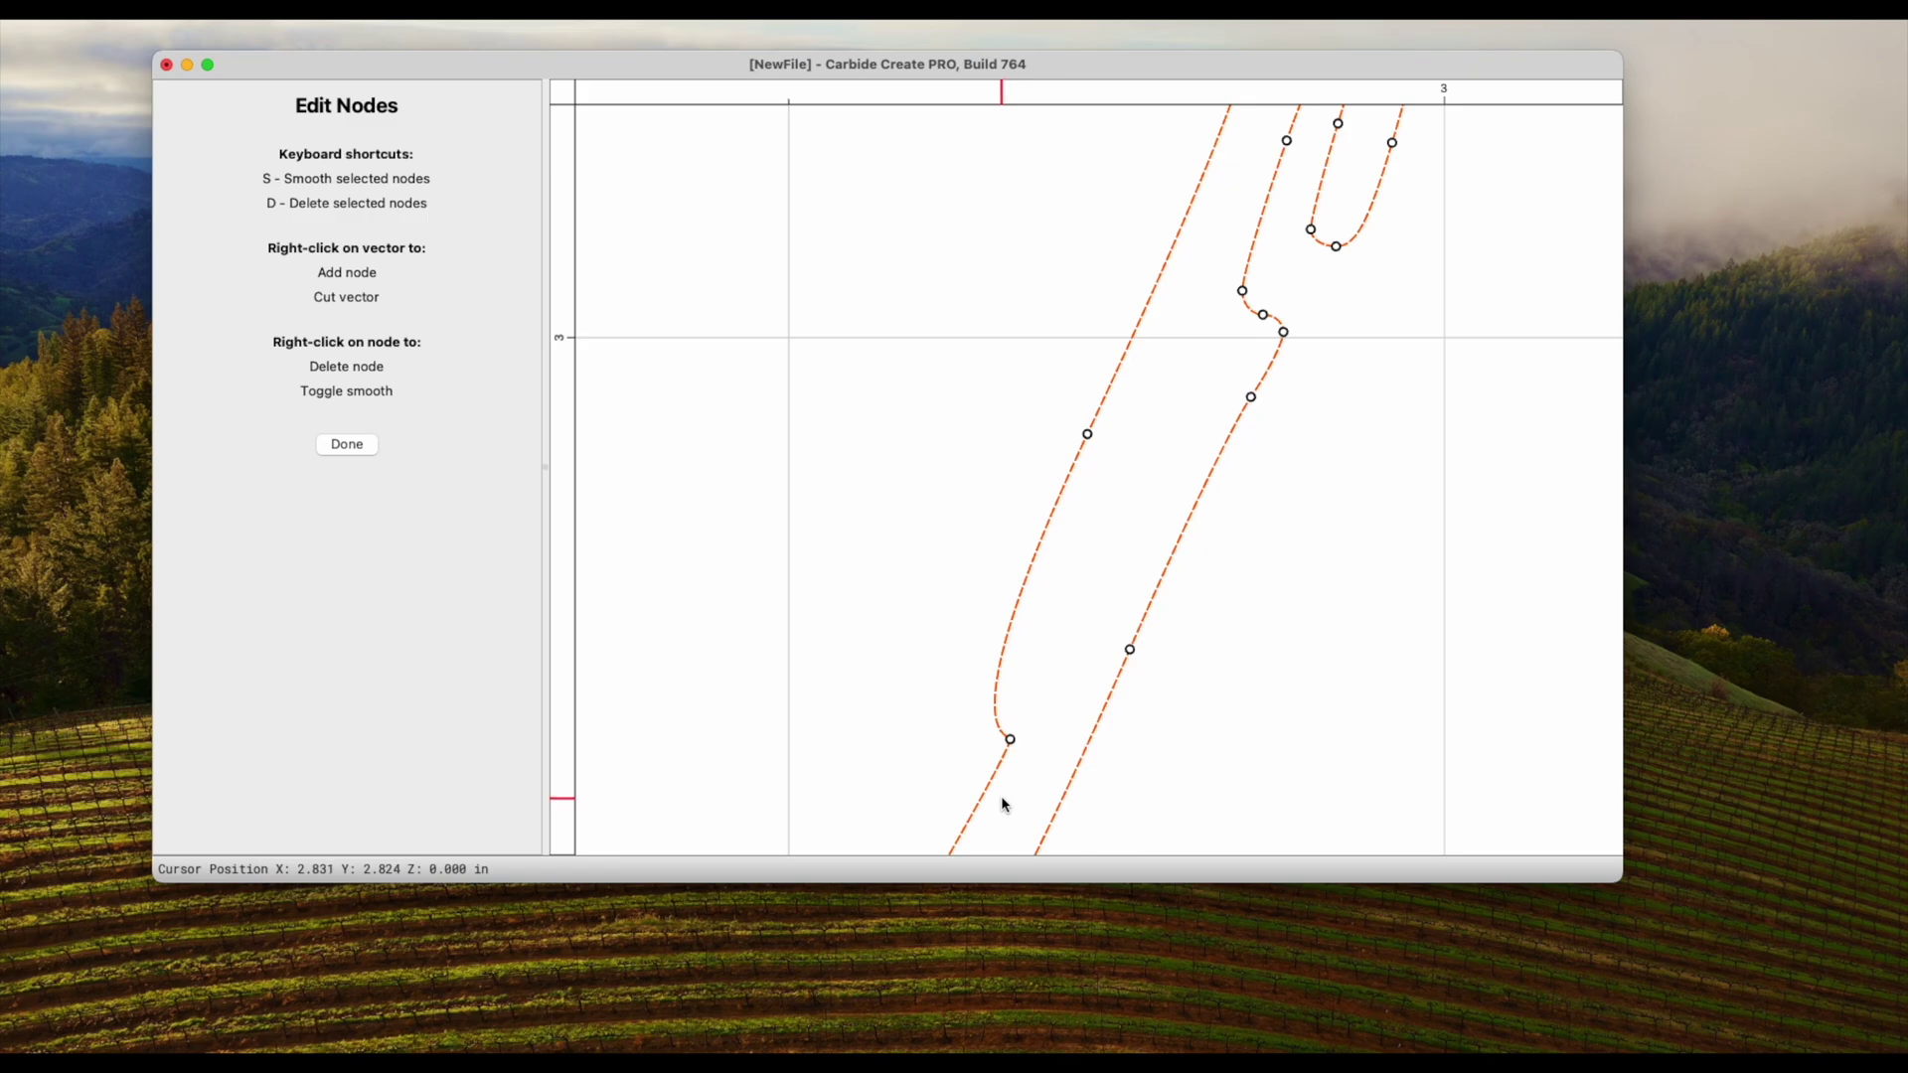
Reposition the nodes and curve handles around the removed bump to smooth the handle's outer edge above the lower jaw.
{"action": "scroll", "coordinate": [1002, 804], "scroll_direction": "down", "scroll_amount": 3}
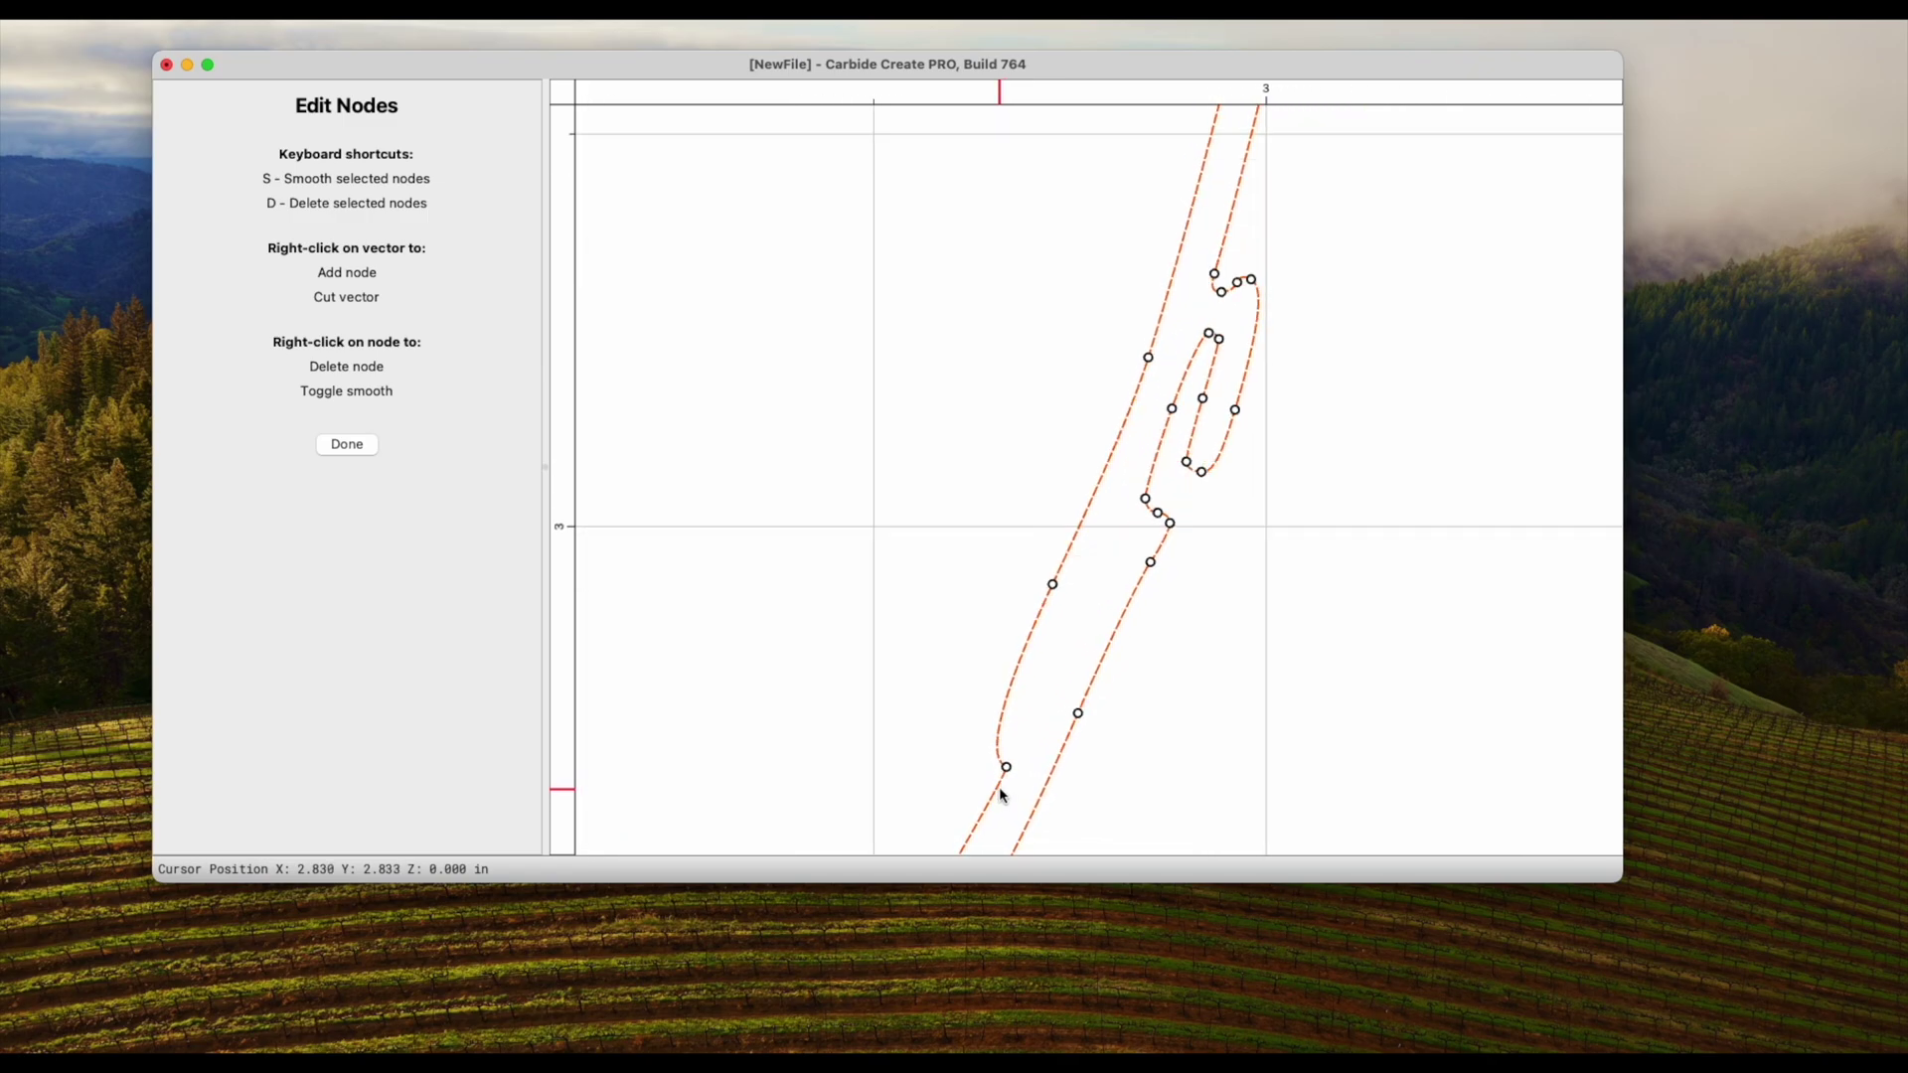
{"action": "scroll", "coordinate": [1004, 790], "scroll_direction": "up", "scroll_amount": 2}
{"action": "scroll", "coordinate": [1023, 769], "scroll_direction": "down", "scroll_amount": 4}
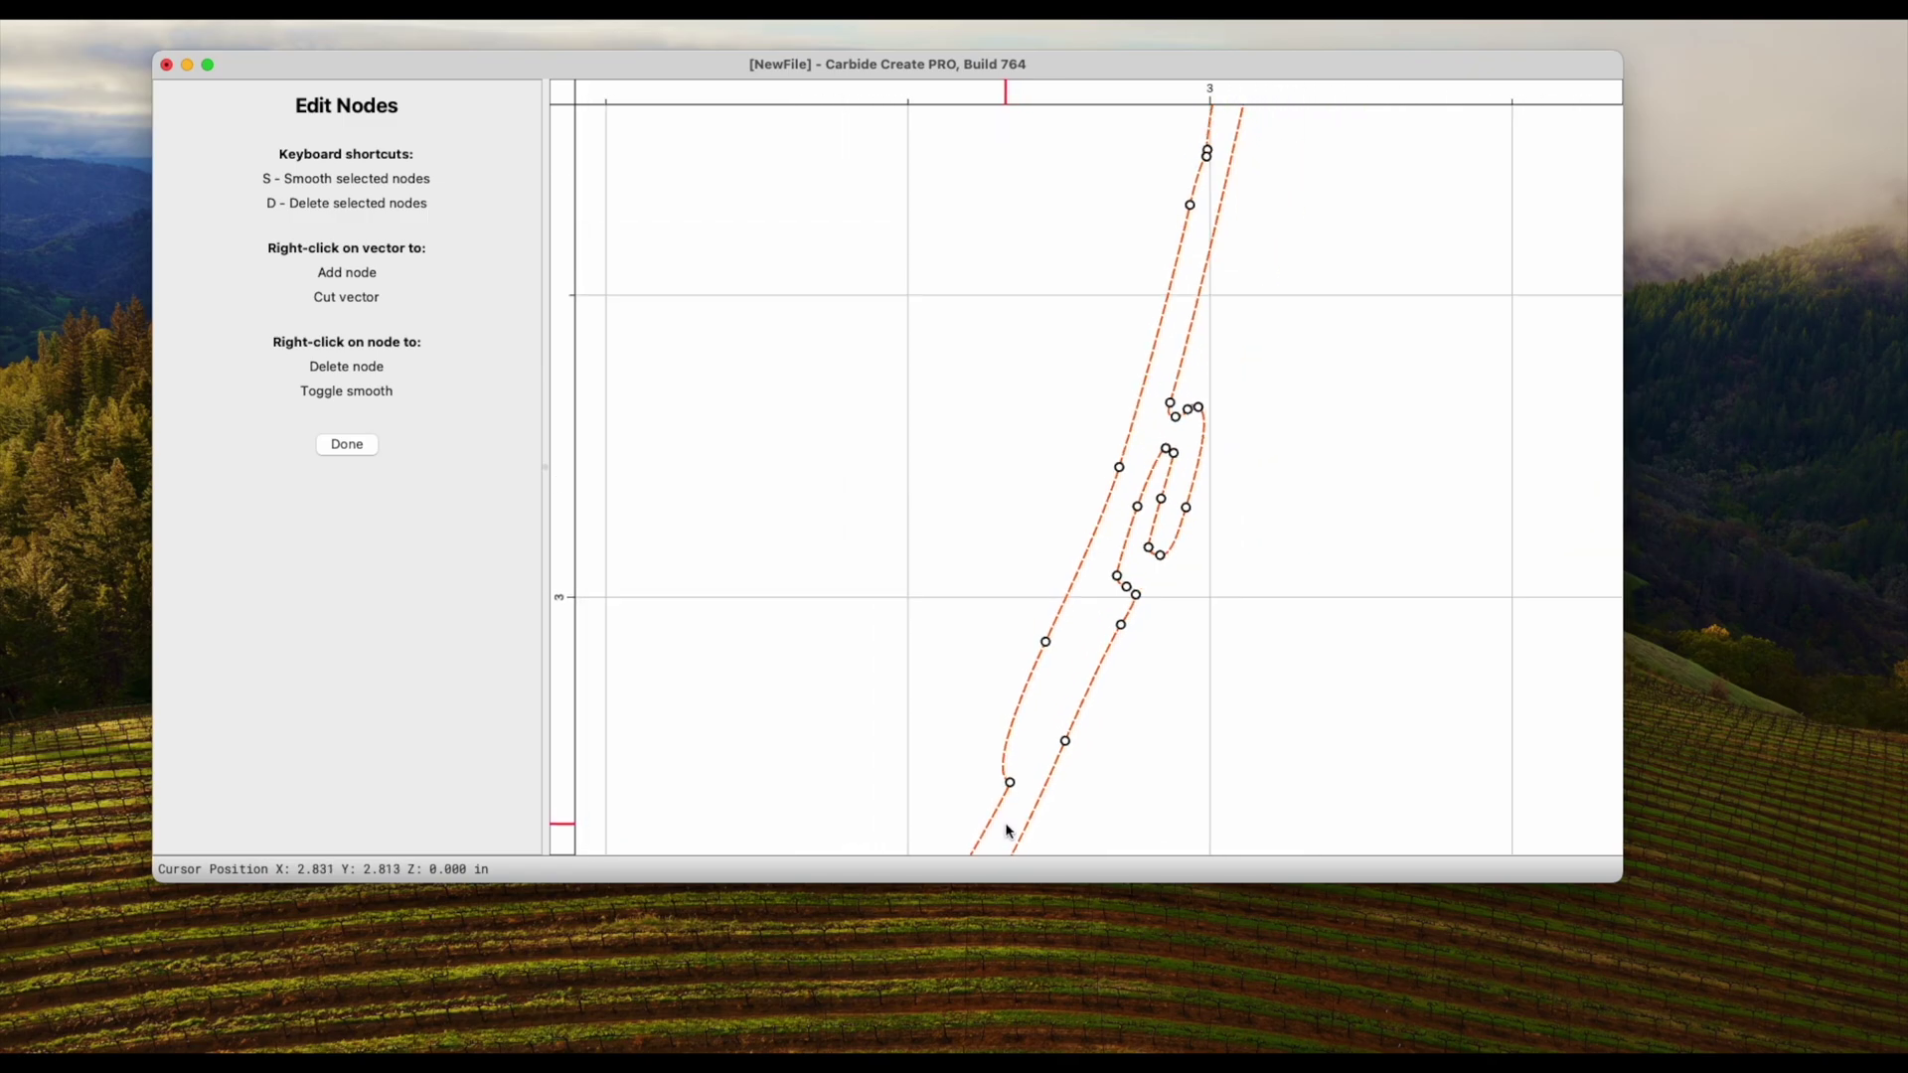
{"action": "scroll", "coordinate": [979, 809], "scroll_direction": "up", "scroll_amount": 1}
{"action": "middle_click_drag", "start_coordinate": [980, 809], "coordinate": [991, 698]}
{"action": "scroll", "coordinate": [989, 697], "scroll_direction": "up", "scroll_amount": 5}
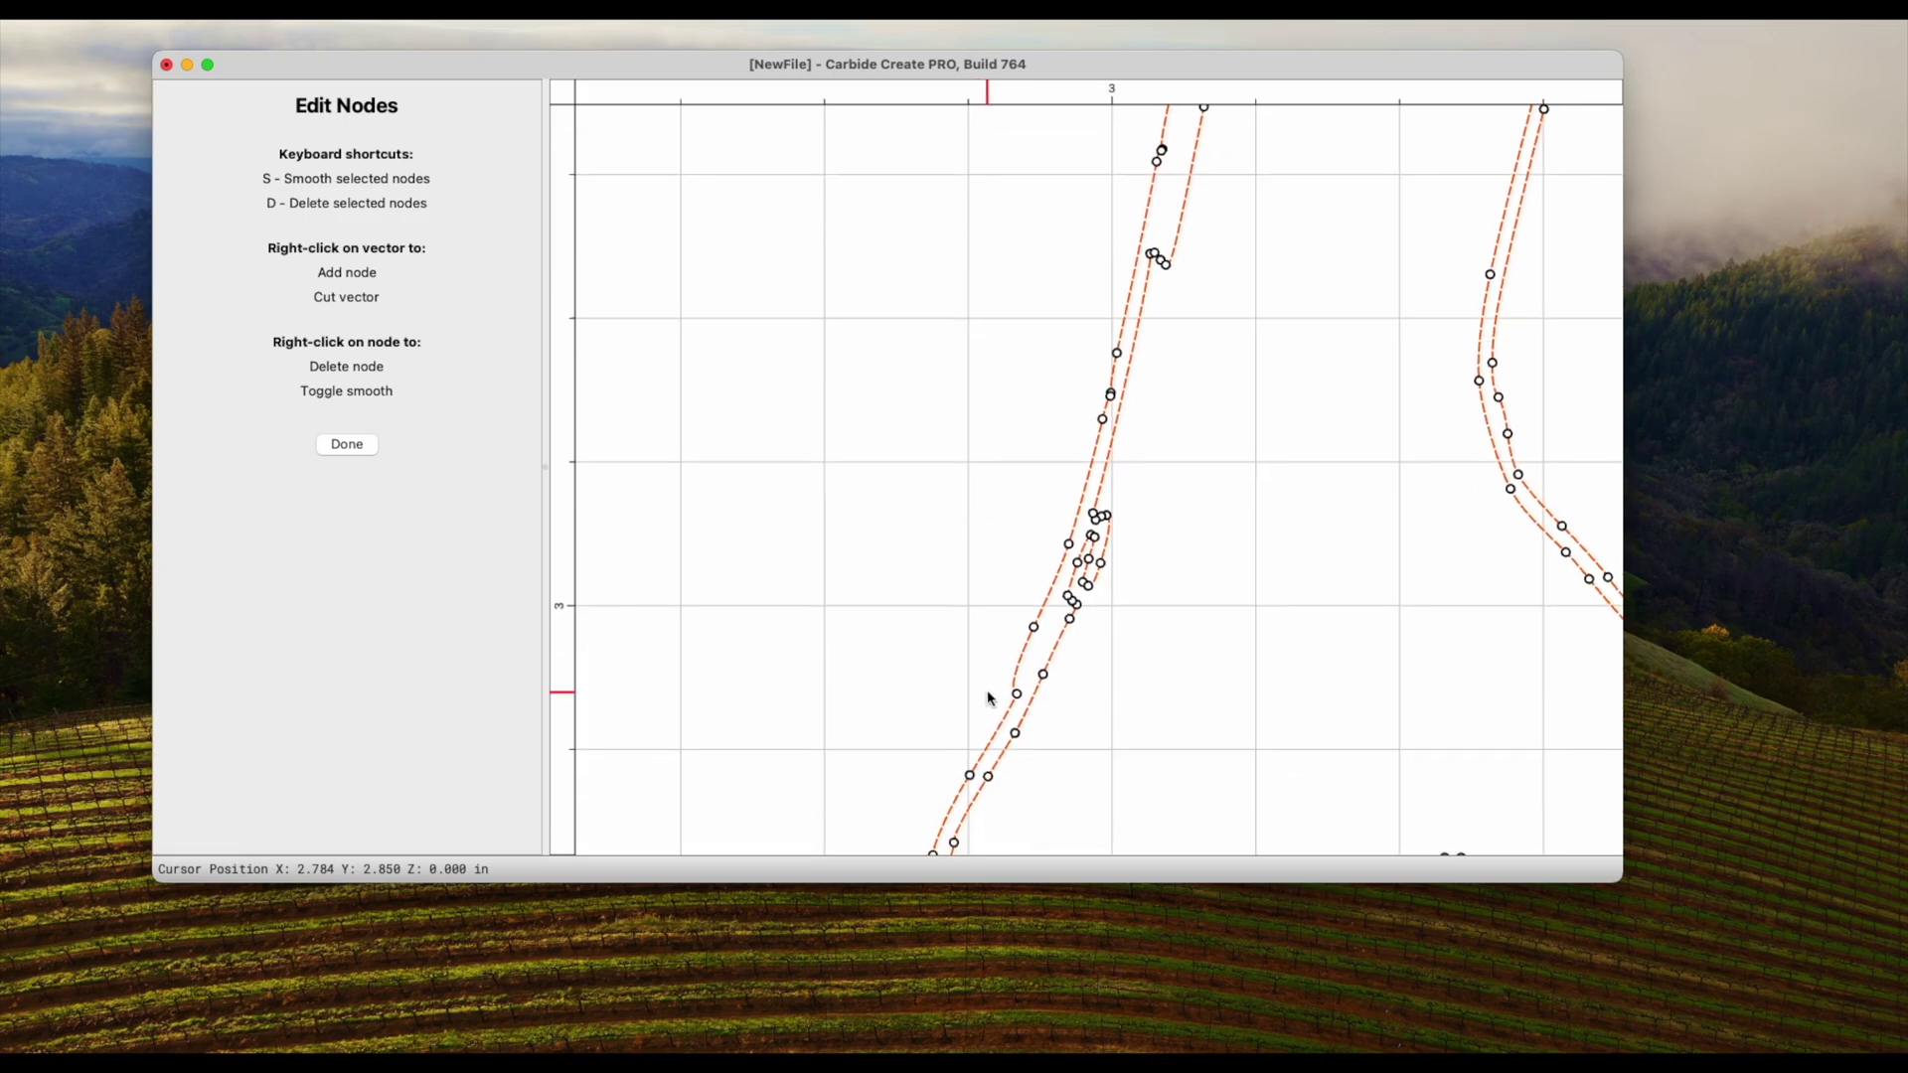
{"action": "scroll", "coordinate": [979, 697], "scroll_direction": "up", "scroll_amount": 1}
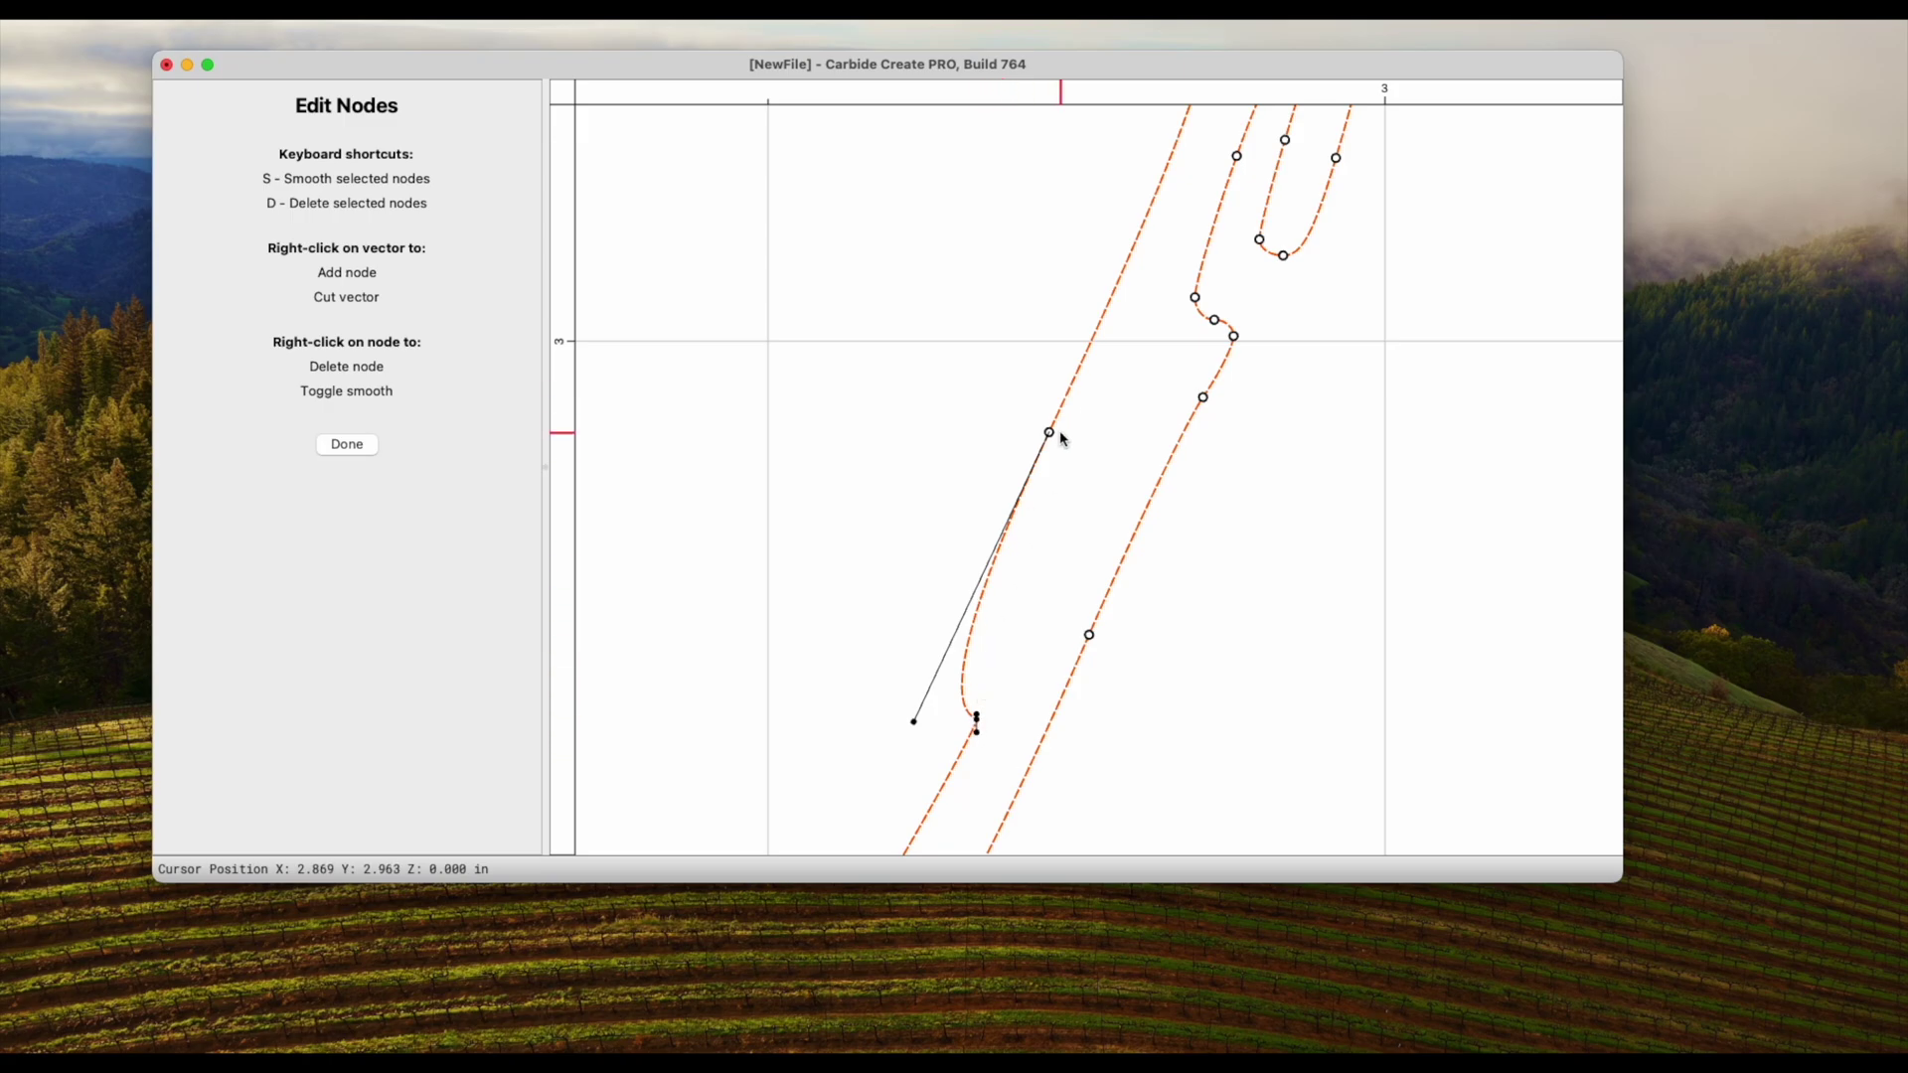
{"action": "left_click_drag", "start_coordinate": [1051, 432], "coordinate": [1090, 423]}
{"action": "left_click_drag", "start_coordinate": [1150, 296], "coordinate": [1142, 282]}
Shift the uneven nodes near the upper jaw's left tip to smooth the contour there.
{"action": "scroll", "coordinate": [1061, 638], "scroll_direction": "down", "scroll_amount": 10}
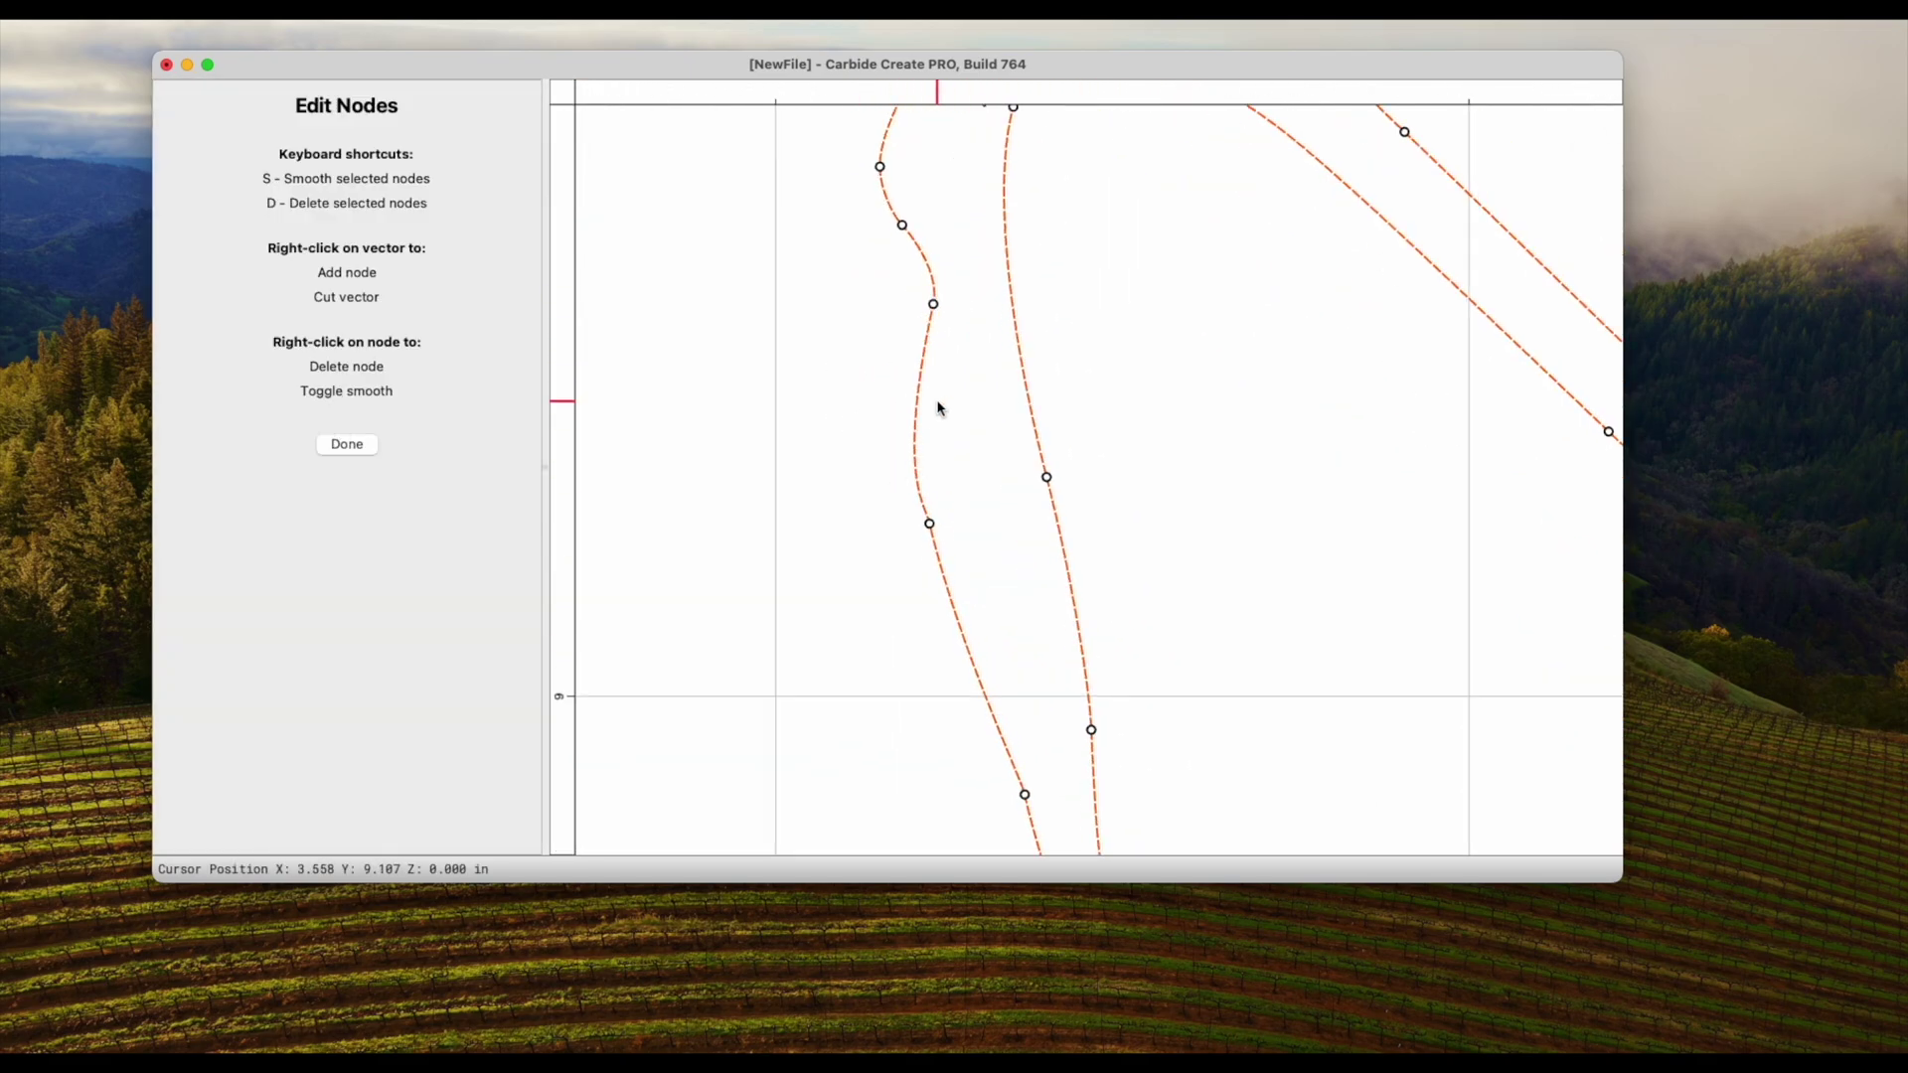
{"action": "left_click_drag", "start_coordinate": [933, 304], "coordinate": [924, 302]}
{"action": "left_click_drag", "start_coordinate": [888, 473], "coordinate": [946, 522]}
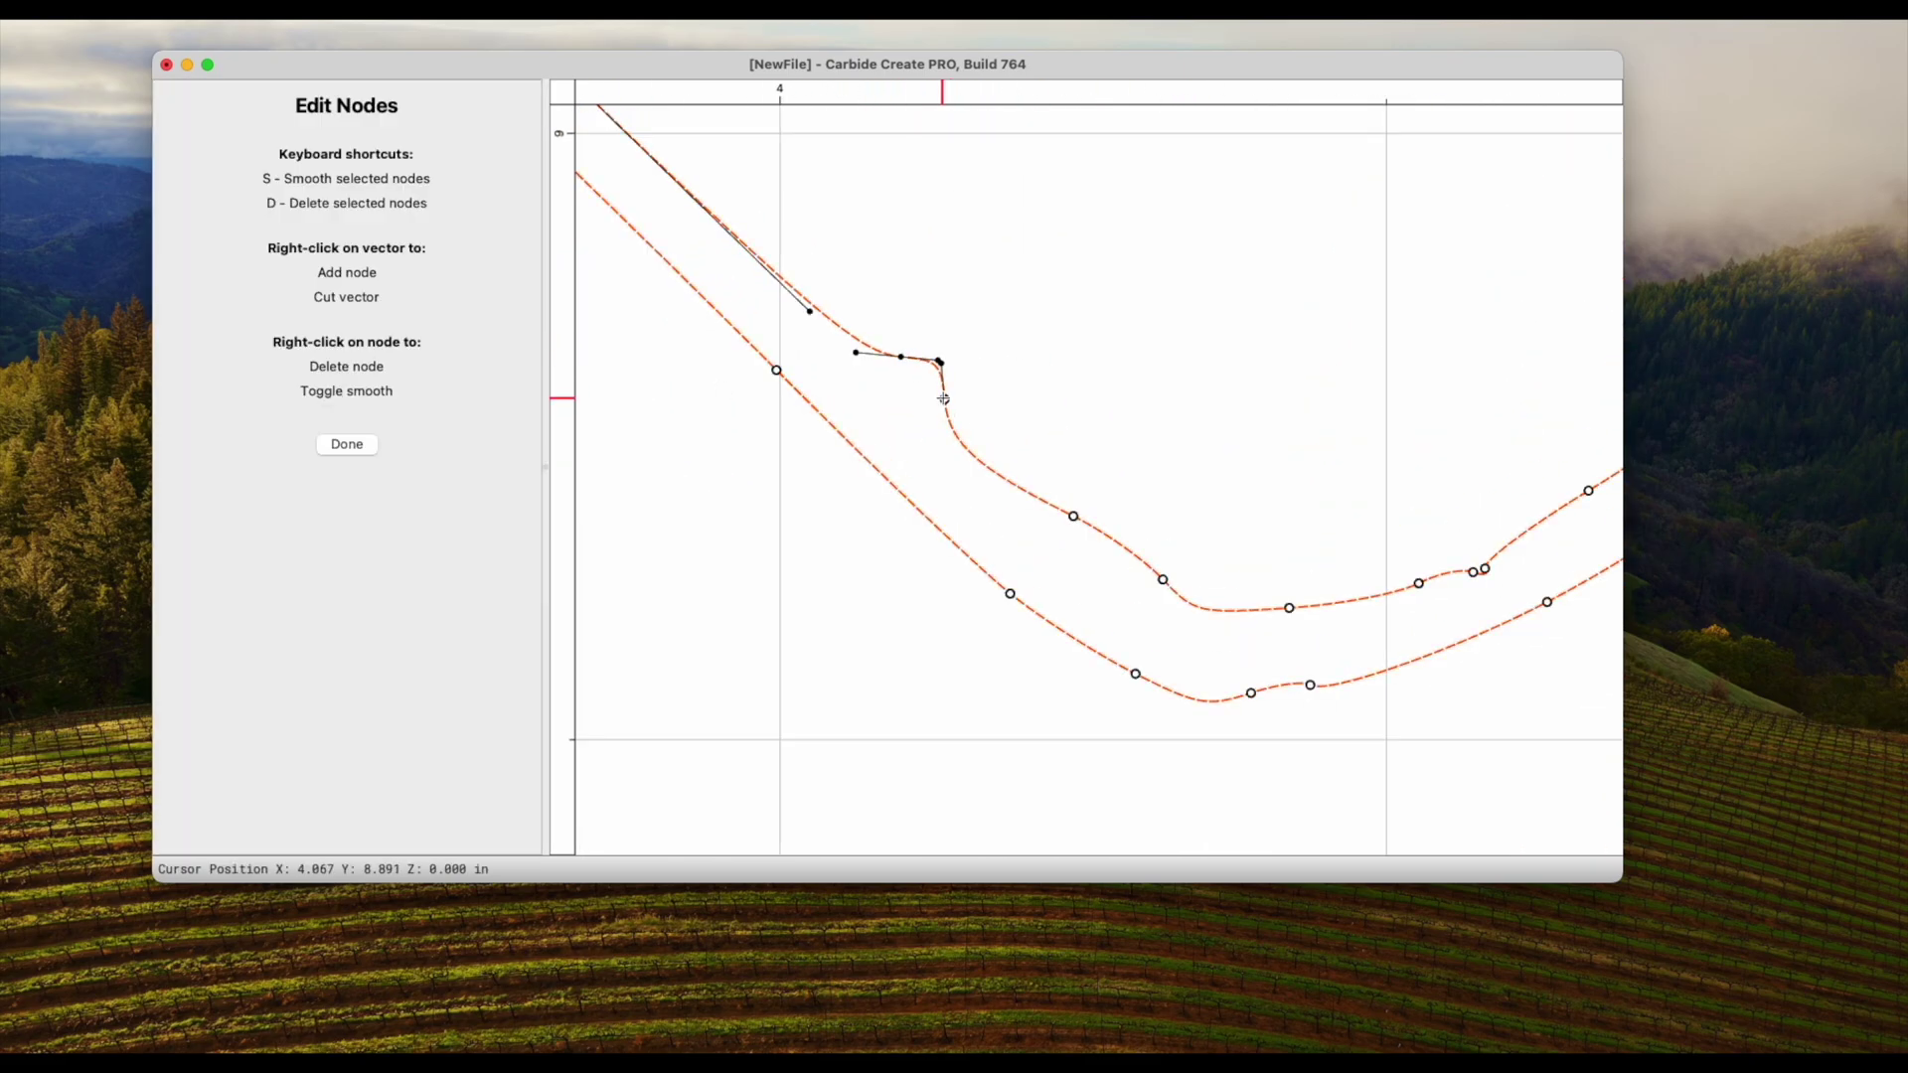
{"action": "left_click_drag", "start_coordinate": [943, 399], "coordinate": [935, 398]}
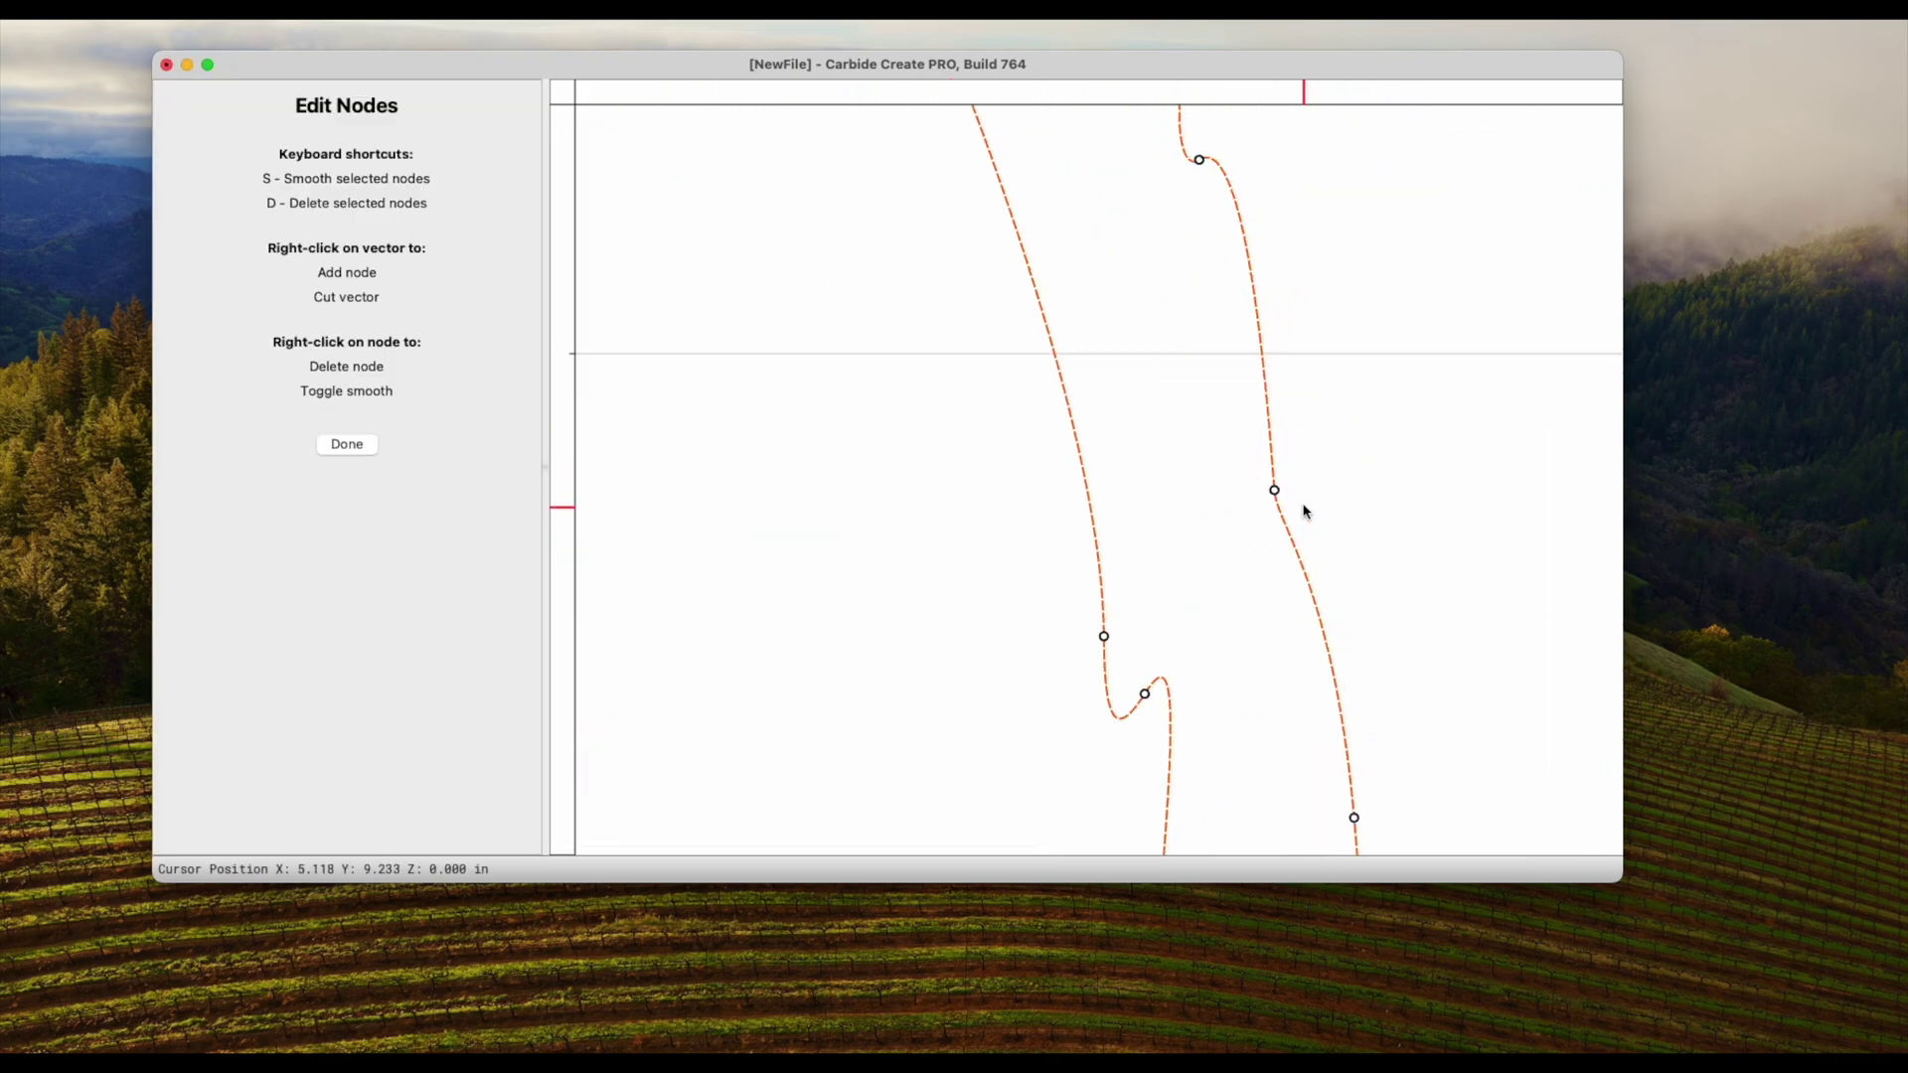
Reposition the node on the outer right edge of the upper jaw to even out its curve.
{"action": "left_click_drag", "start_coordinate": [1159, 289], "coordinate": [1235, 376]}
{"action": "scroll", "coordinate": [1371, 482], "scroll_direction": "up", "scroll_amount": 3}
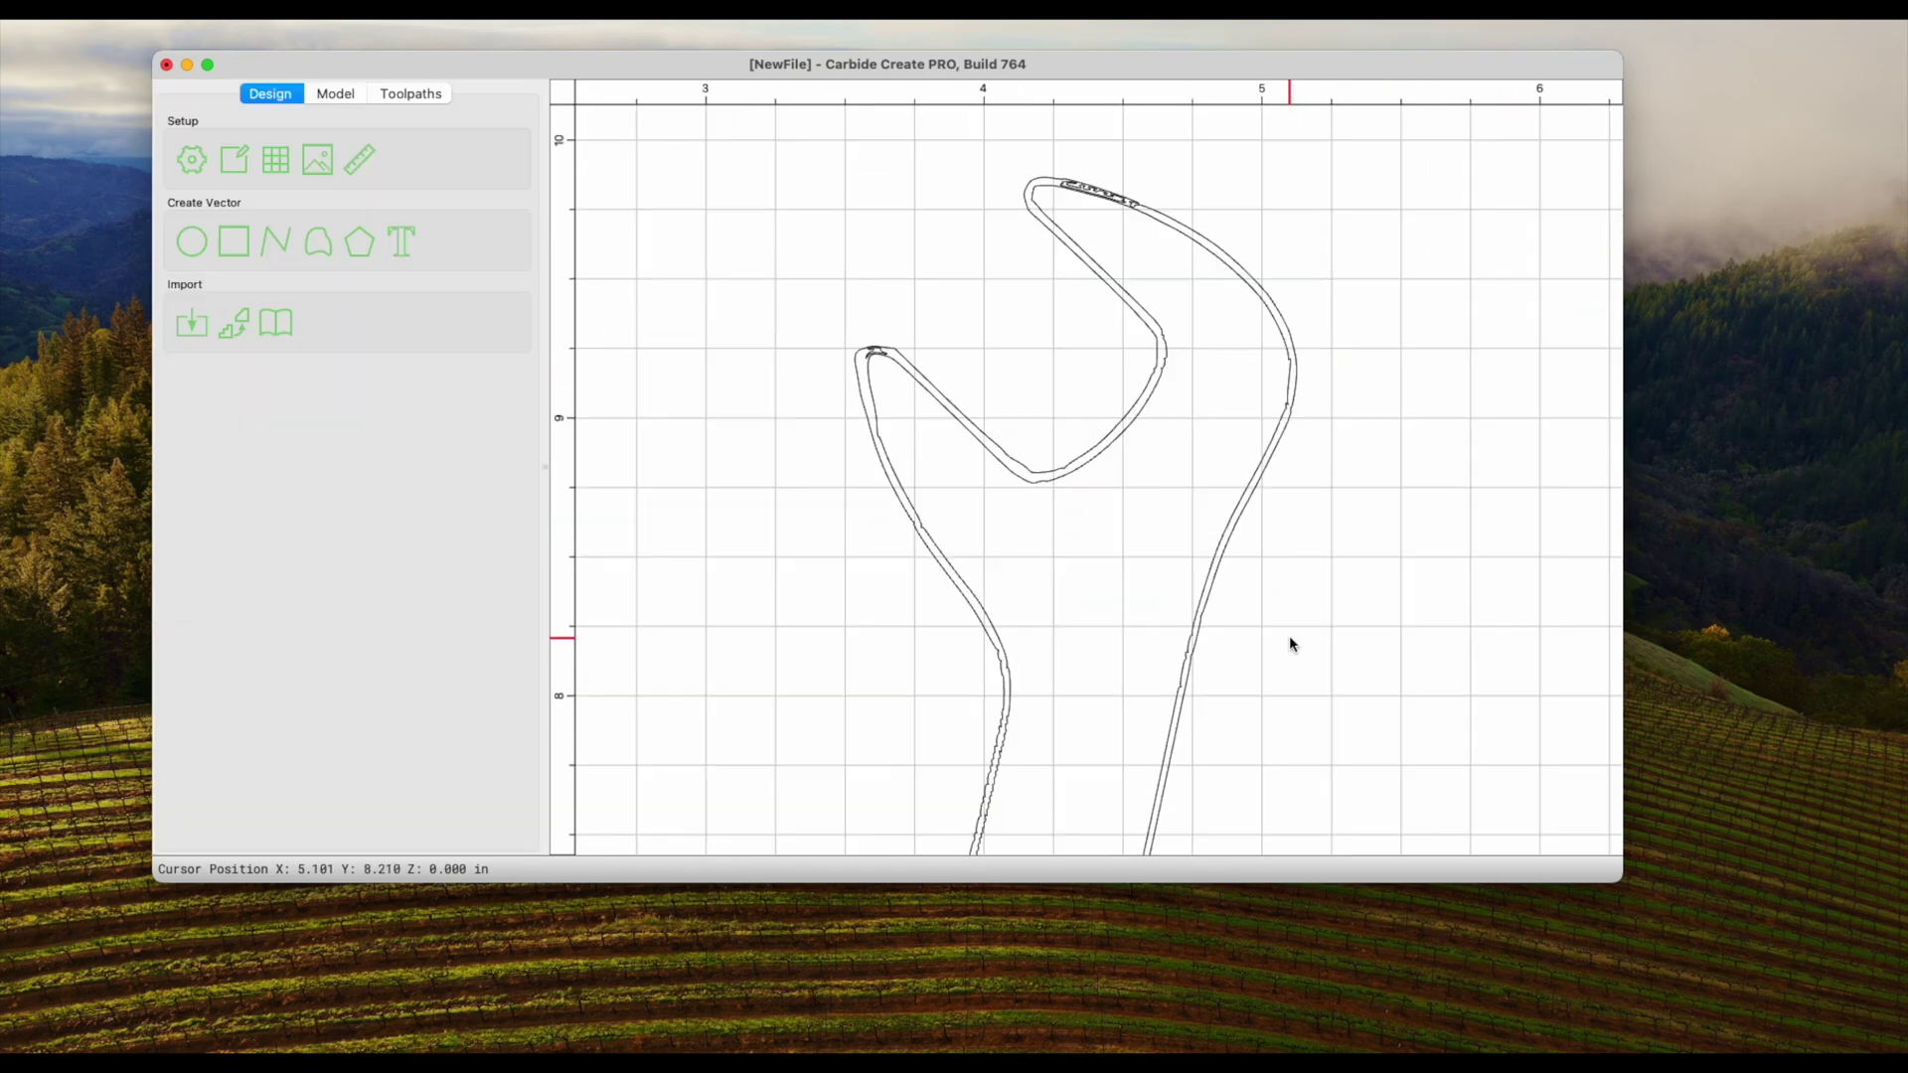
{"action": "scroll", "coordinate": [1290, 636], "scroll_direction": "down", "scroll_amount": 8}
{"action": "scroll", "coordinate": [1120, 570], "scroll_direction": "up", "scroll_amount": 8}
Adjust the nodes at the tip of the lower jaw's right prong and finish editing the outline's nodes.
{"action": "scroll", "coordinate": [1157, 577], "scroll_direction": "up", "scroll_amount": 6}
{"action": "left_click", "coordinate": [1134, 529]}
{"action": "left_click", "coordinate": [192, 289]}
{"action": "left_click", "coordinate": [1151, 538]}
{"action": "scroll", "coordinate": [1137, 626], "scroll_direction": "up", "scroll_amount": 3}
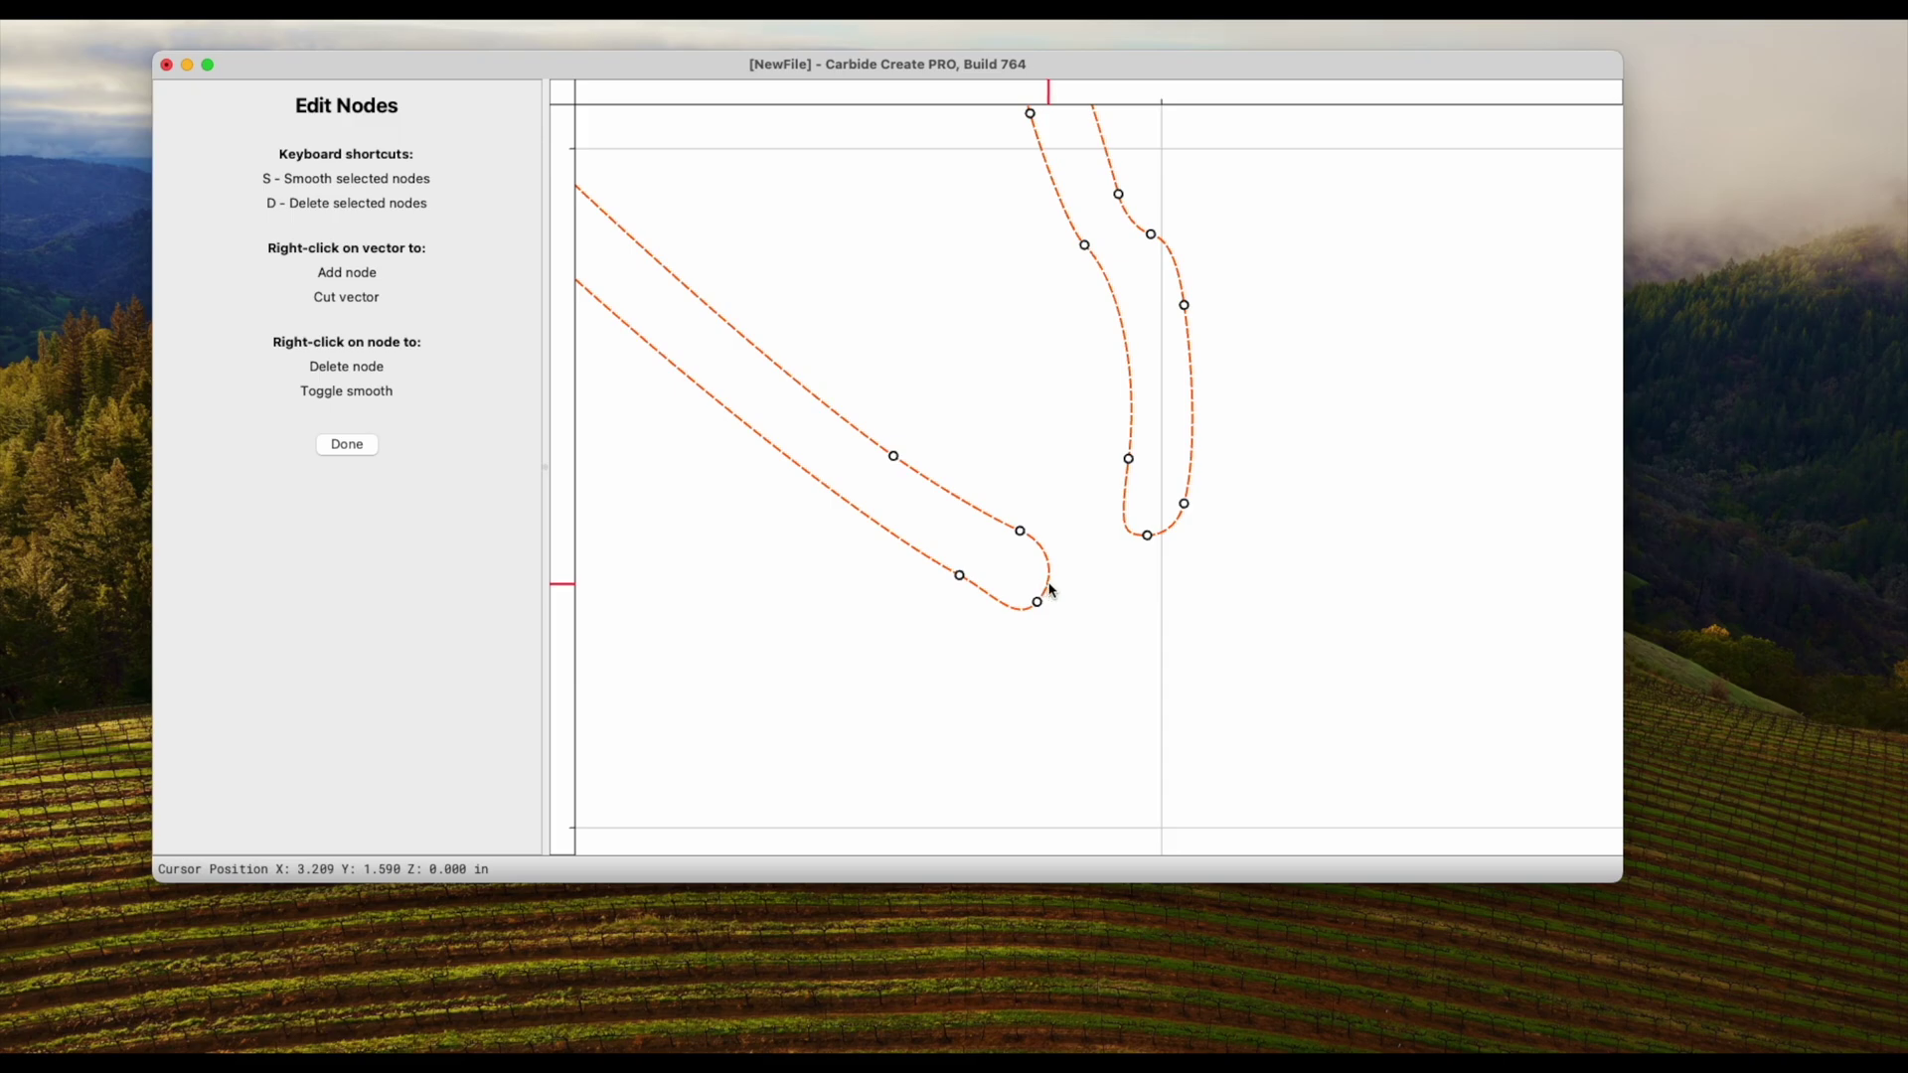
{"action": "left_click_drag", "start_coordinate": [1050, 589], "coordinate": [1115, 615]}
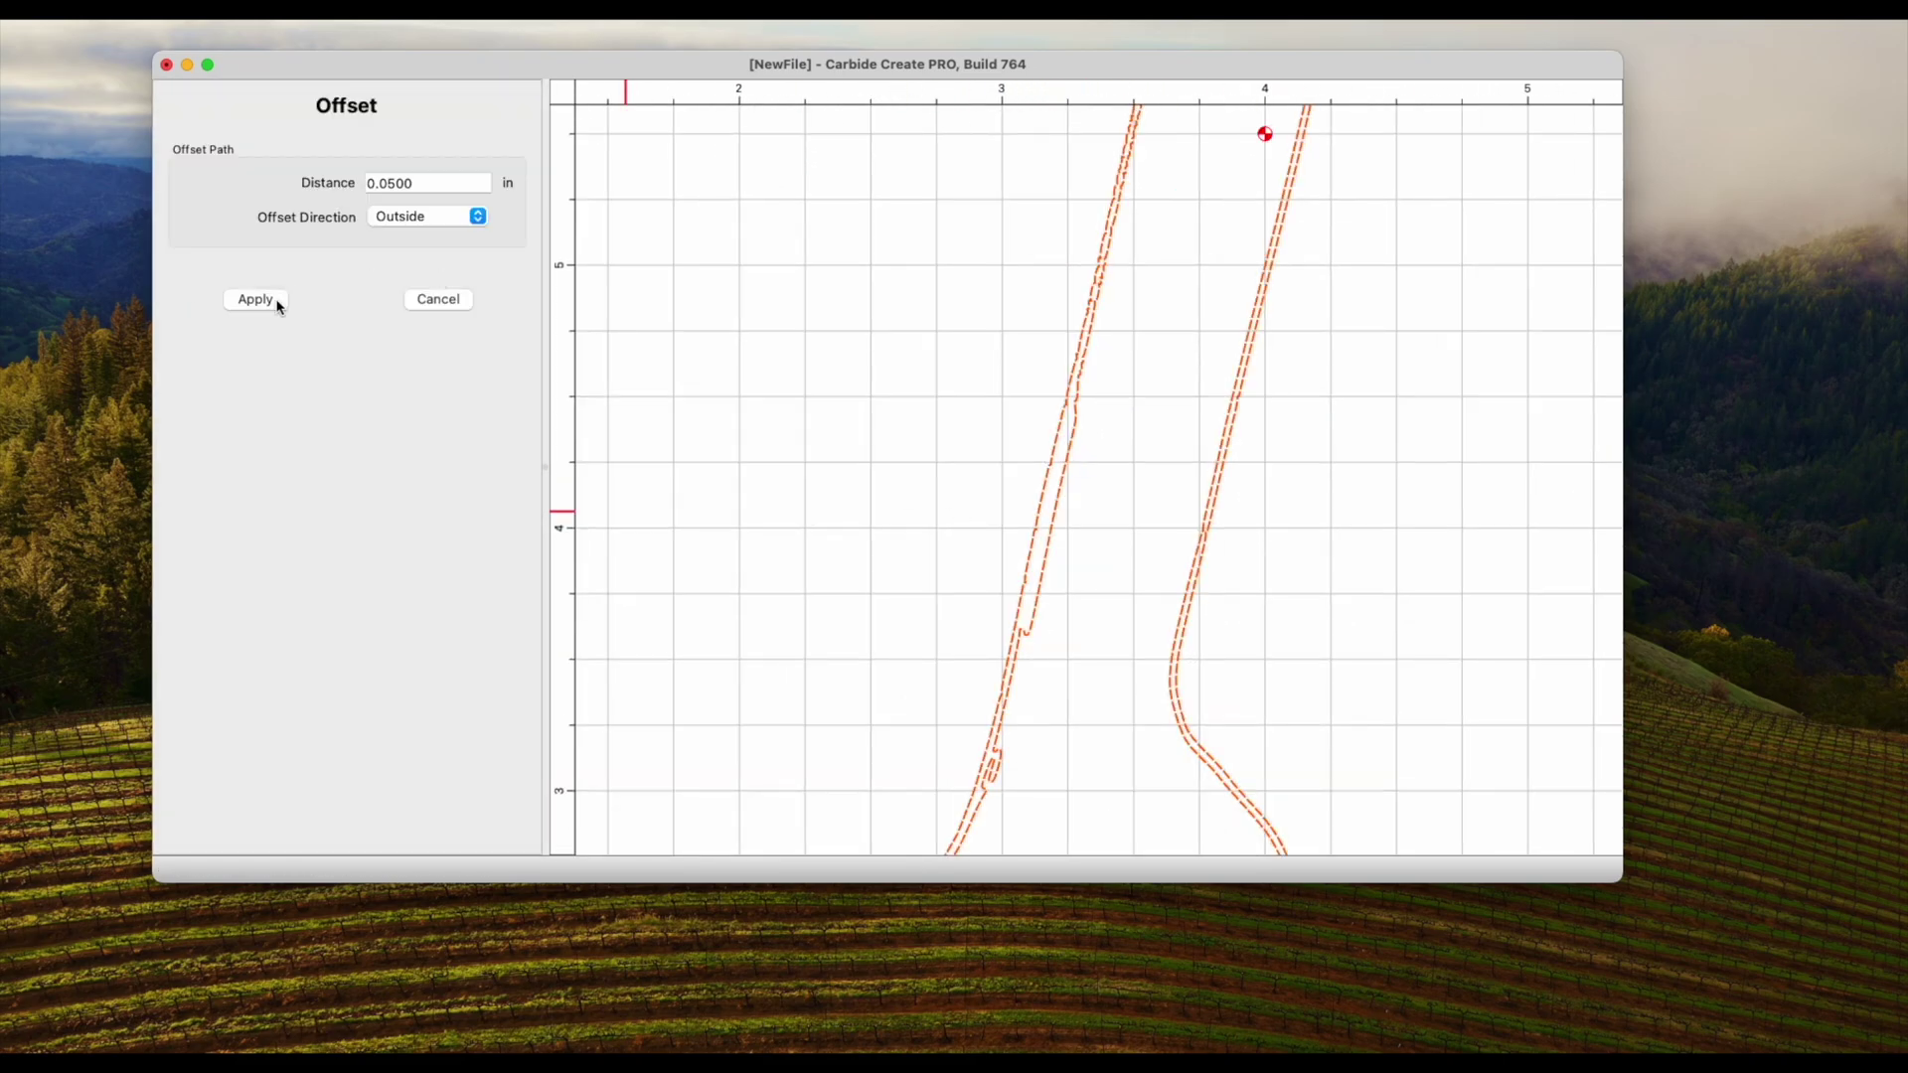
Remove the duplicate inner contour and the small leftover fragments at the upper jaws from the wrench outline.
{"action": "left_click", "coordinate": [255, 299]}
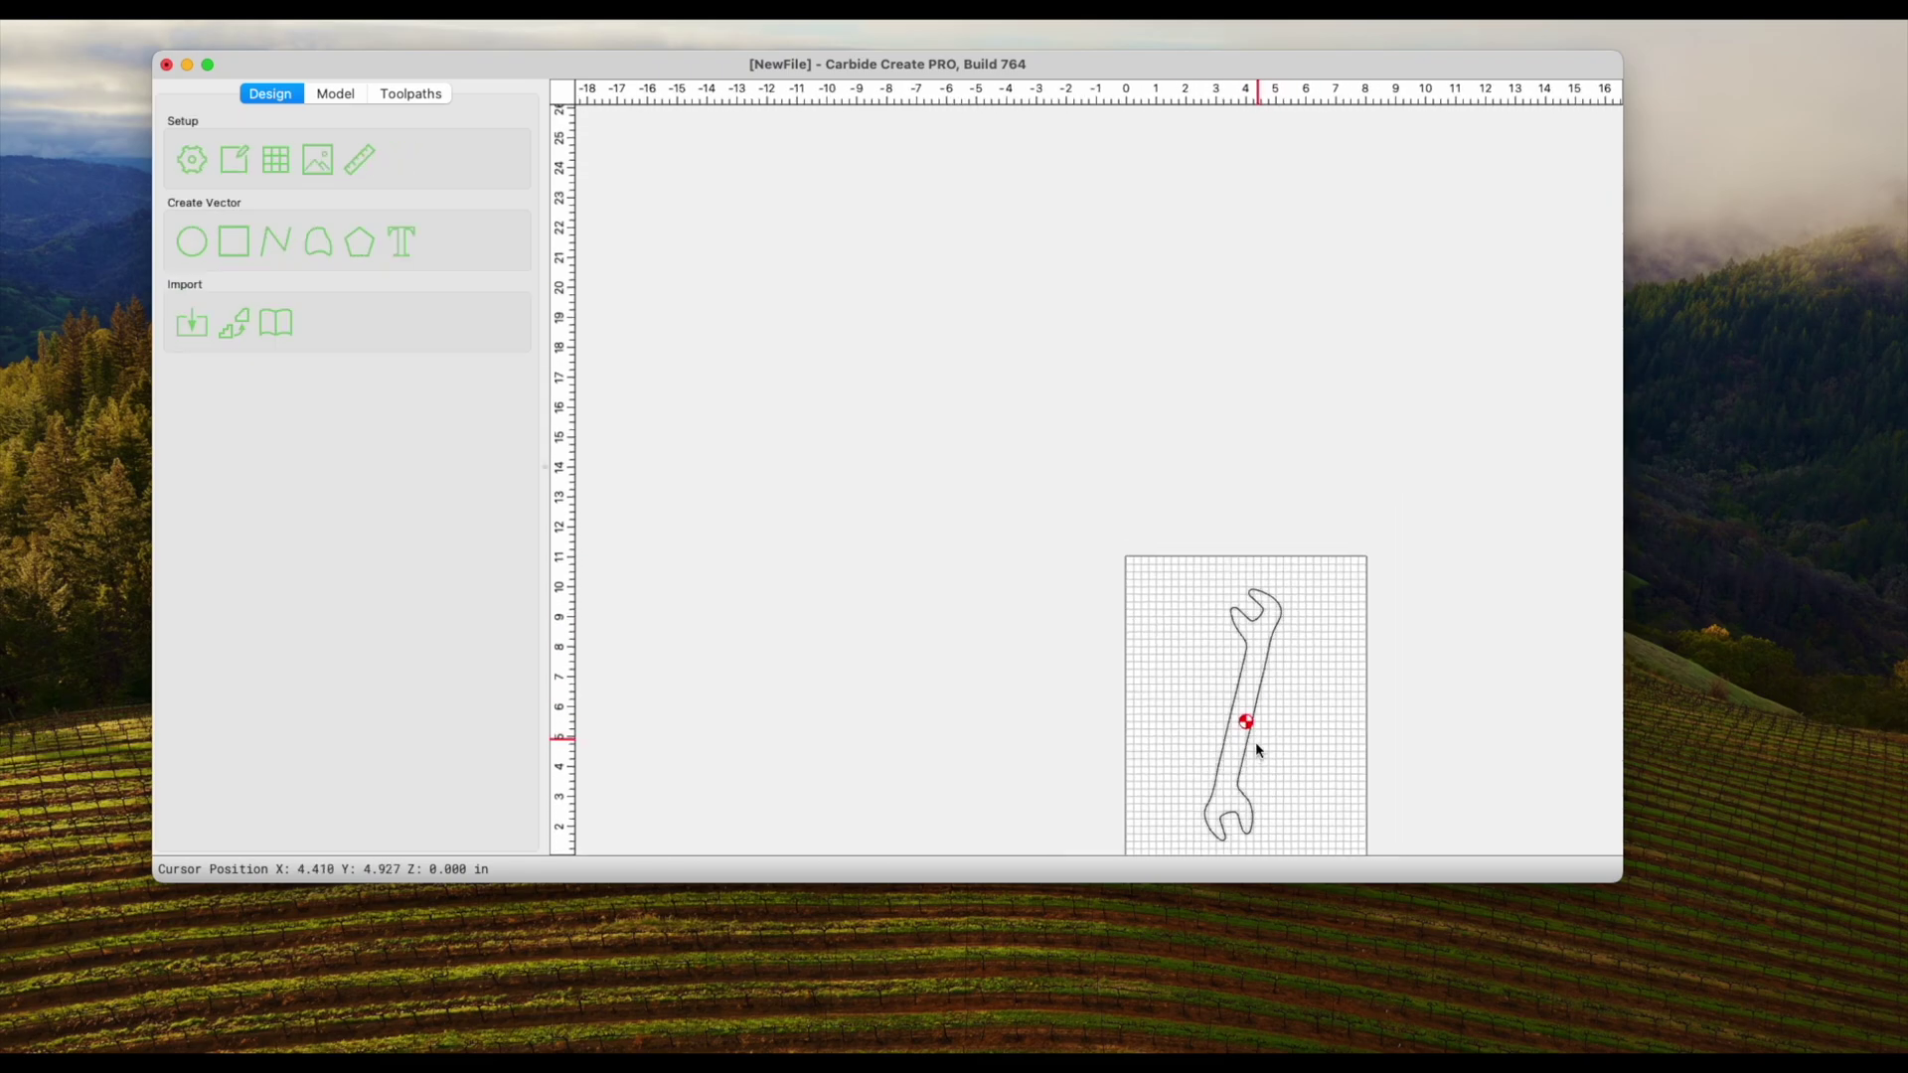
{"action": "scroll", "coordinate": [1257, 750], "scroll_direction": "up", "scroll_amount": 10}
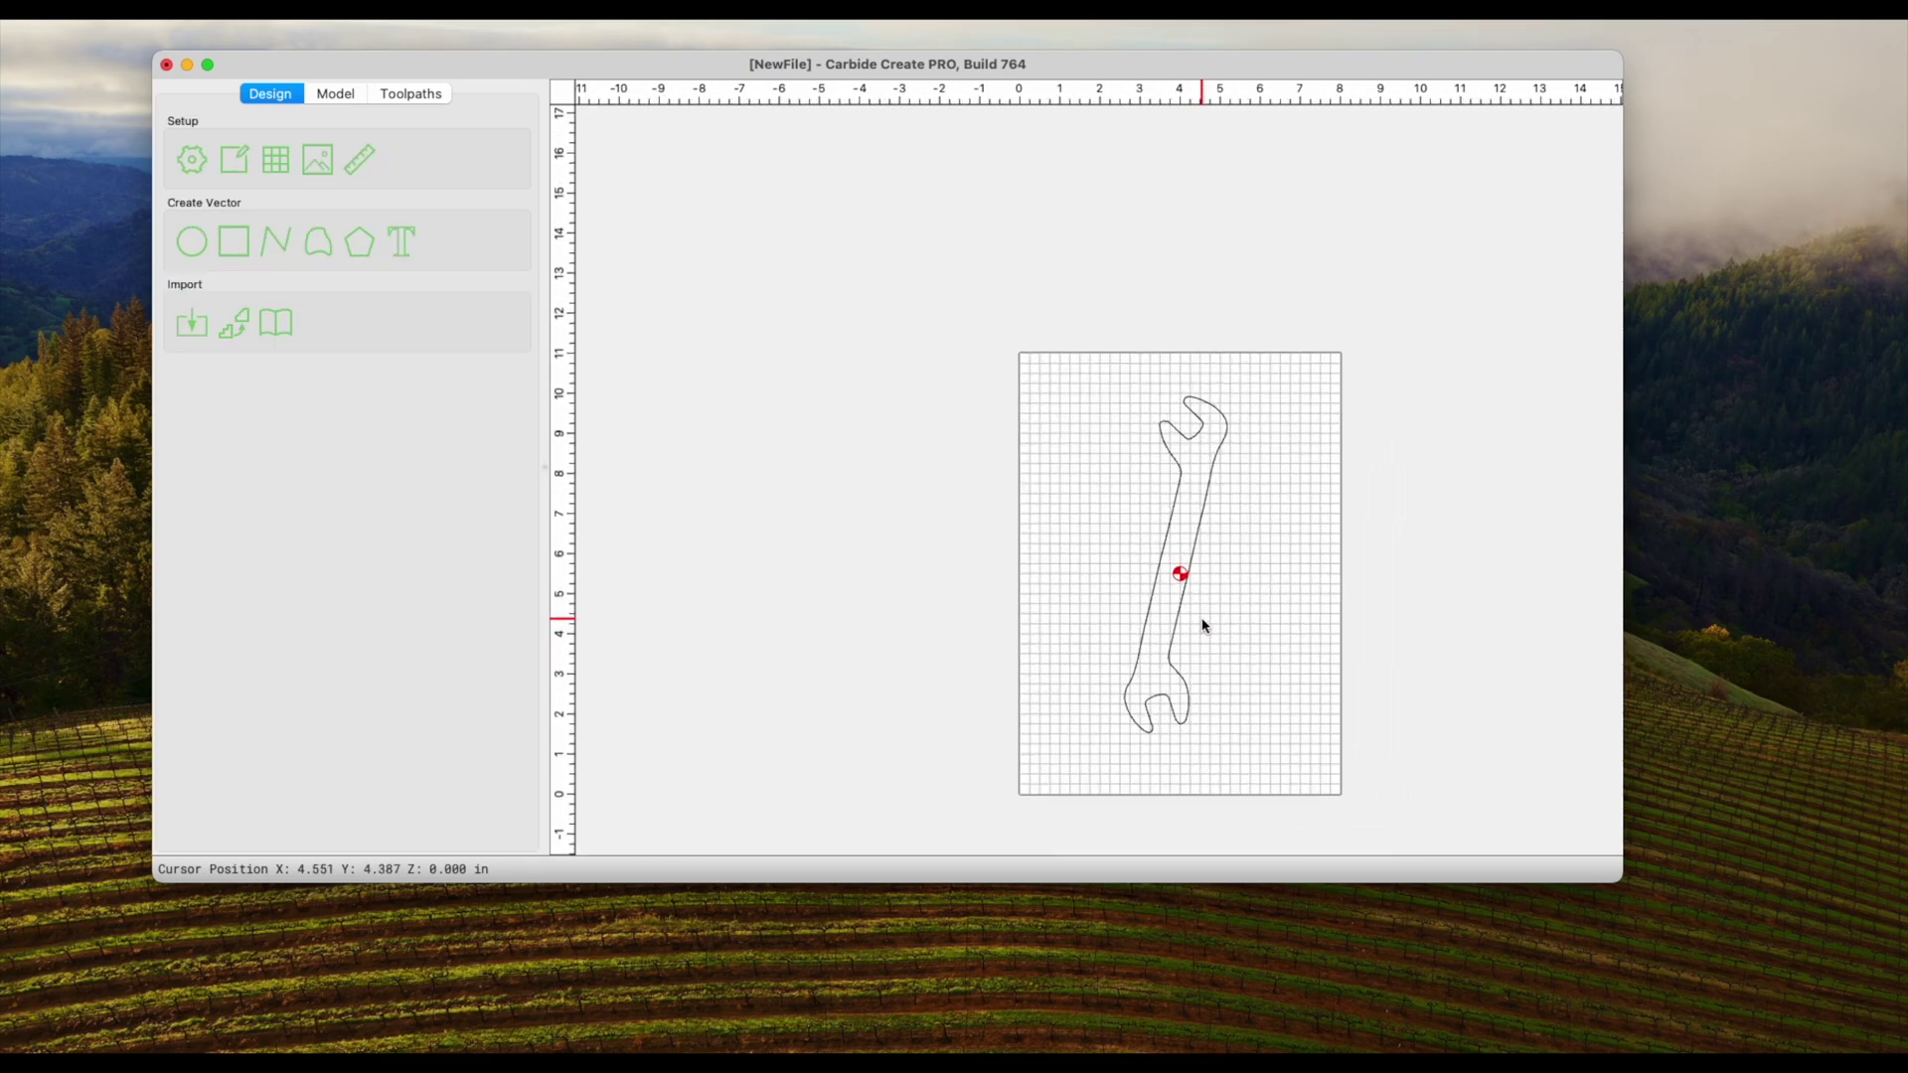
{"action": "scroll", "coordinate": [1194, 637], "scroll_direction": "down", "scroll_amount": 3}
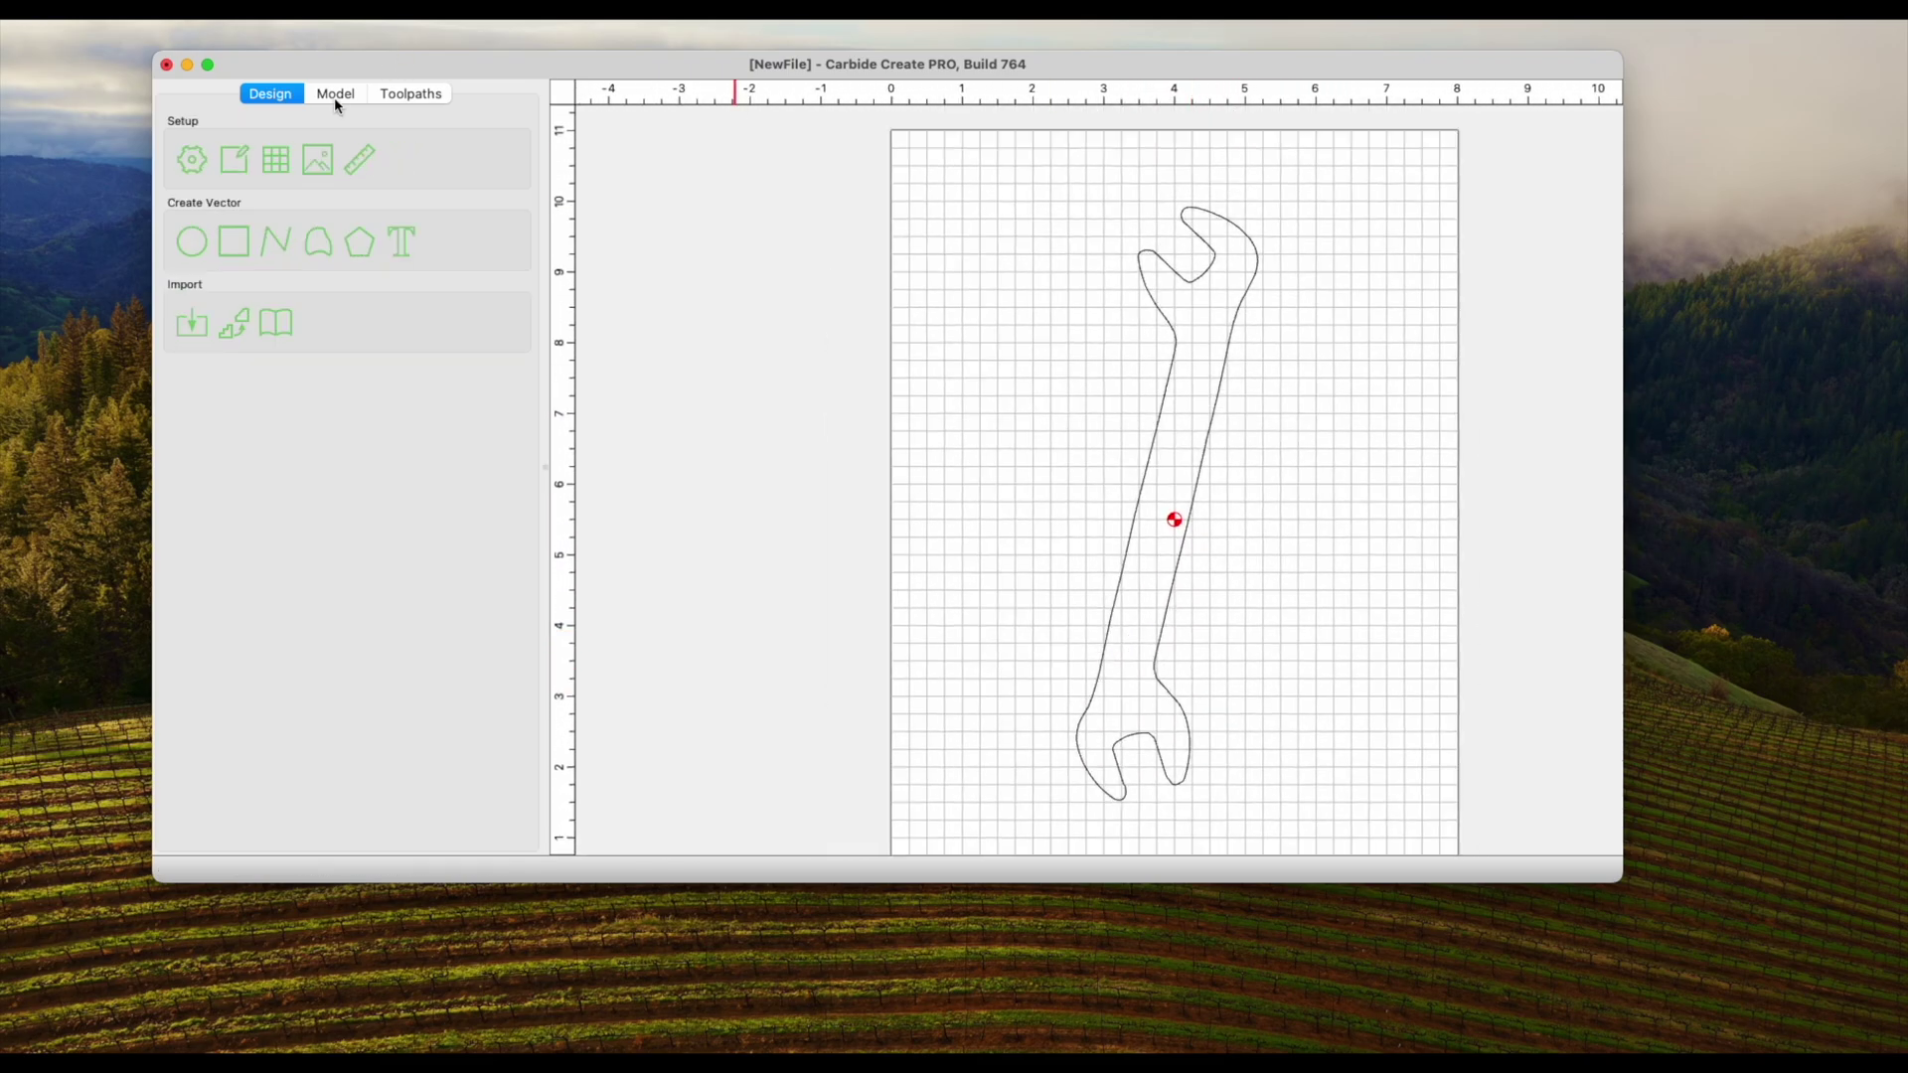
Create a pocket toolpath from the wrench outline with the #102 1/8" end mill and a max depth of 0.300 in.
{"action": "left_click", "coordinate": [392, 92]}
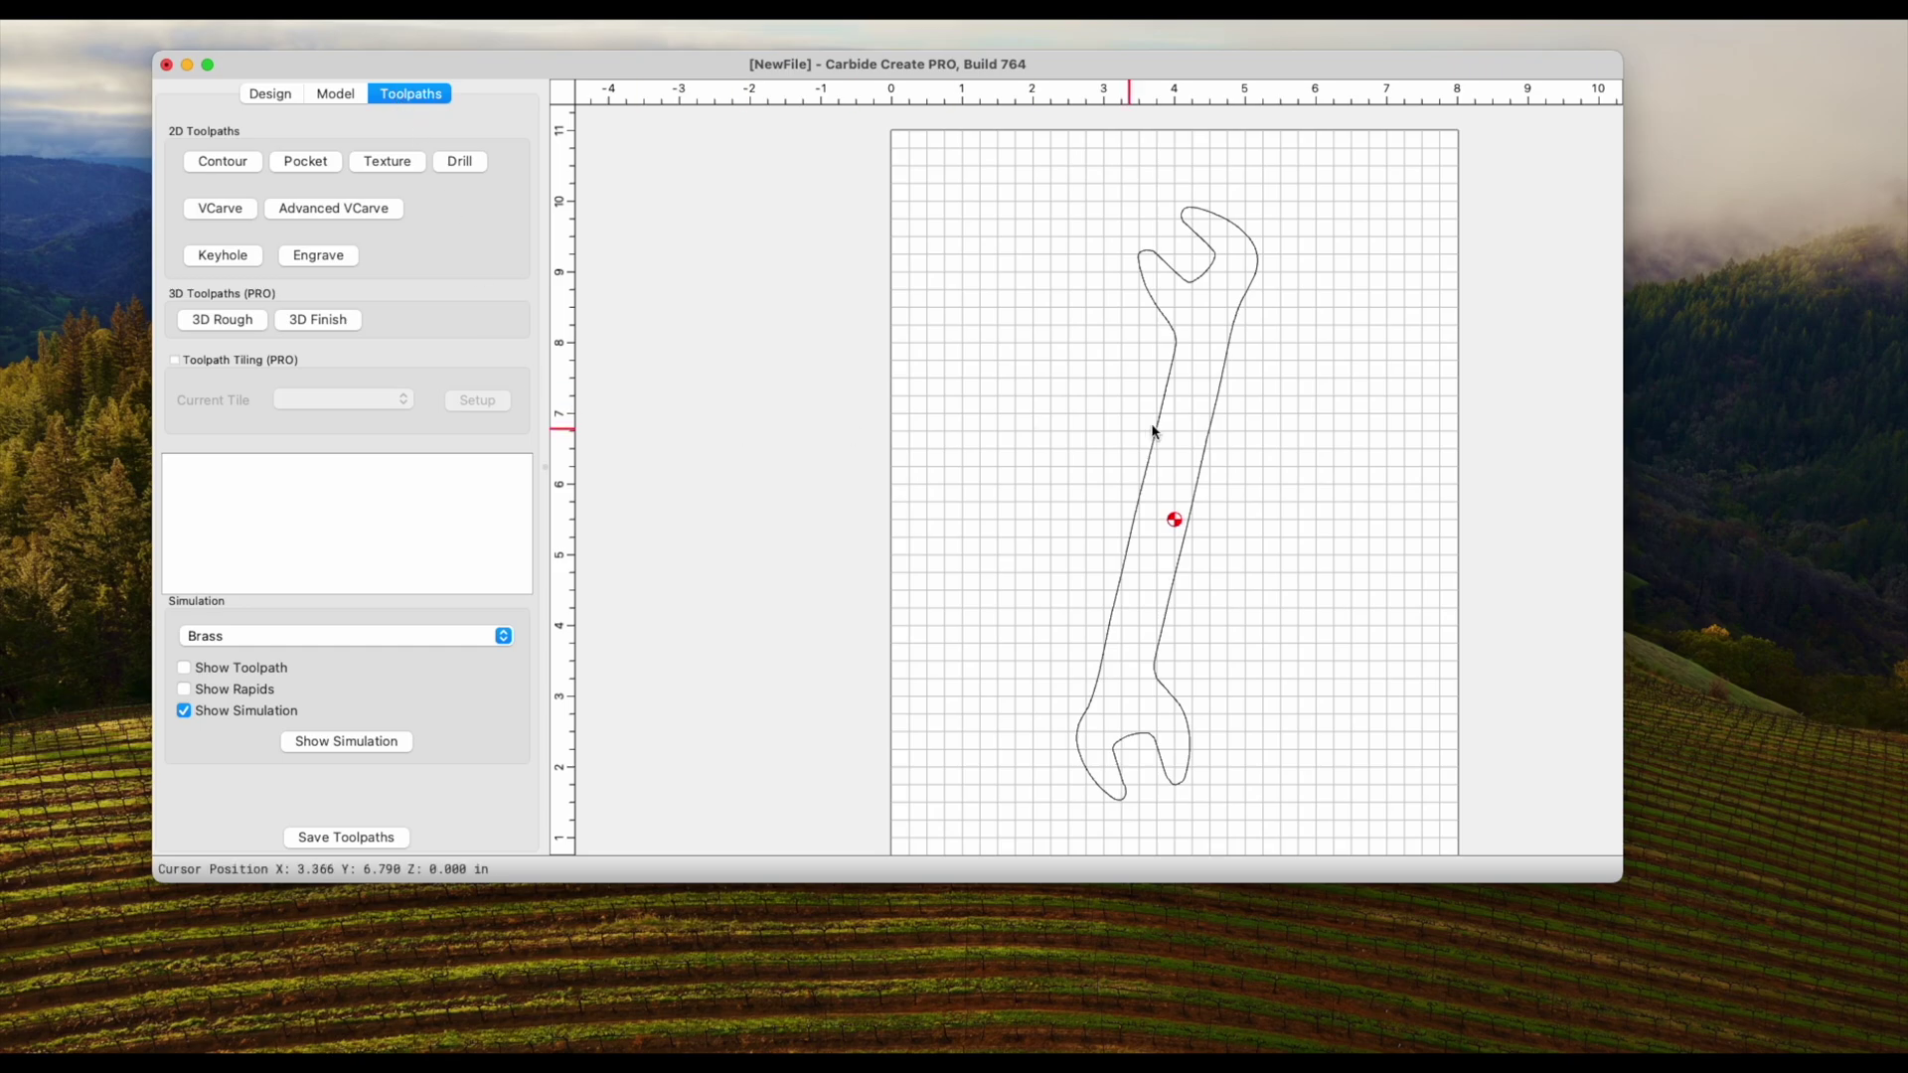
{"action": "left_click_drag", "start_coordinate": [1082, 208], "coordinate": [1363, 806]}
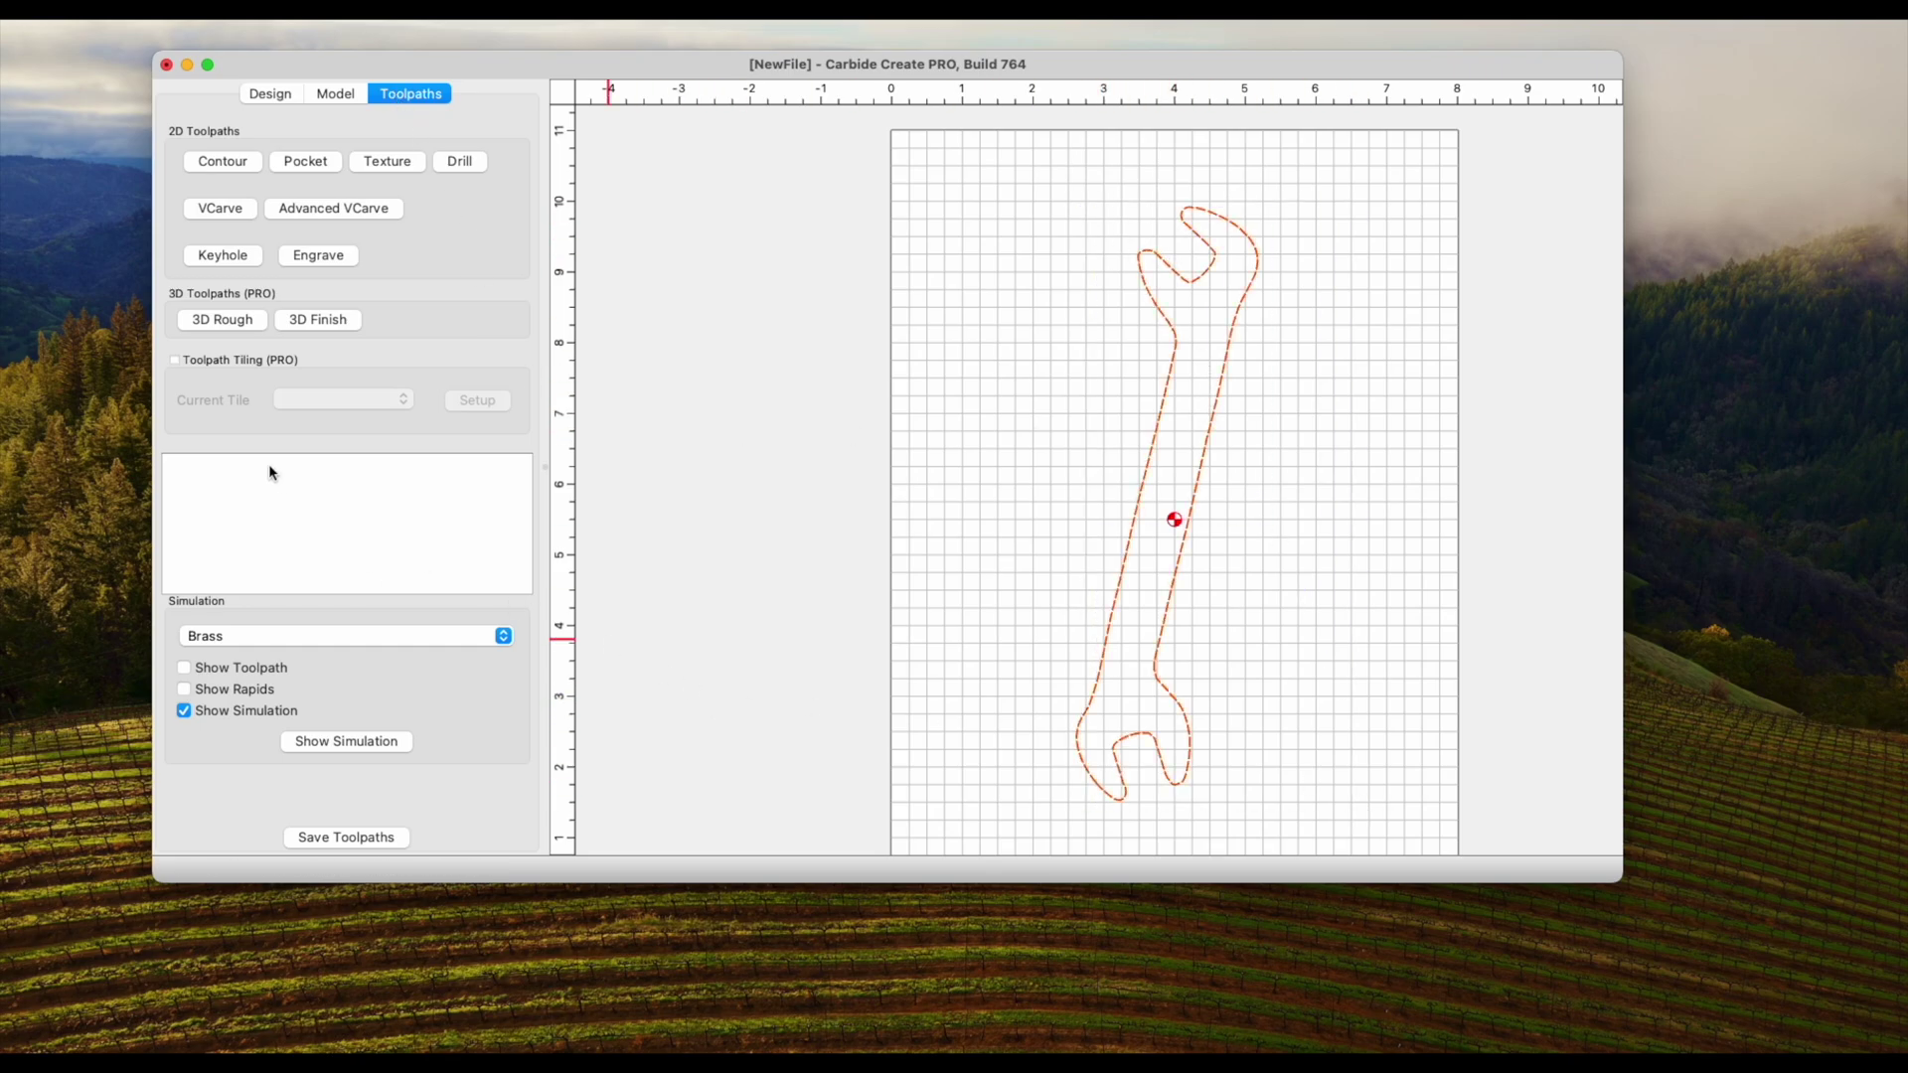
{"action": "left_click", "coordinate": [311, 167]}
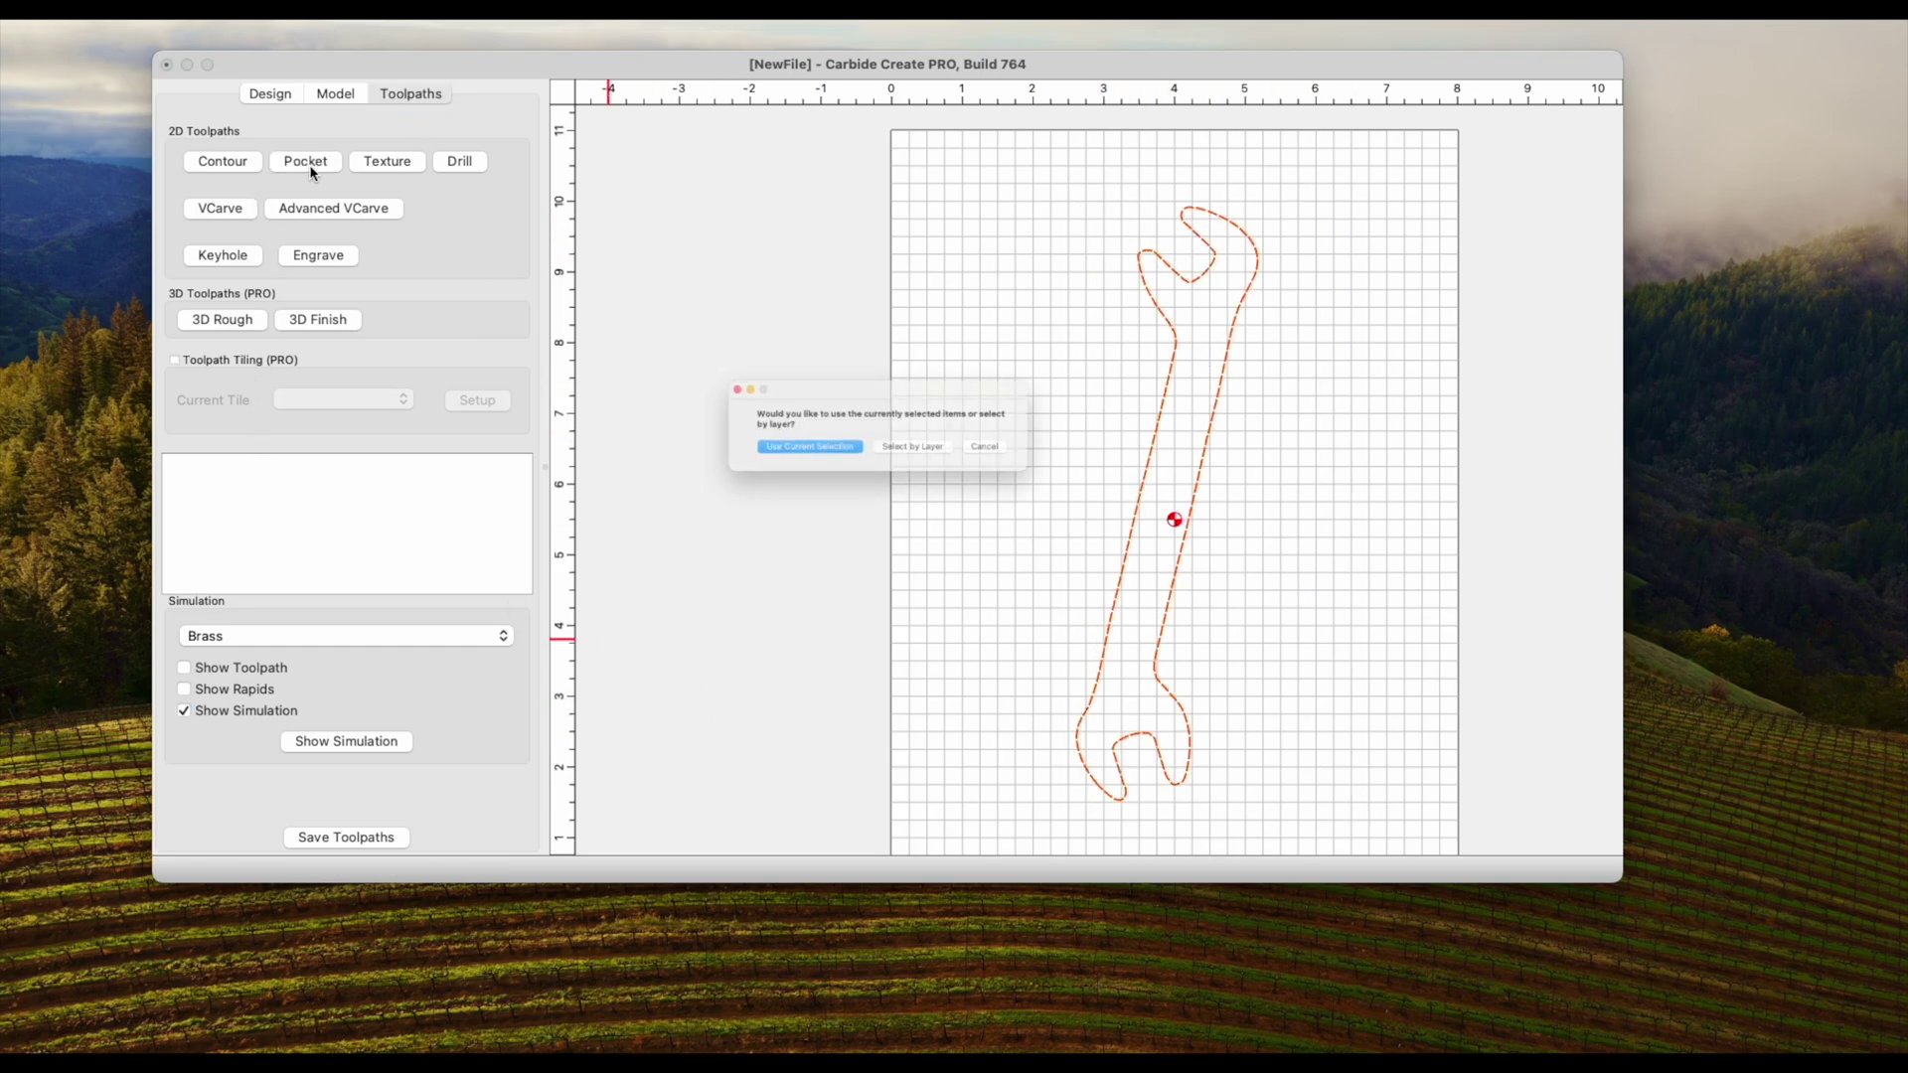
{"action": "left_click", "coordinate": [772, 459]}
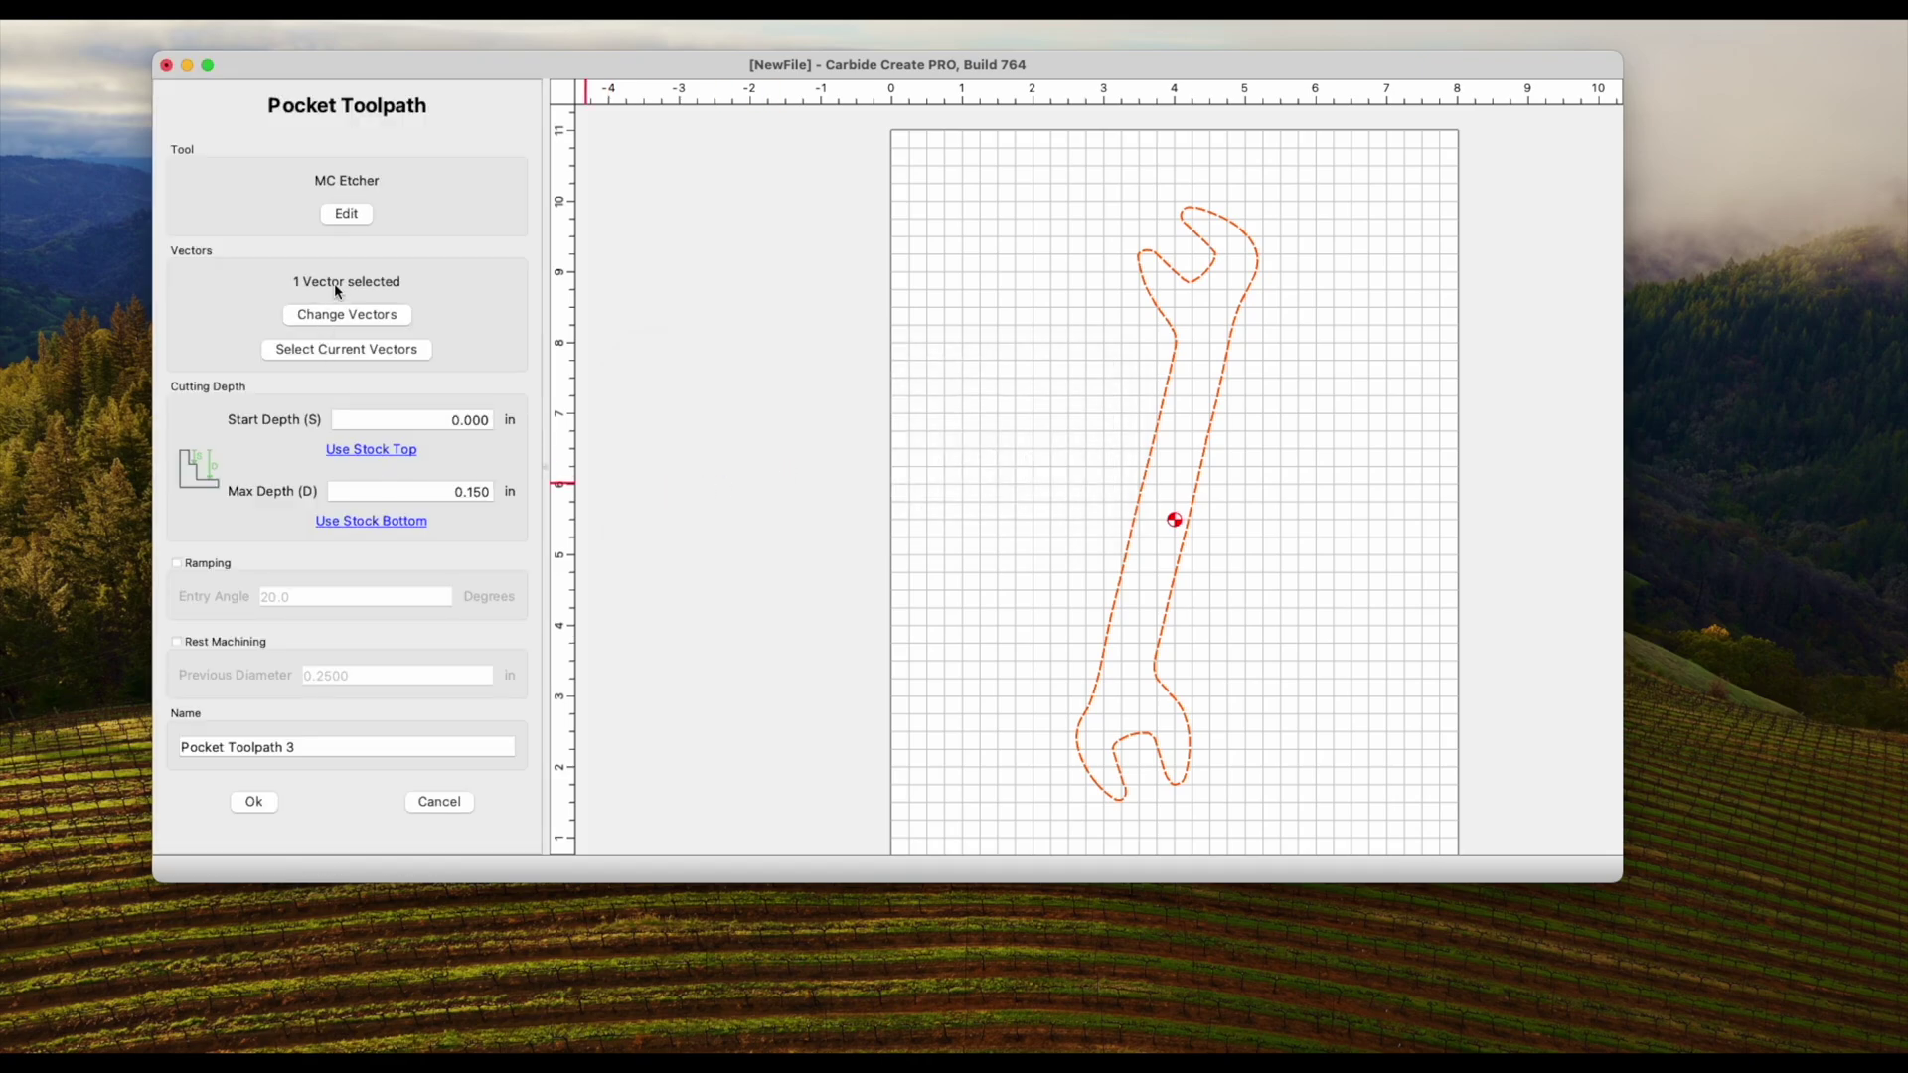
{"action": "left_click", "coordinate": [347, 214]}
{"action": "left_click", "coordinate": [956, 284]}
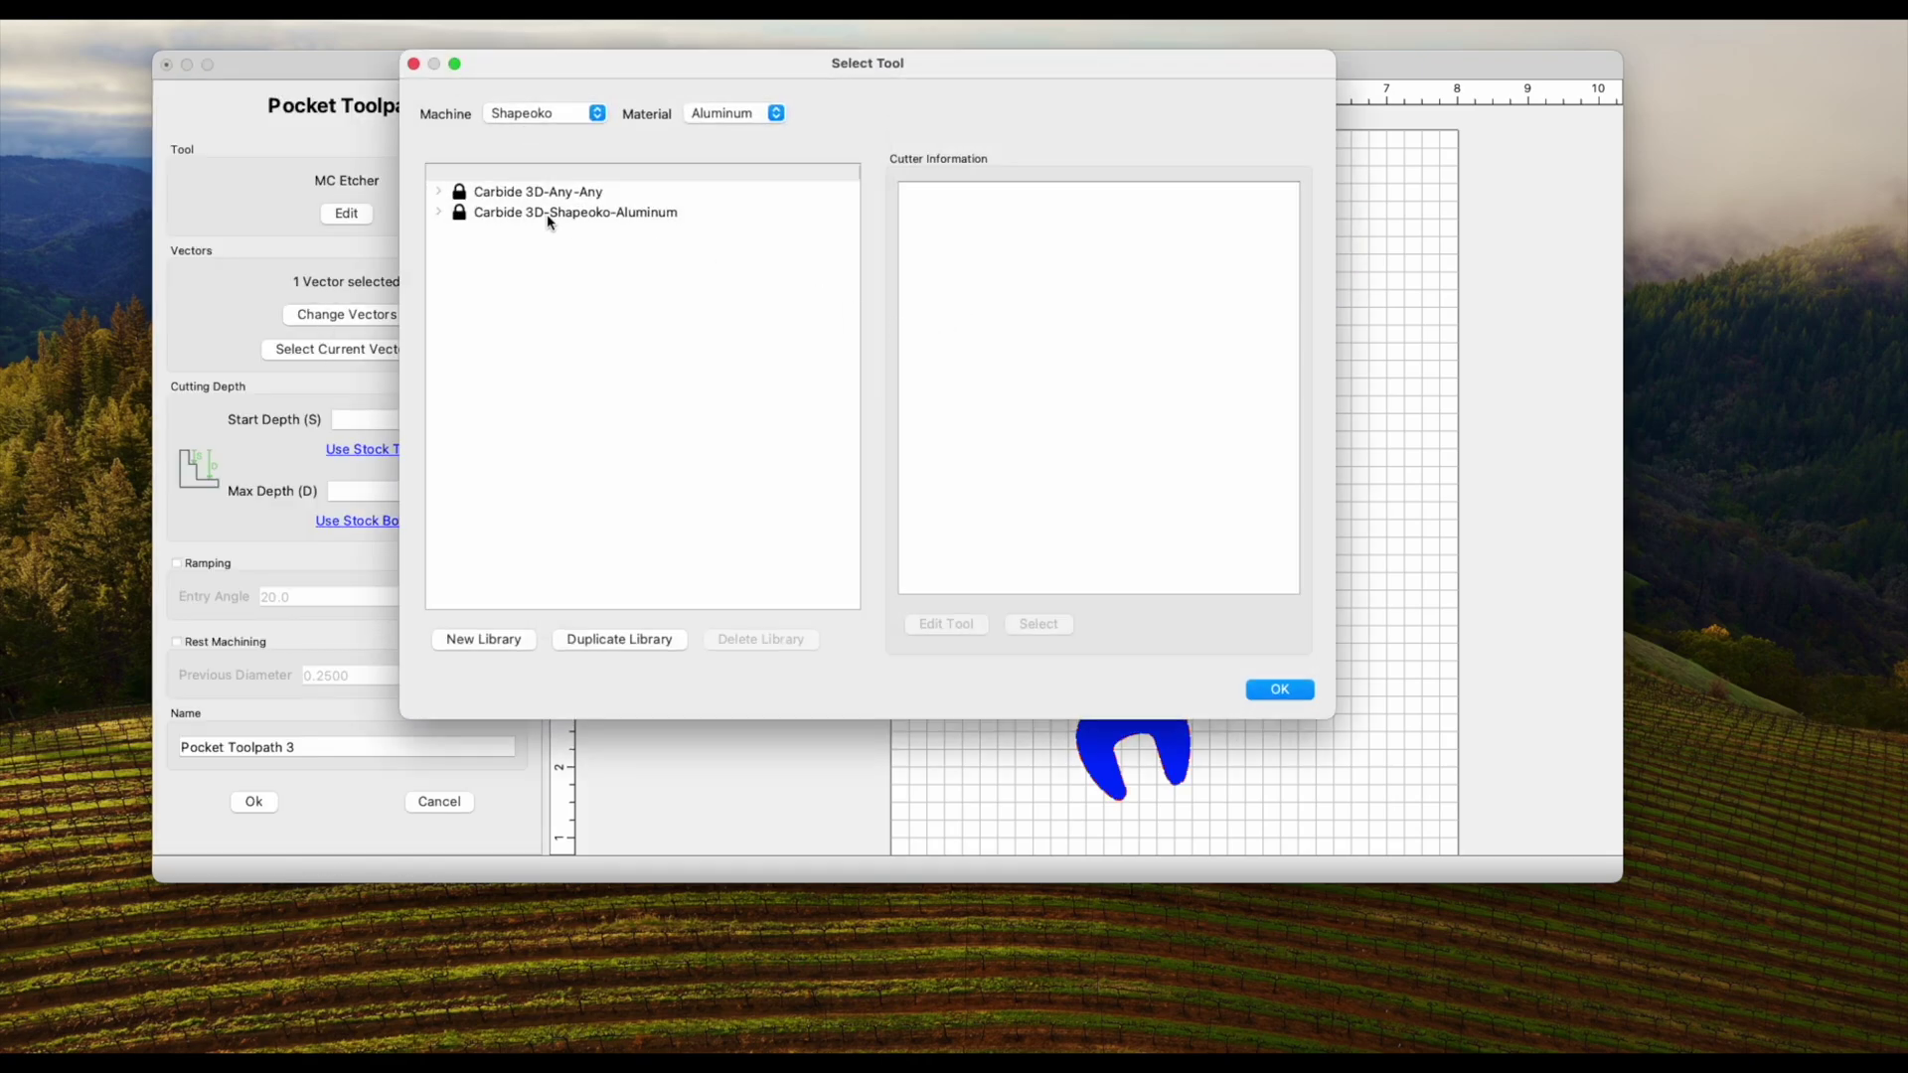
{"action": "left_click", "coordinate": [458, 233]}
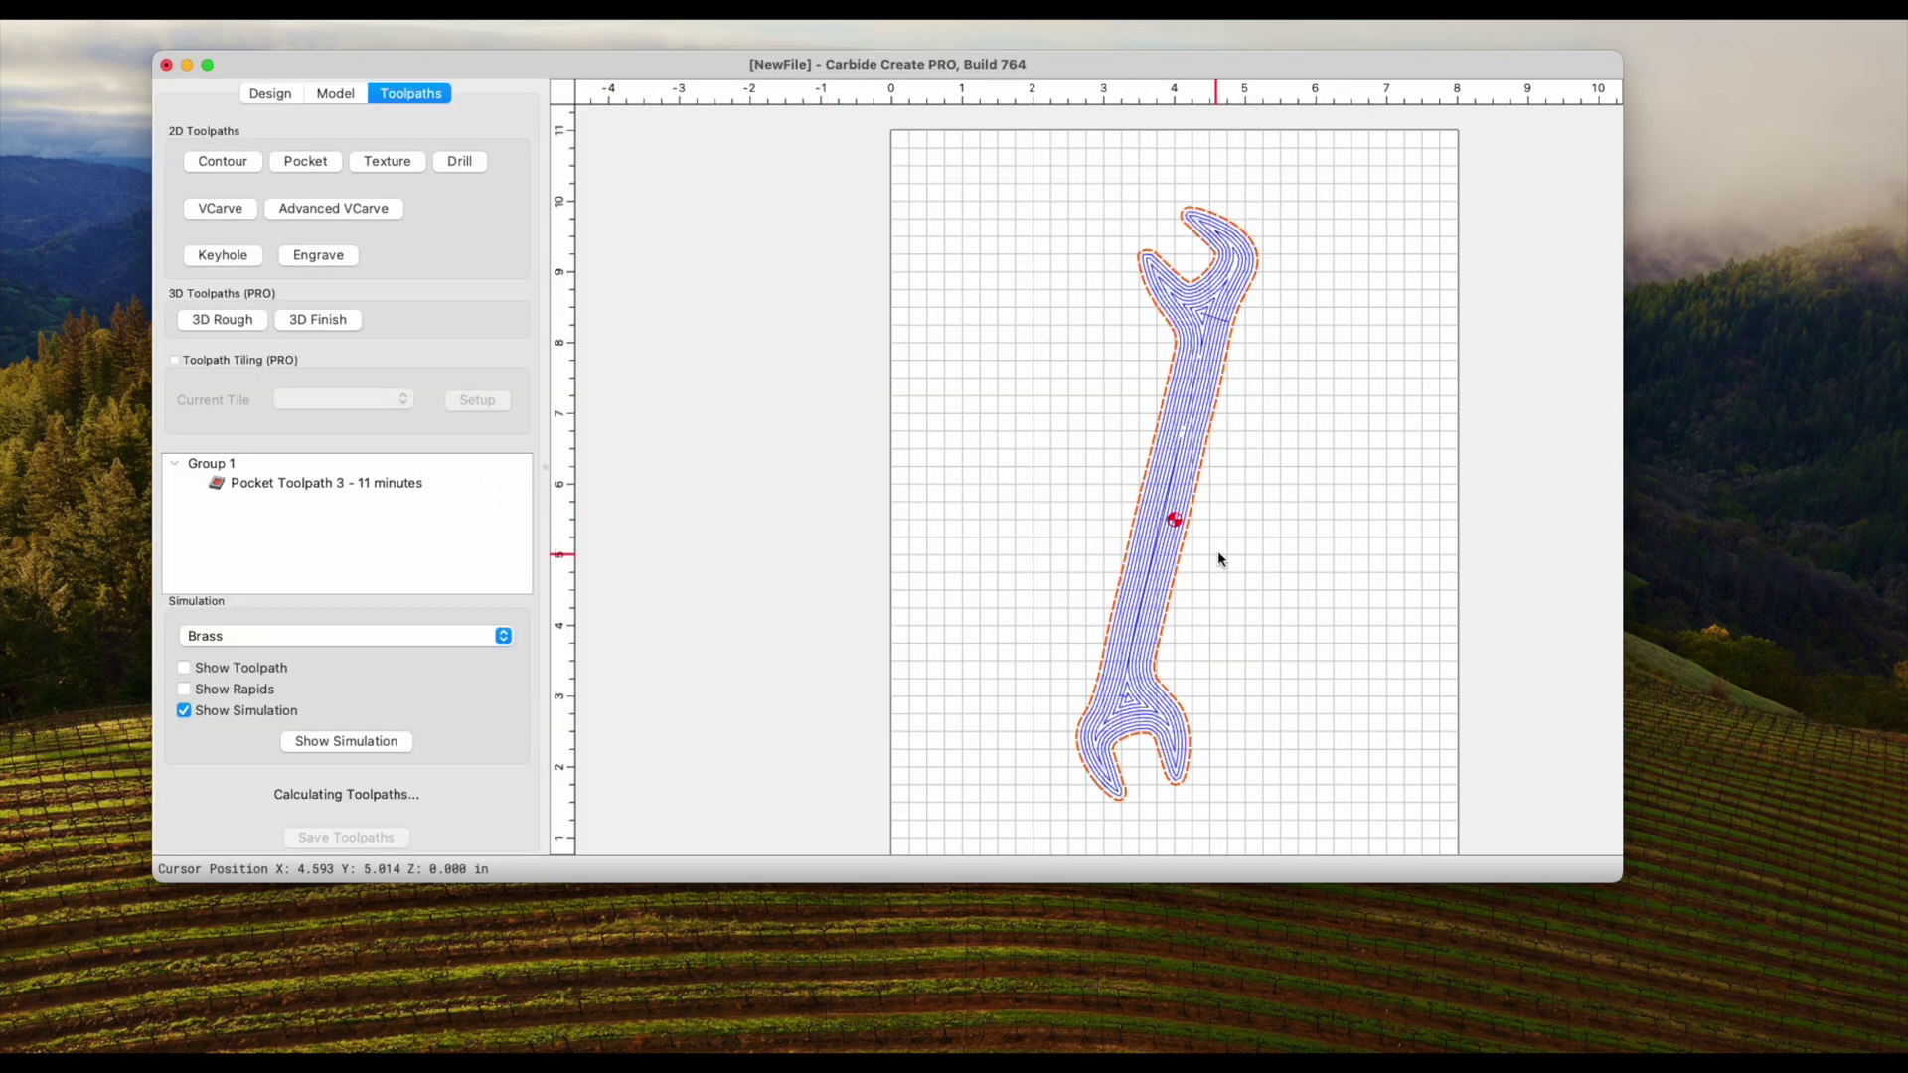
Simulate the wrench pocket with the material set to Pine and inspect it from several angles.
{"action": "scroll", "coordinate": [1249, 632], "scroll_direction": "down", "scroll_amount": 3}
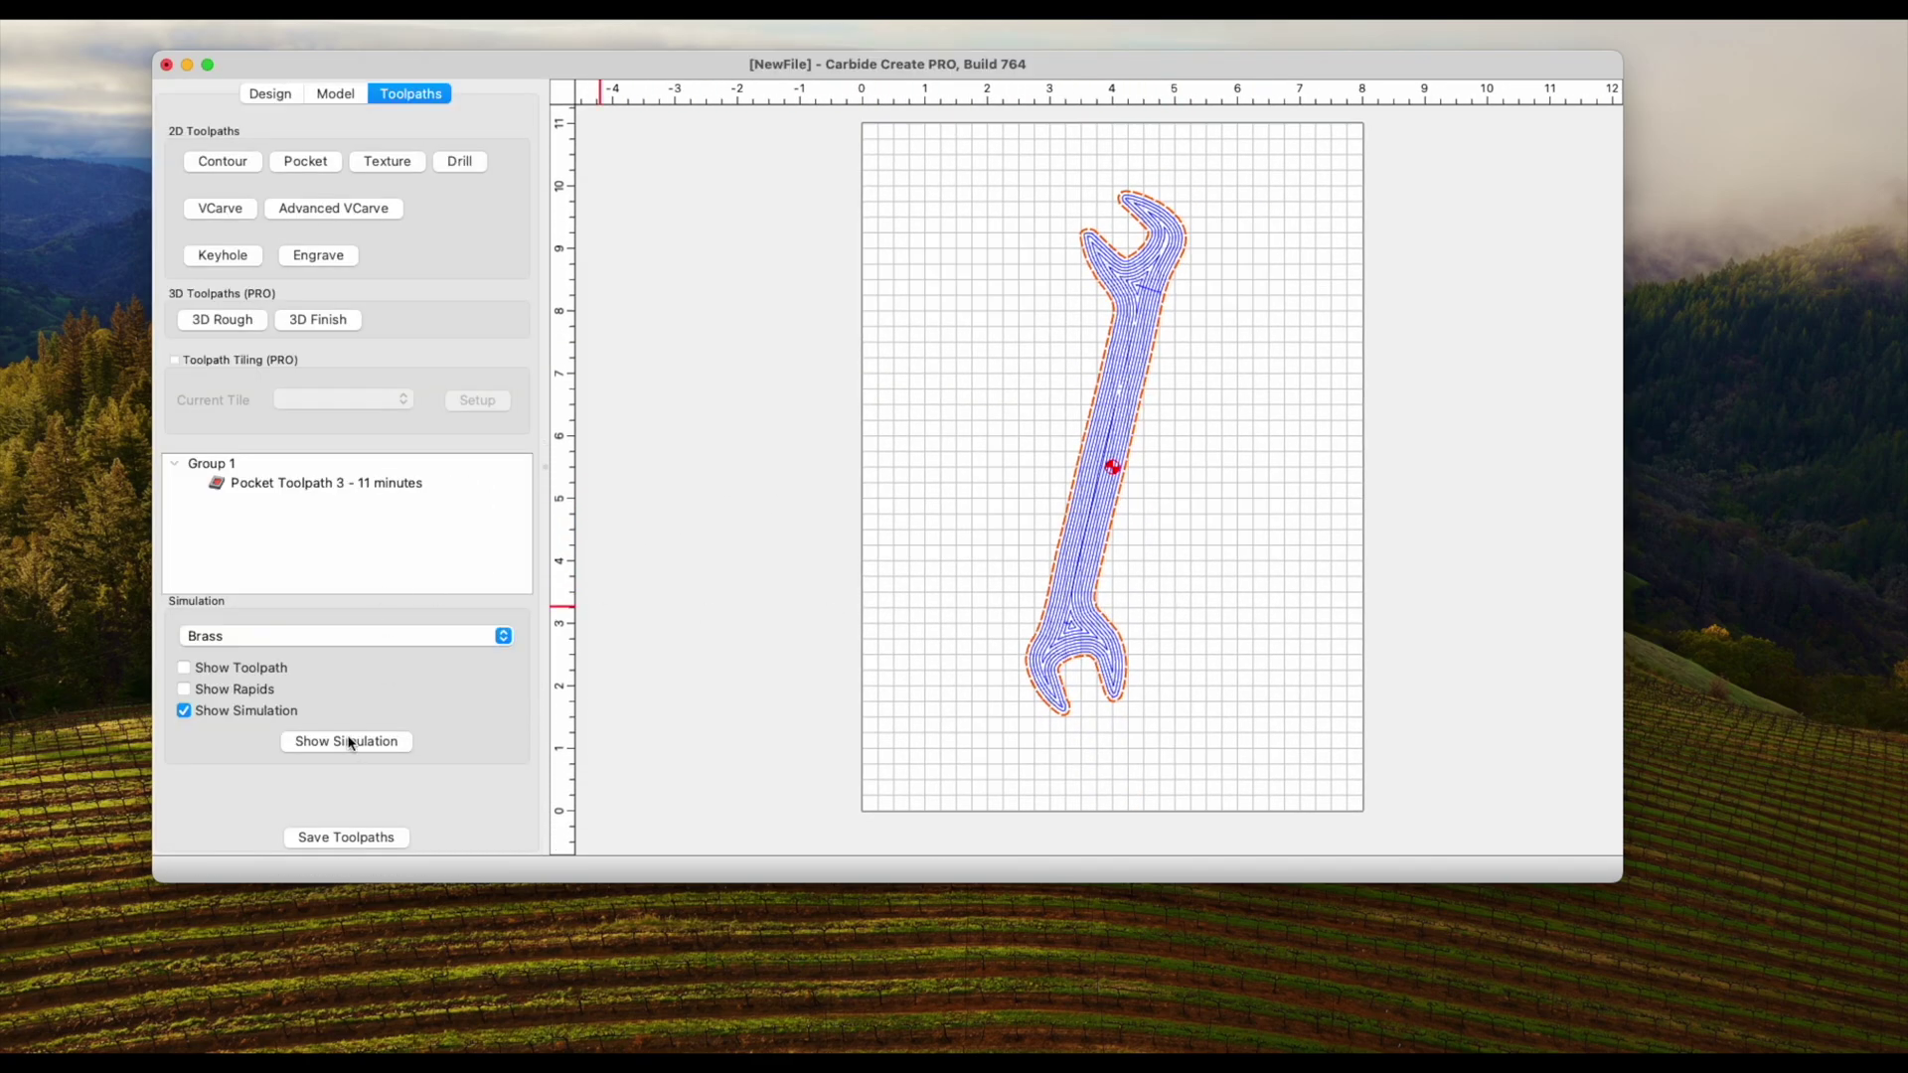
{"action": "left_click", "coordinate": [348, 741]}
{"action": "left_click_drag", "start_coordinate": [1207, 665], "coordinate": [1083, 792]}
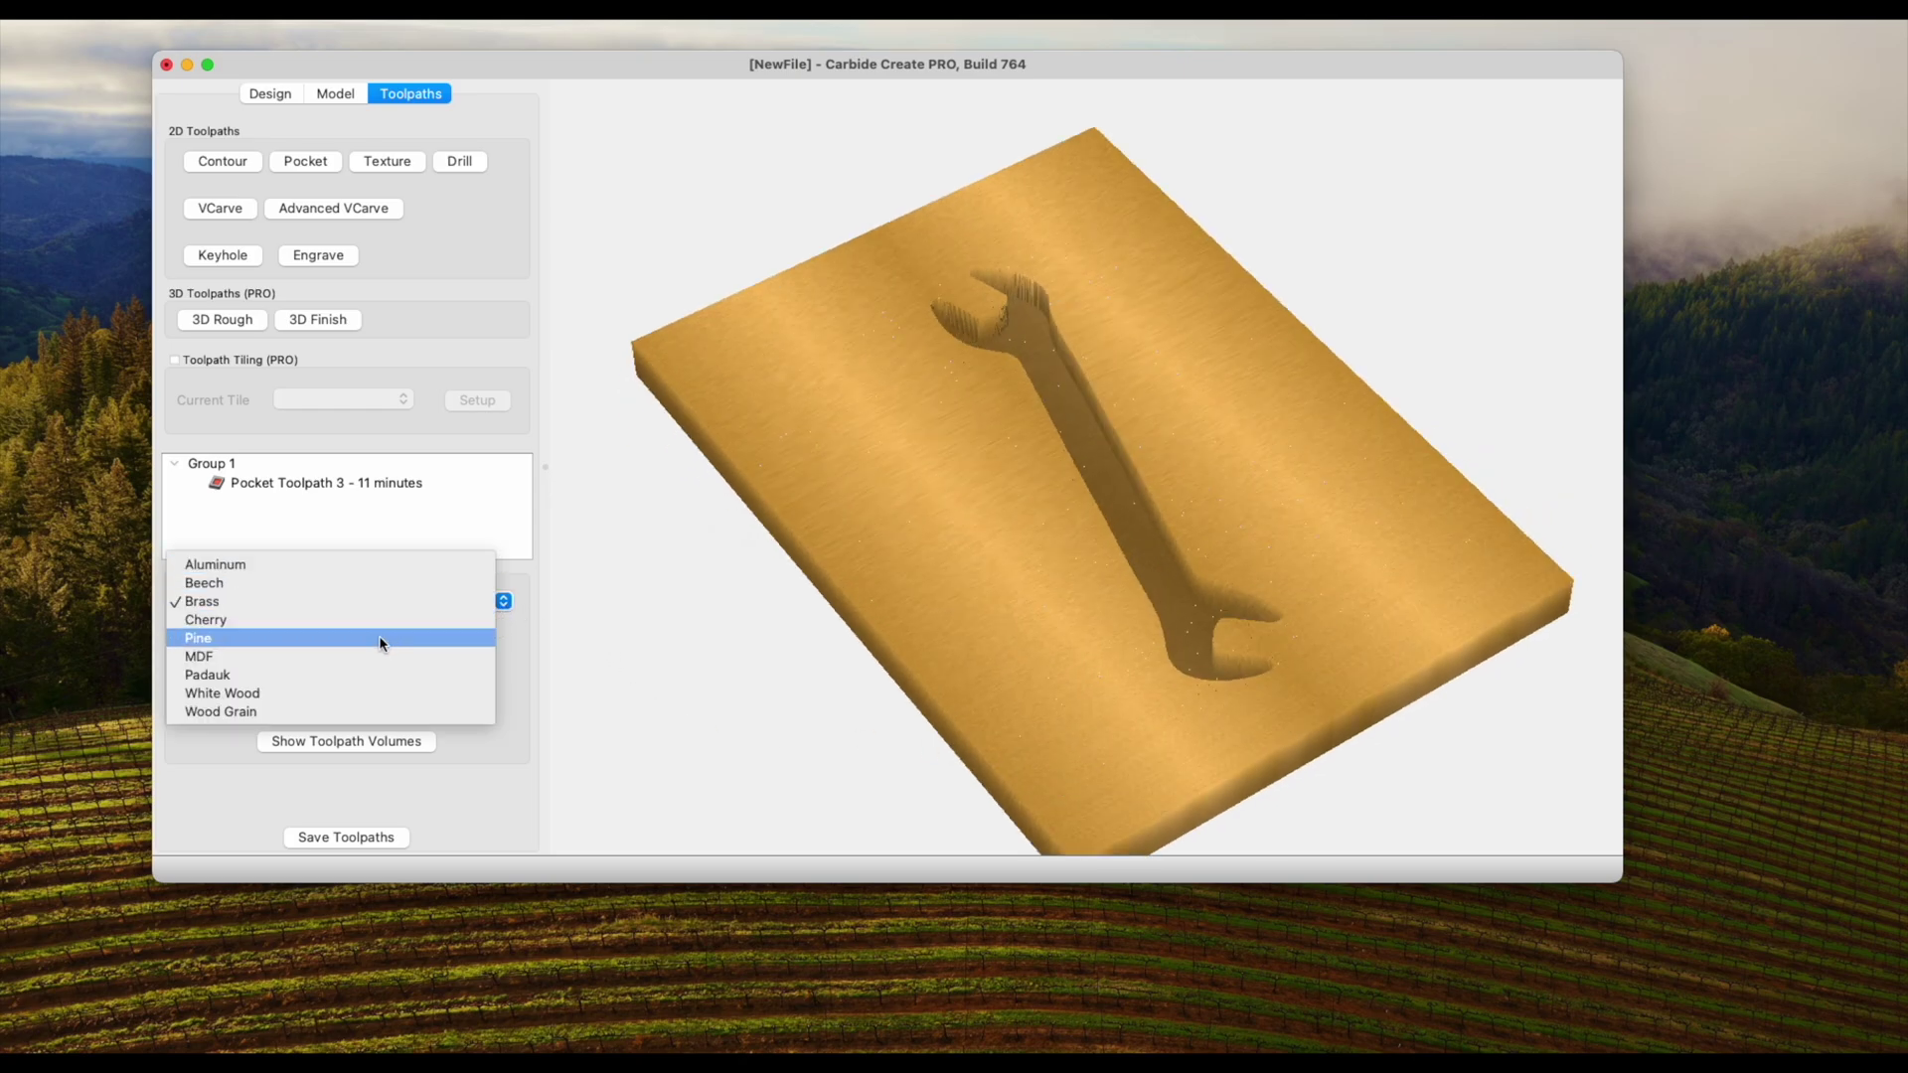
{"action": "left_click", "coordinate": [379, 638]}
{"action": "left_click_drag", "start_coordinate": [1243, 689], "coordinate": [775, 710]}
{"action": "left_click", "coordinate": [503, 601]}
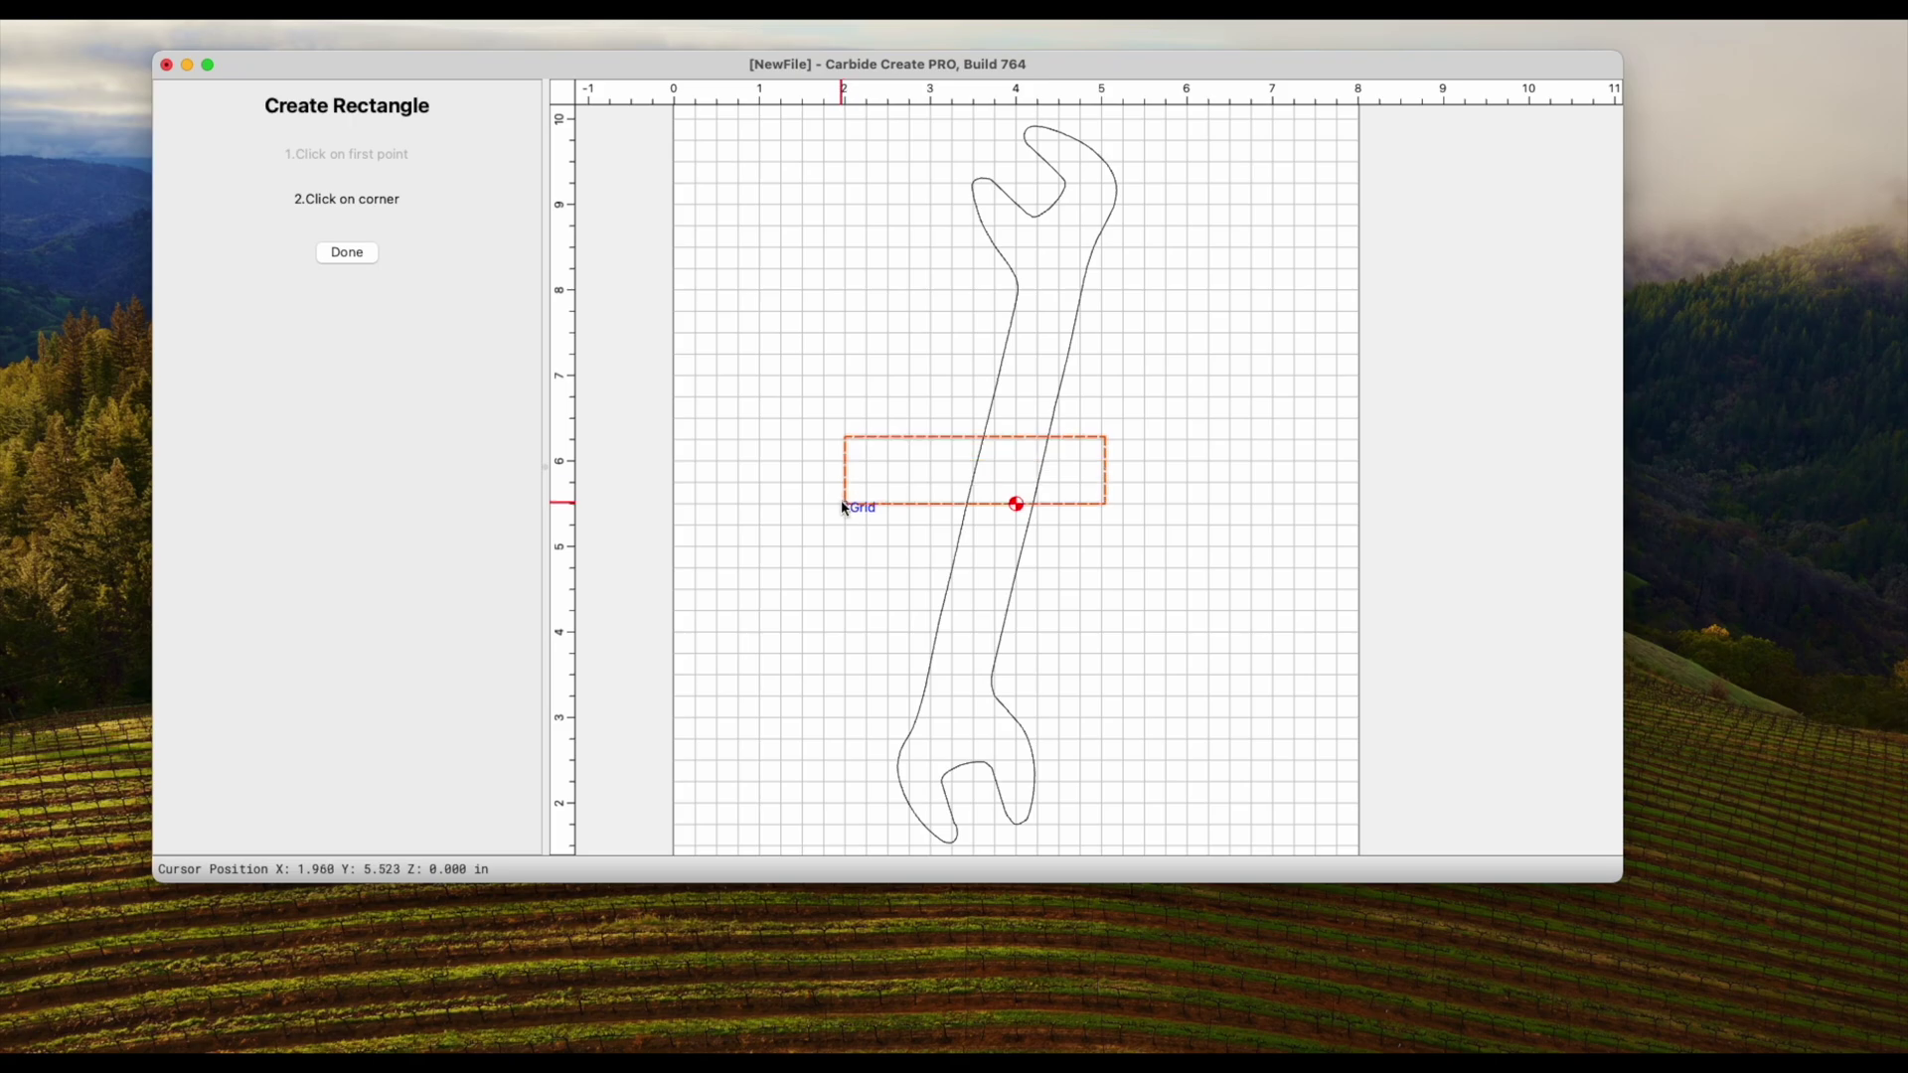
Draw a rectangle about 2.04 by 0.78 in across the middle of the wrench handle and position it over the handle.
{"action": "left_click", "coordinate": [929, 515]}
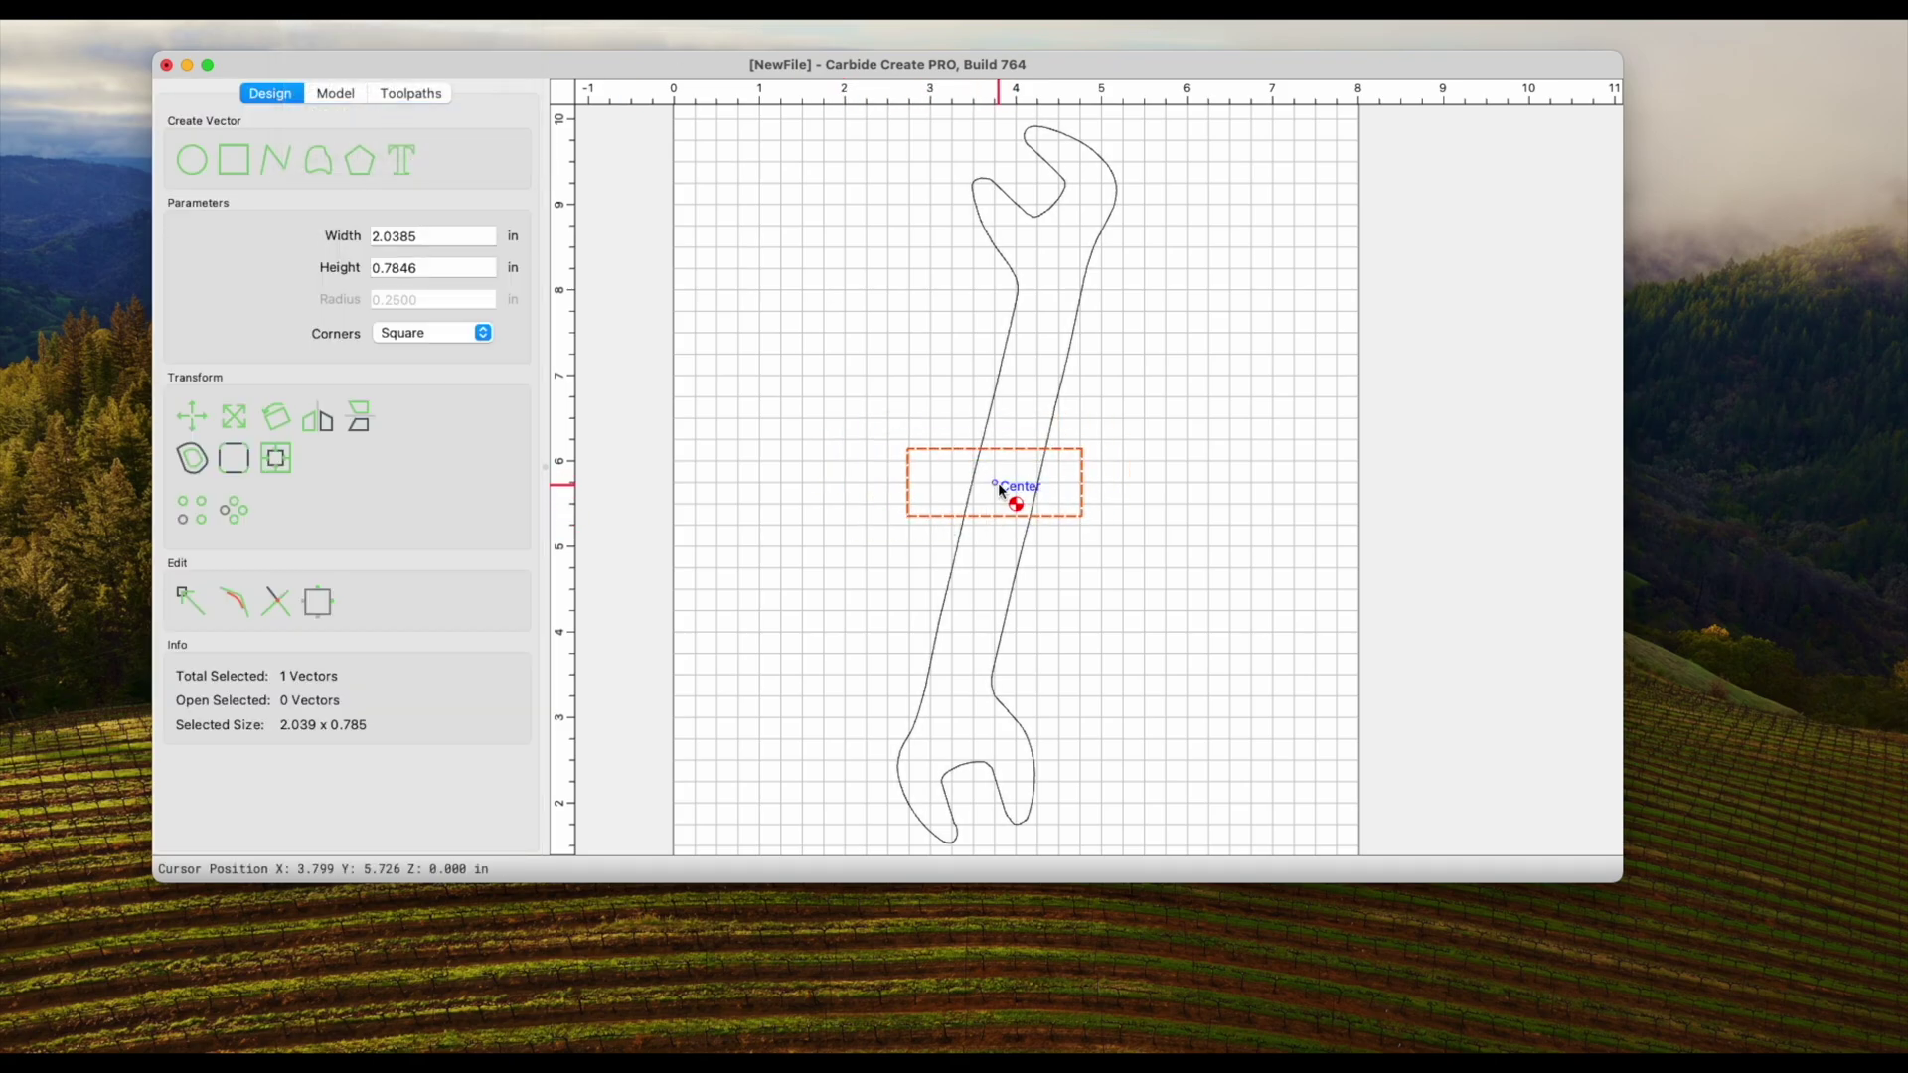
{"action": "scroll", "coordinate": [1004, 492], "scroll_direction": "up", "scroll_amount": 5}
{"action": "scroll", "coordinate": [1028, 522], "scroll_direction": "down", "scroll_amount": 3}
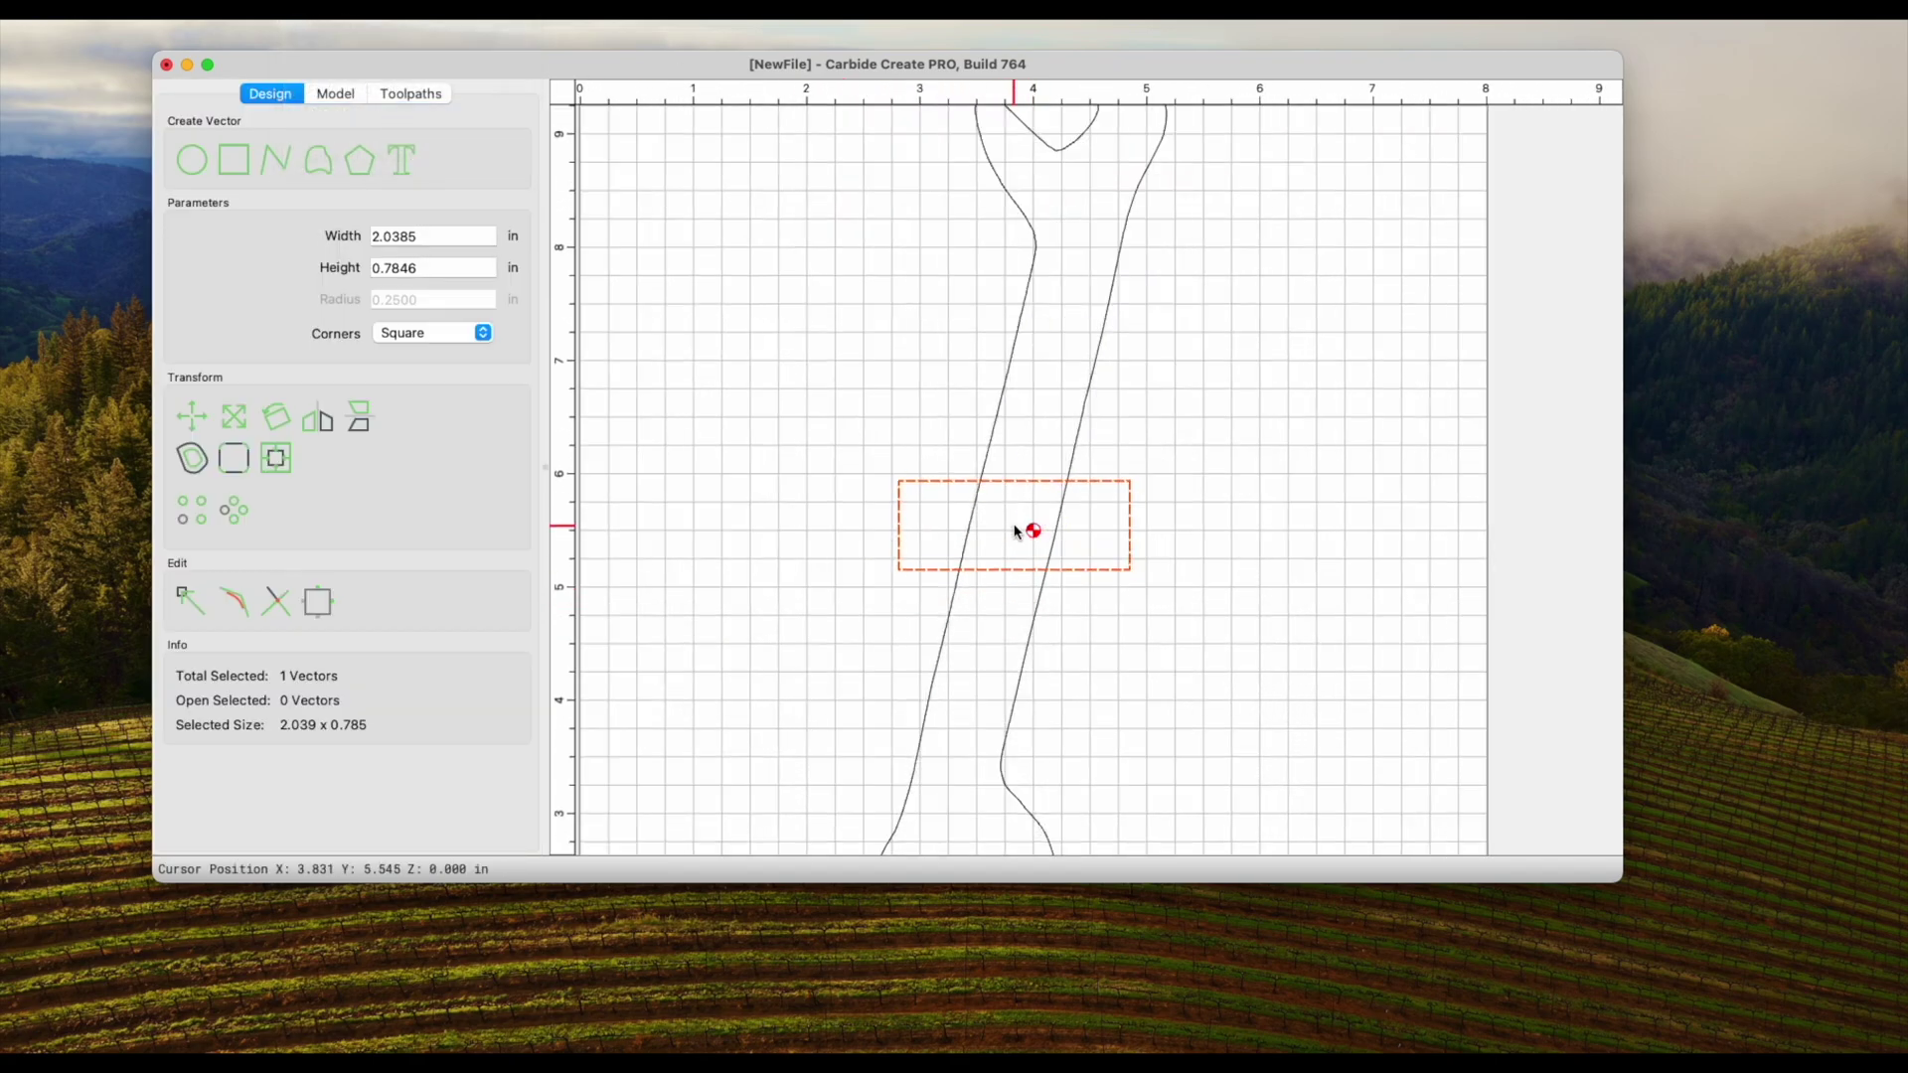
Try different corner styles, including Dogbone, on the rectangle across the handle.
{"action": "left_click", "coordinate": [233, 457]}
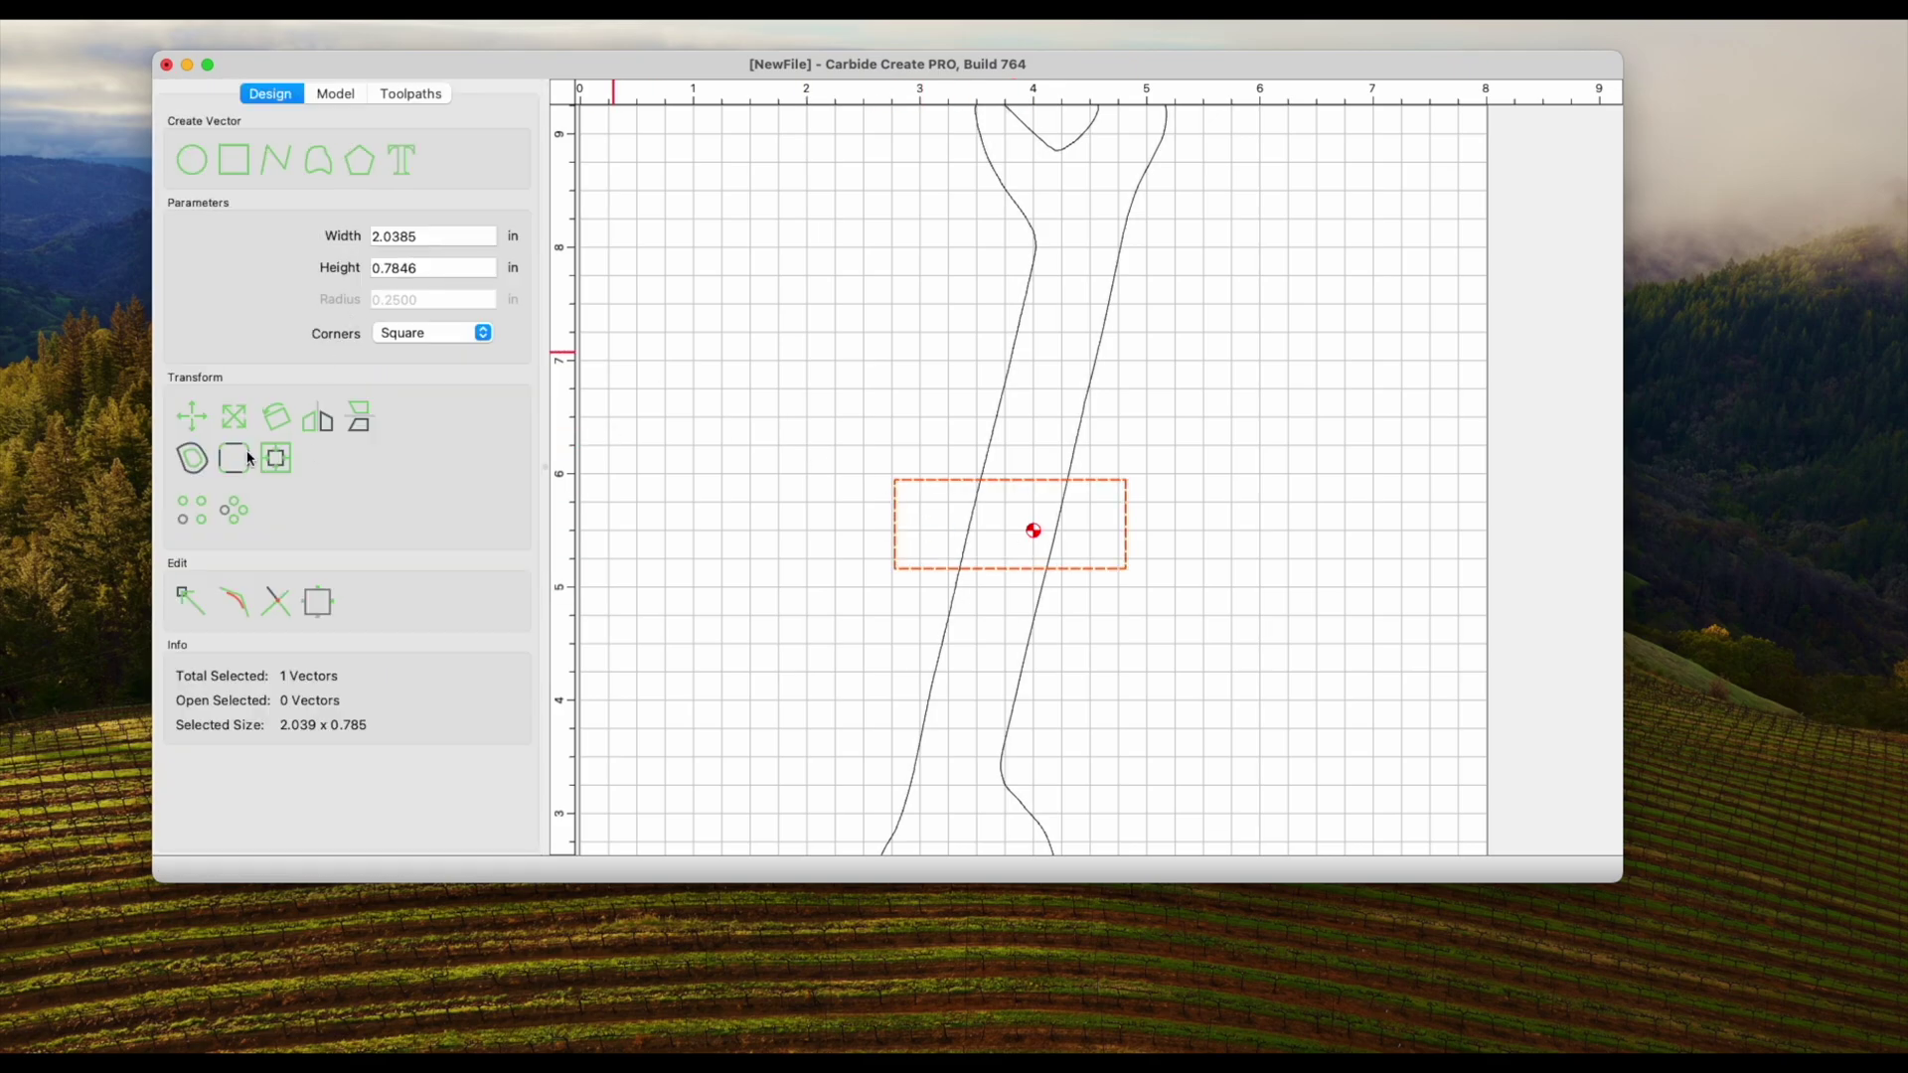
{"action": "left_click", "coordinate": [233, 458]}
{"action": "left_click", "coordinate": [389, 310]}
{"action": "left_click", "coordinate": [467, 336]}
{"action": "left_click", "coordinate": [447, 352]}
{"action": "left_click", "coordinate": [462, 336]}
{"action": "left_click", "coordinate": [461, 350]}
{"action": "left_click", "coordinate": [462, 336]}
{"action": "left_click", "coordinate": [460, 352]}
{"action": "left_click_drag", "start_coordinate": [481, 336], "coordinate": [457, 370]}
{"action": "left_click", "coordinate": [458, 333]}
{"action": "left_click", "coordinate": [449, 314]}
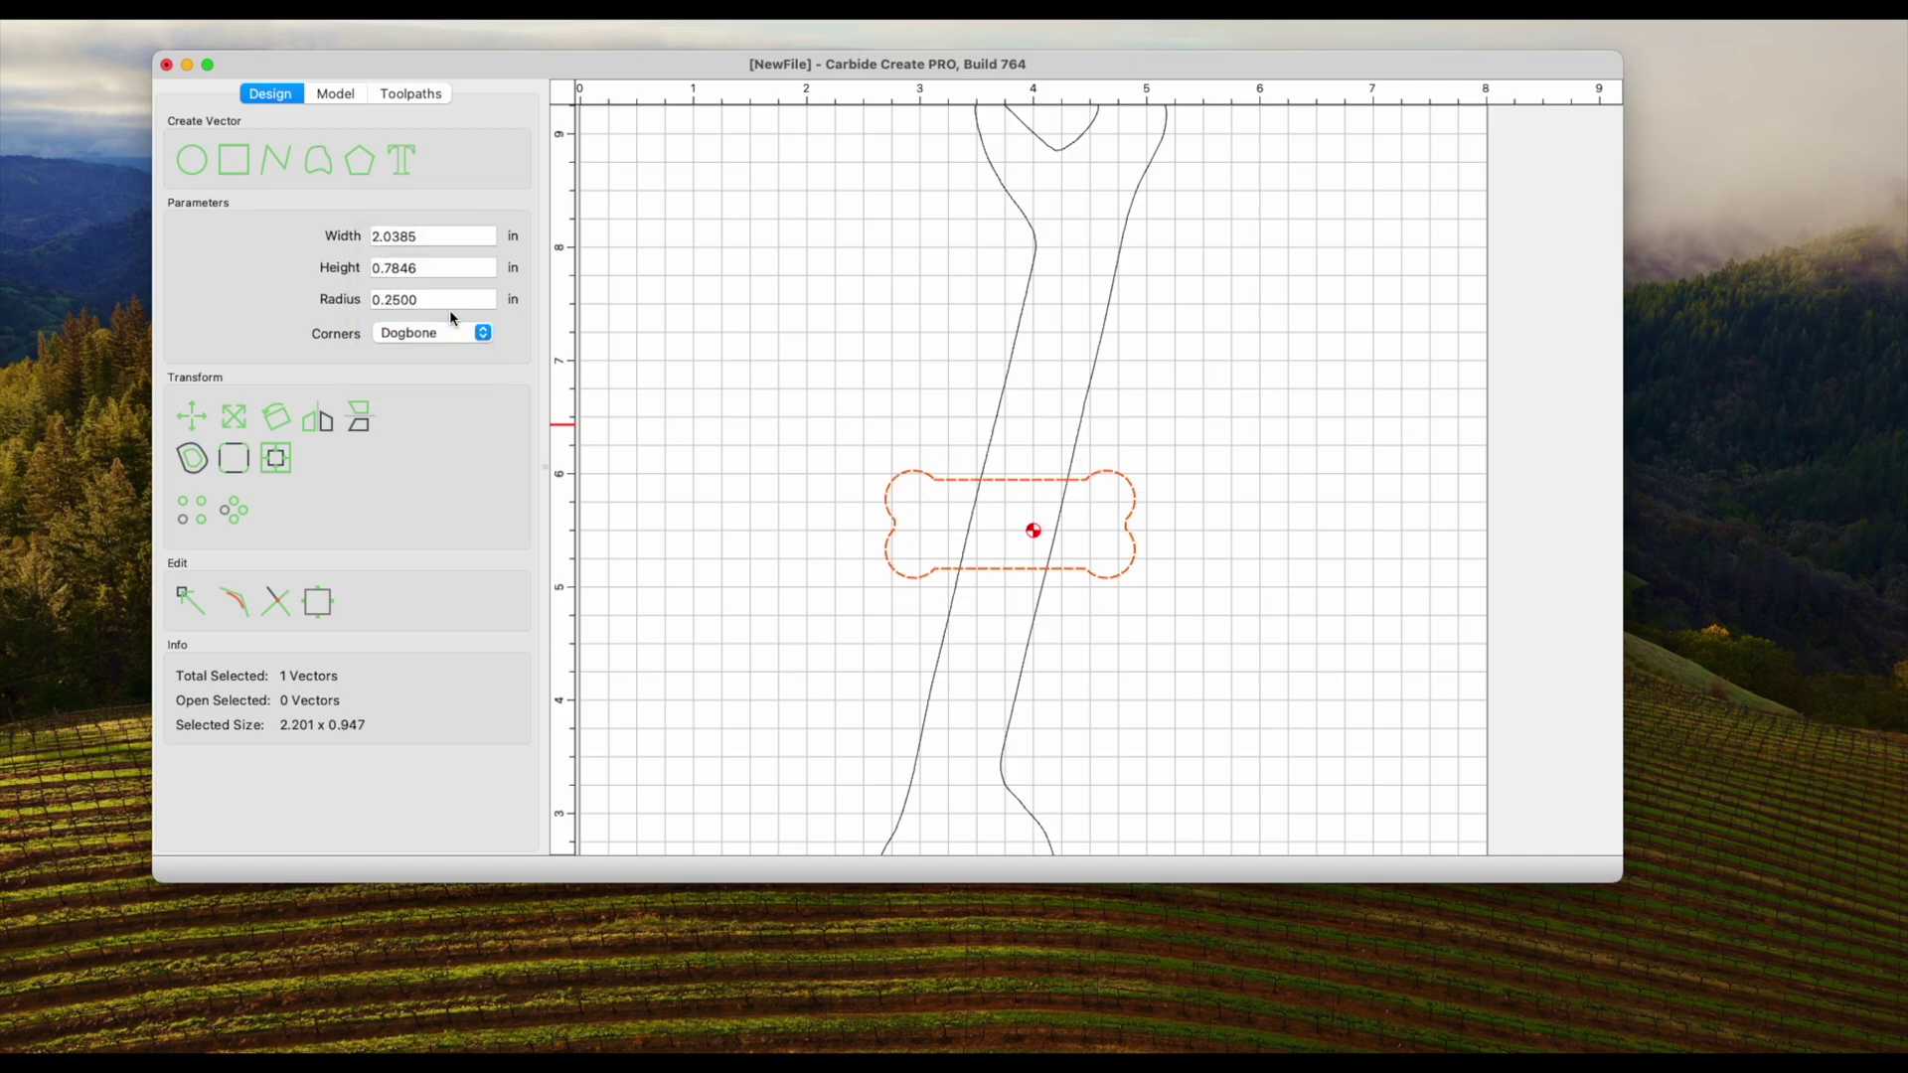
Set the rectangle's corners to Fillet with a radius of 0.2500 in.
{"action": "left_click", "coordinate": [441, 279]}
{"action": "left_click", "coordinate": [636, 427]}
{"action": "left_click", "coordinate": [1120, 532]}
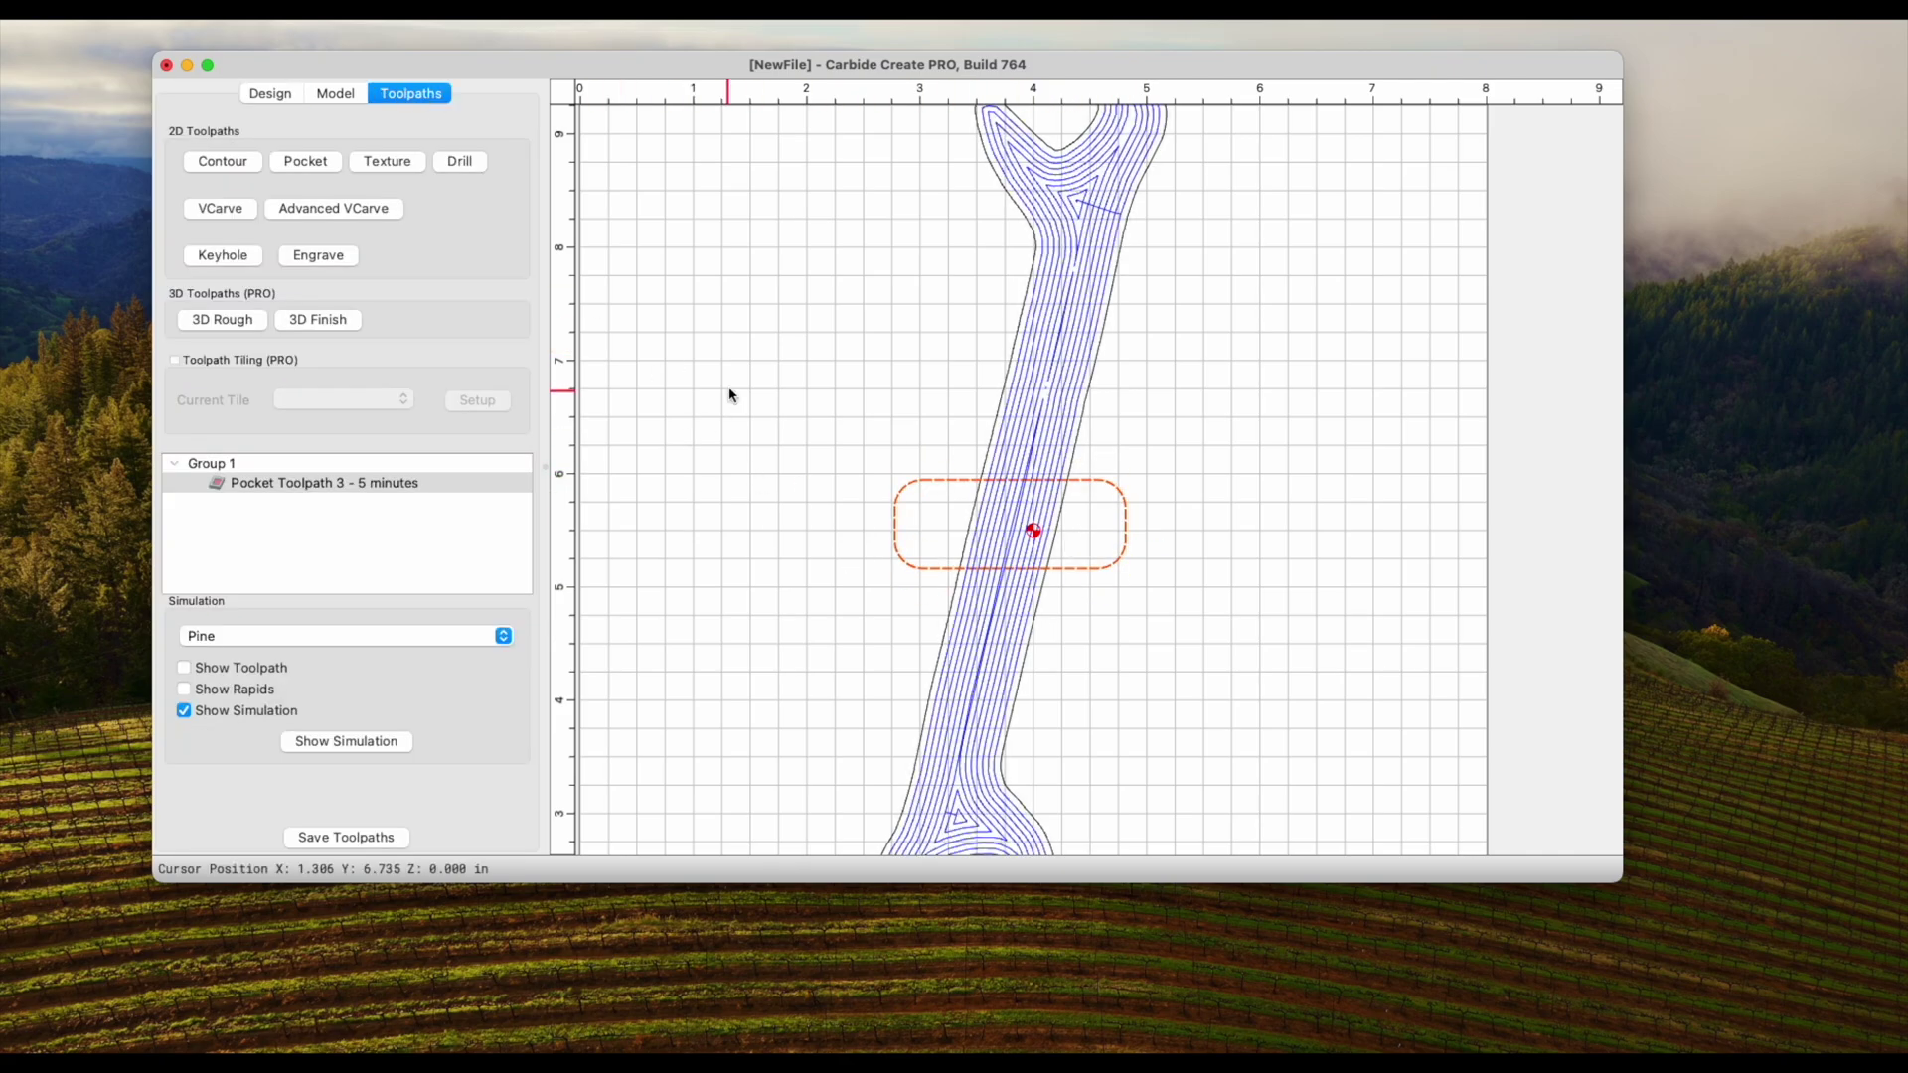
Change the existing pocket toolpath's vectors to include both the wrench outline and the rounded rectangle.
{"action": "double_click", "coordinate": [324, 483]}
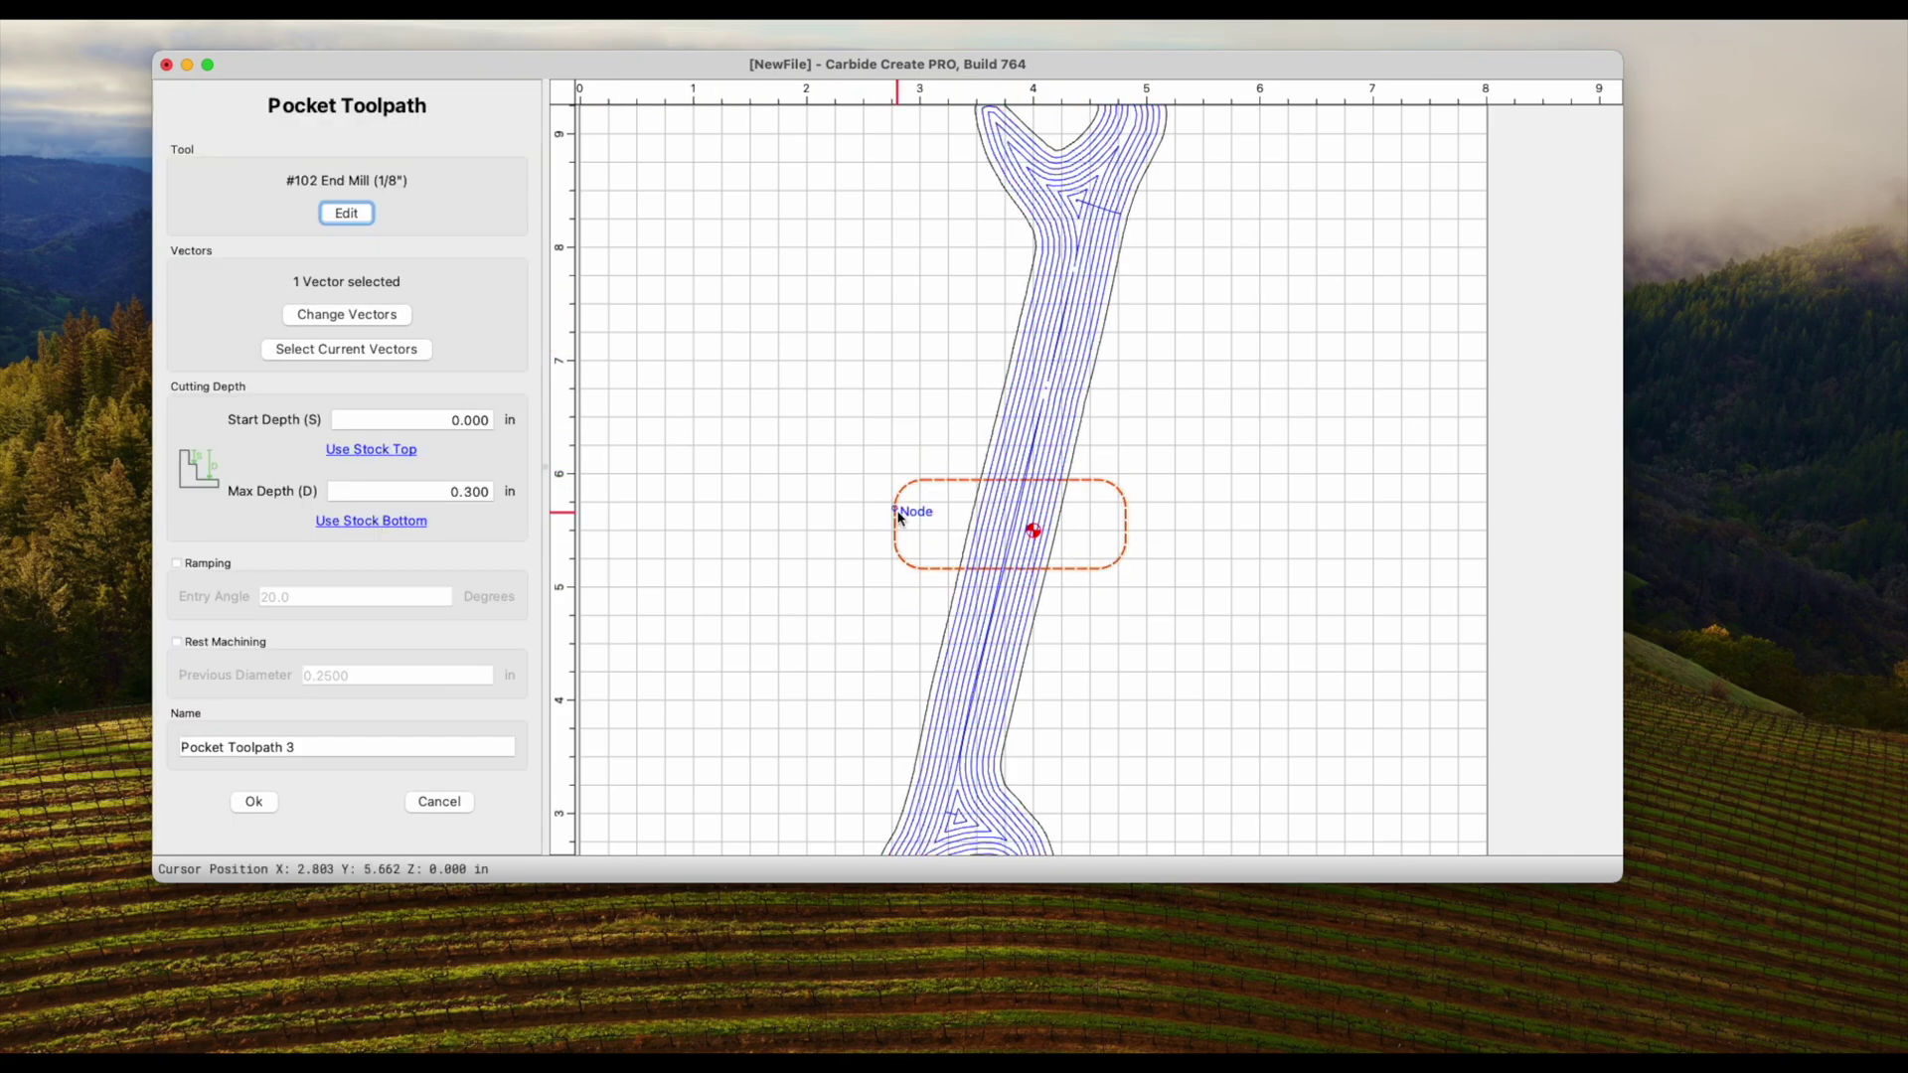
{"action": "left_click", "coordinate": [254, 801]}
{"action": "scroll", "coordinate": [550, 668], "scroll_direction": "down", "scroll_amount": 2}
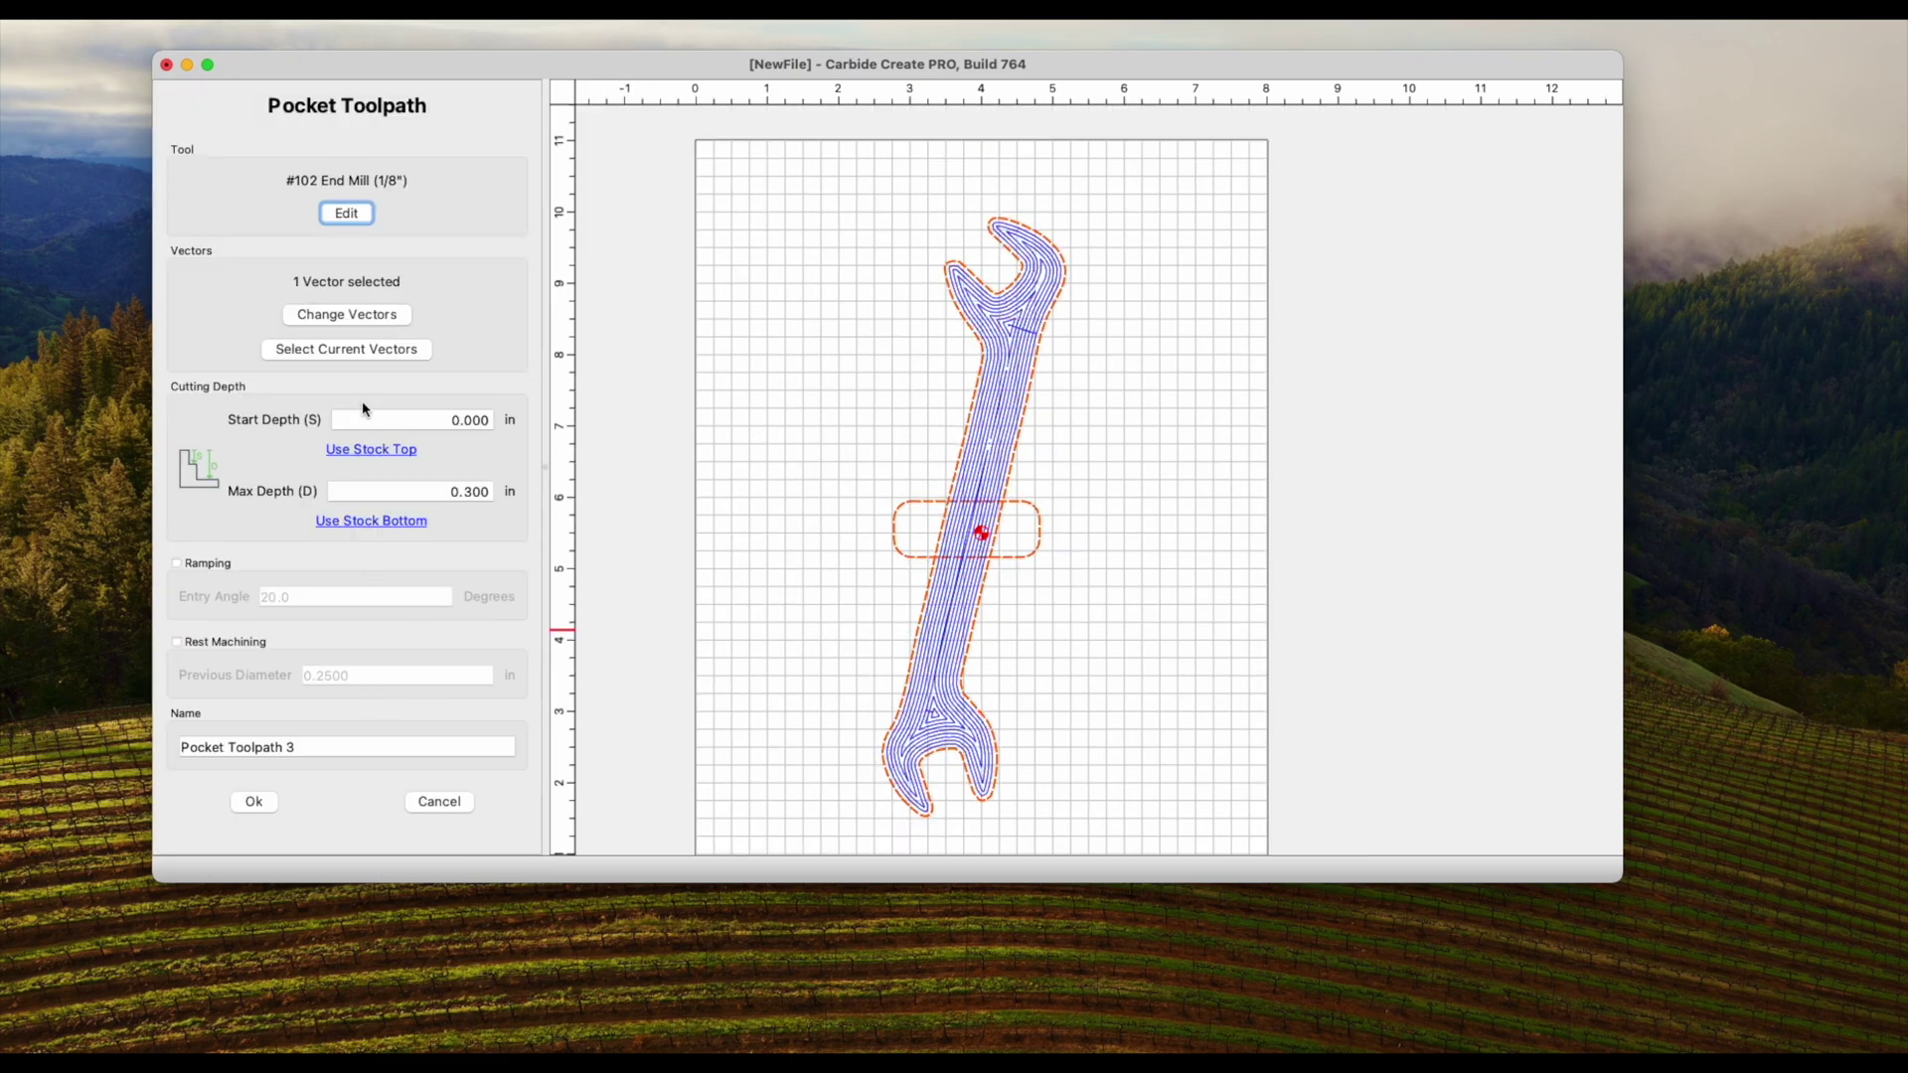
{"action": "left_click", "coordinate": [262, 802]}
{"action": "double_click", "coordinate": [348, 493]}
{"action": "left_click", "coordinate": [347, 314]}
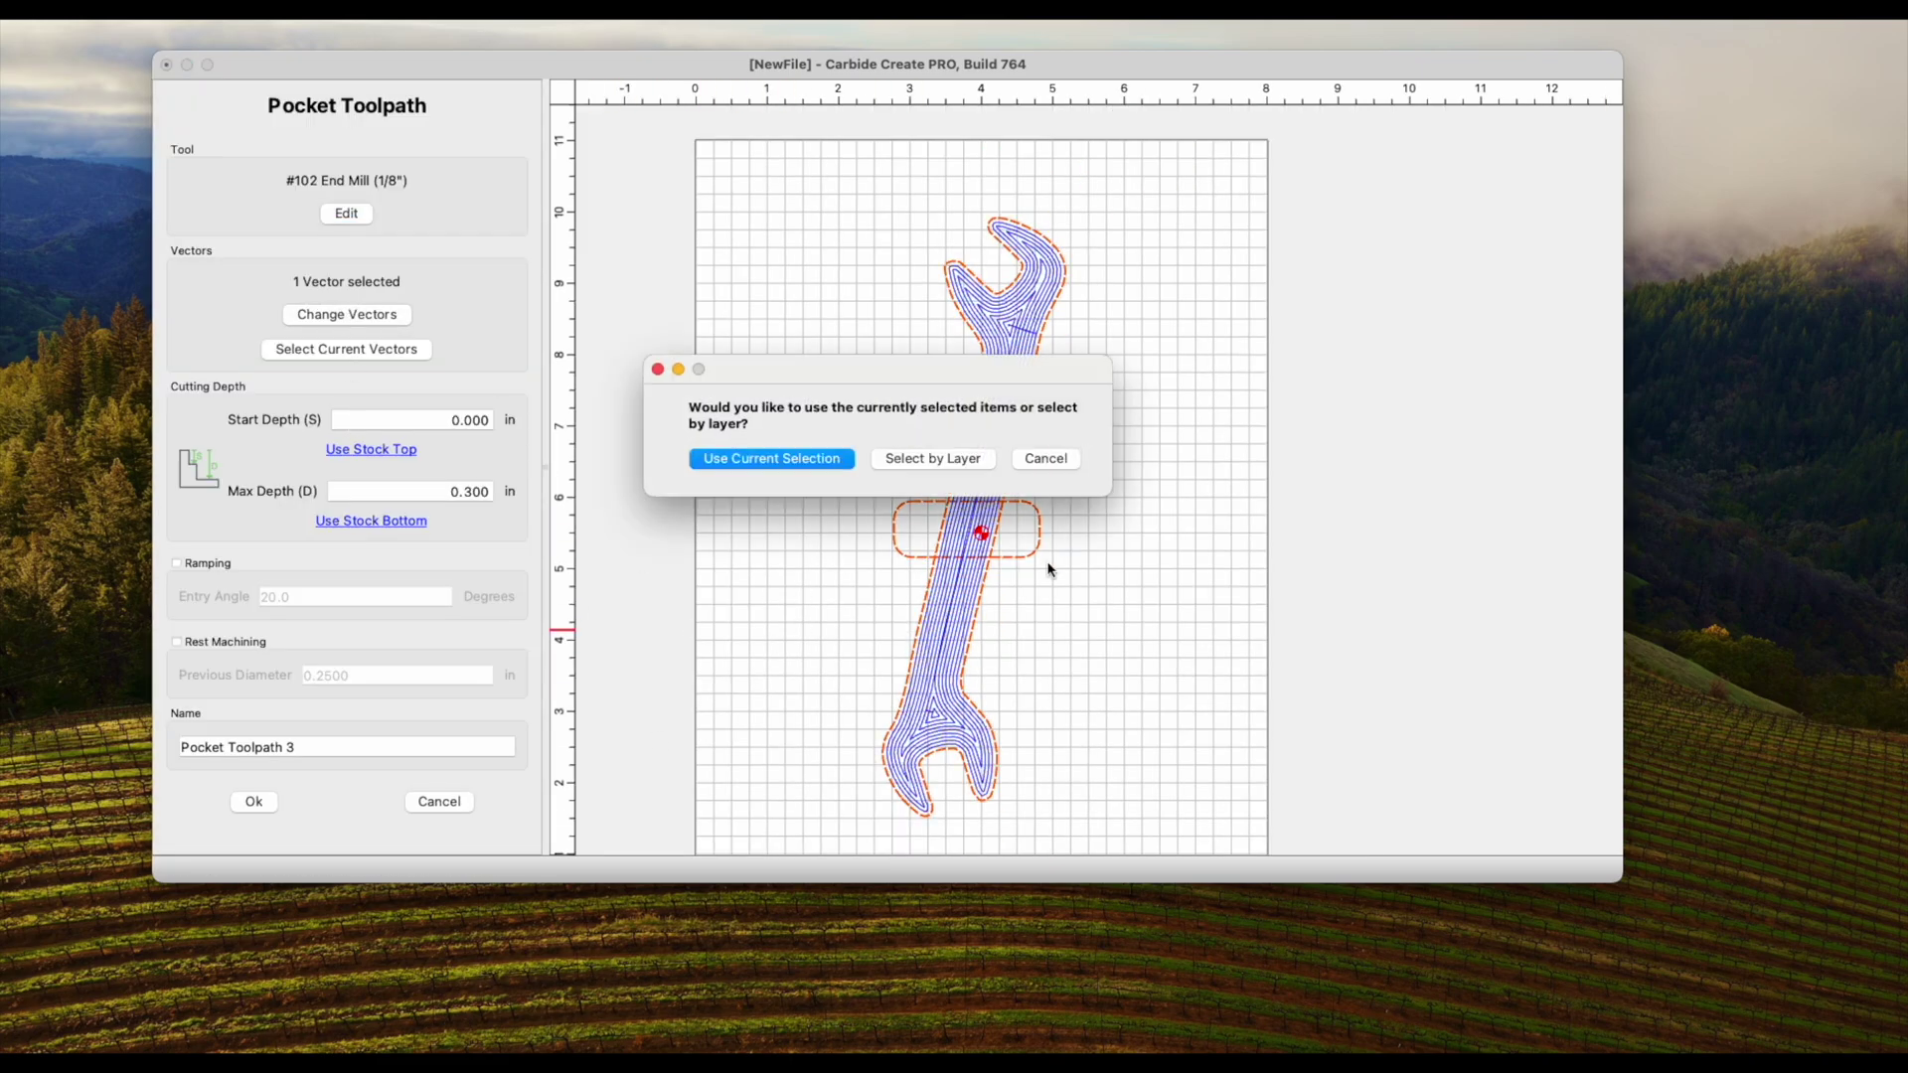
{"action": "left_click", "coordinate": [771, 456]}
{"action": "left_click", "coordinate": [254, 802]}
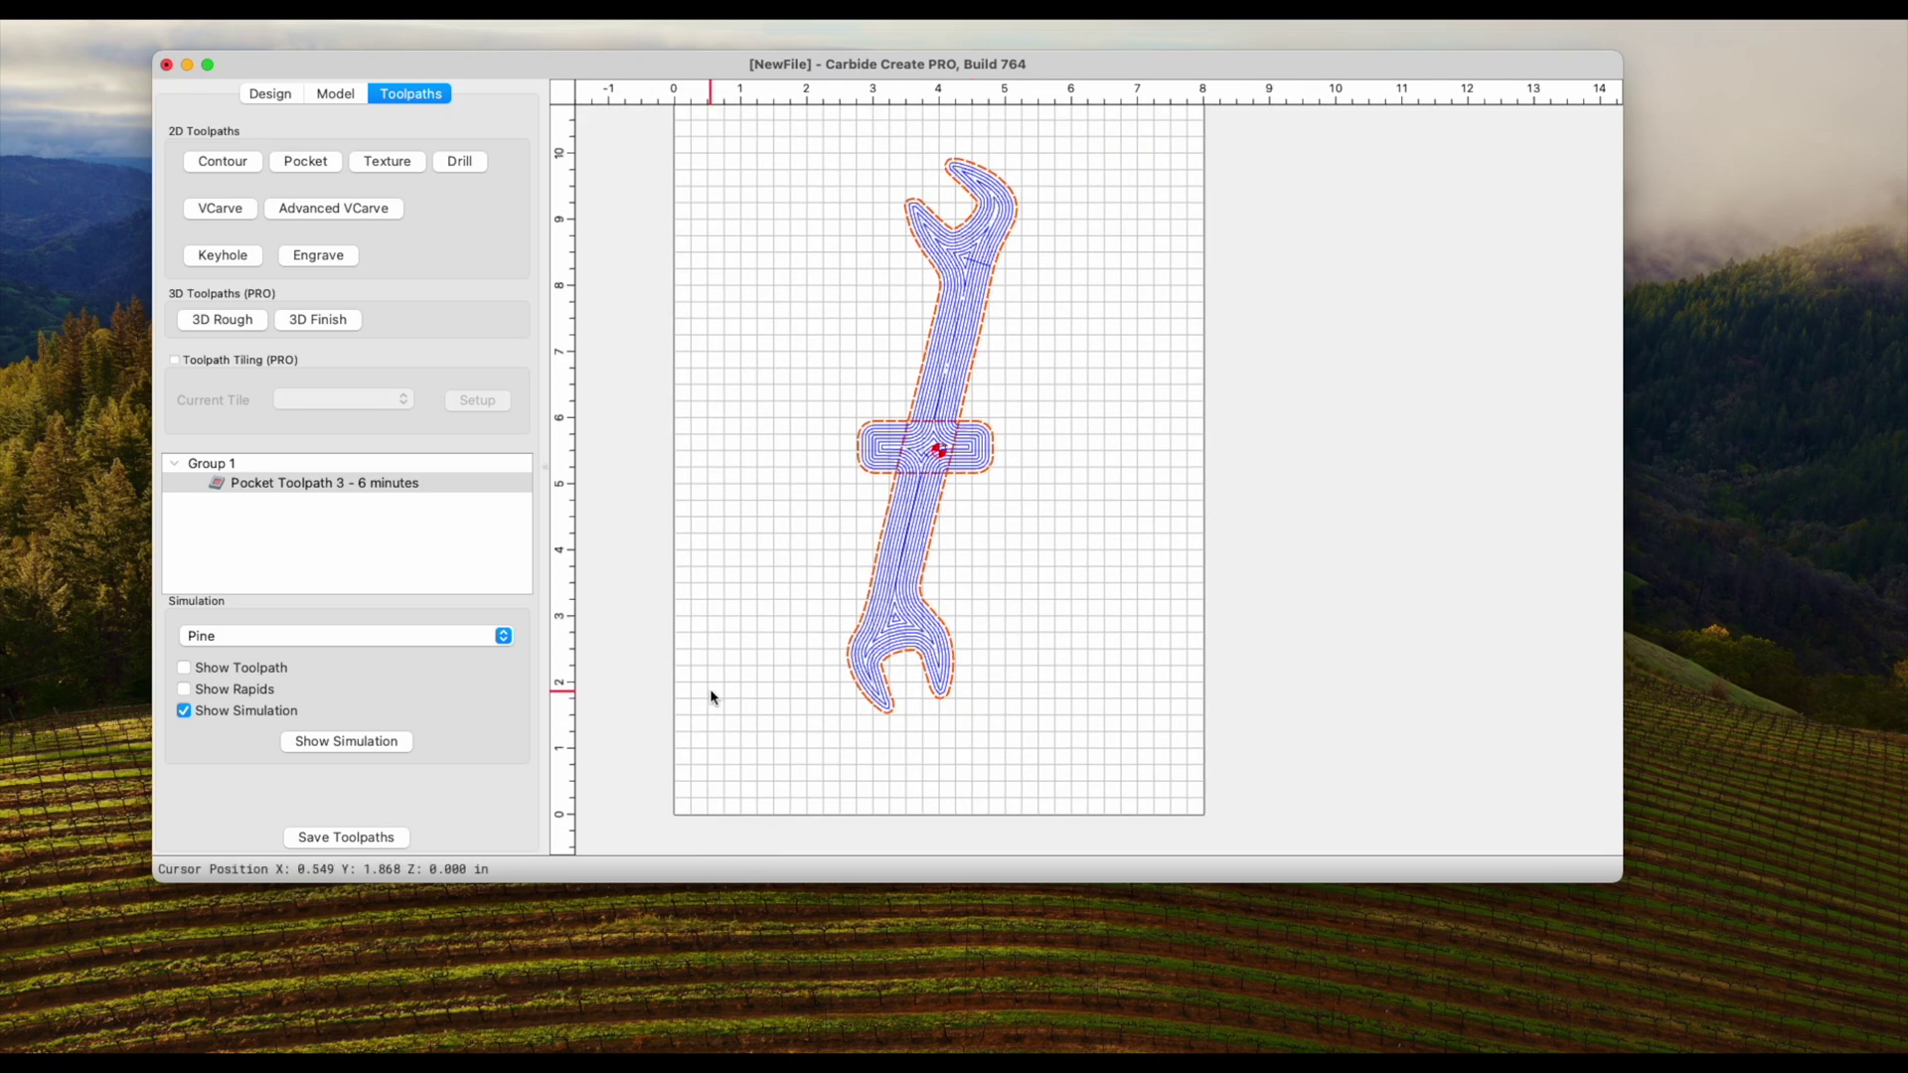
Simulate the combined wrench and rectangle pocket, inspect it from different angles and close the simulation.
{"action": "scroll", "coordinate": [712, 696], "scroll_direction": "down", "scroll_amount": 1}
{"action": "left_click", "coordinate": [318, 741]}
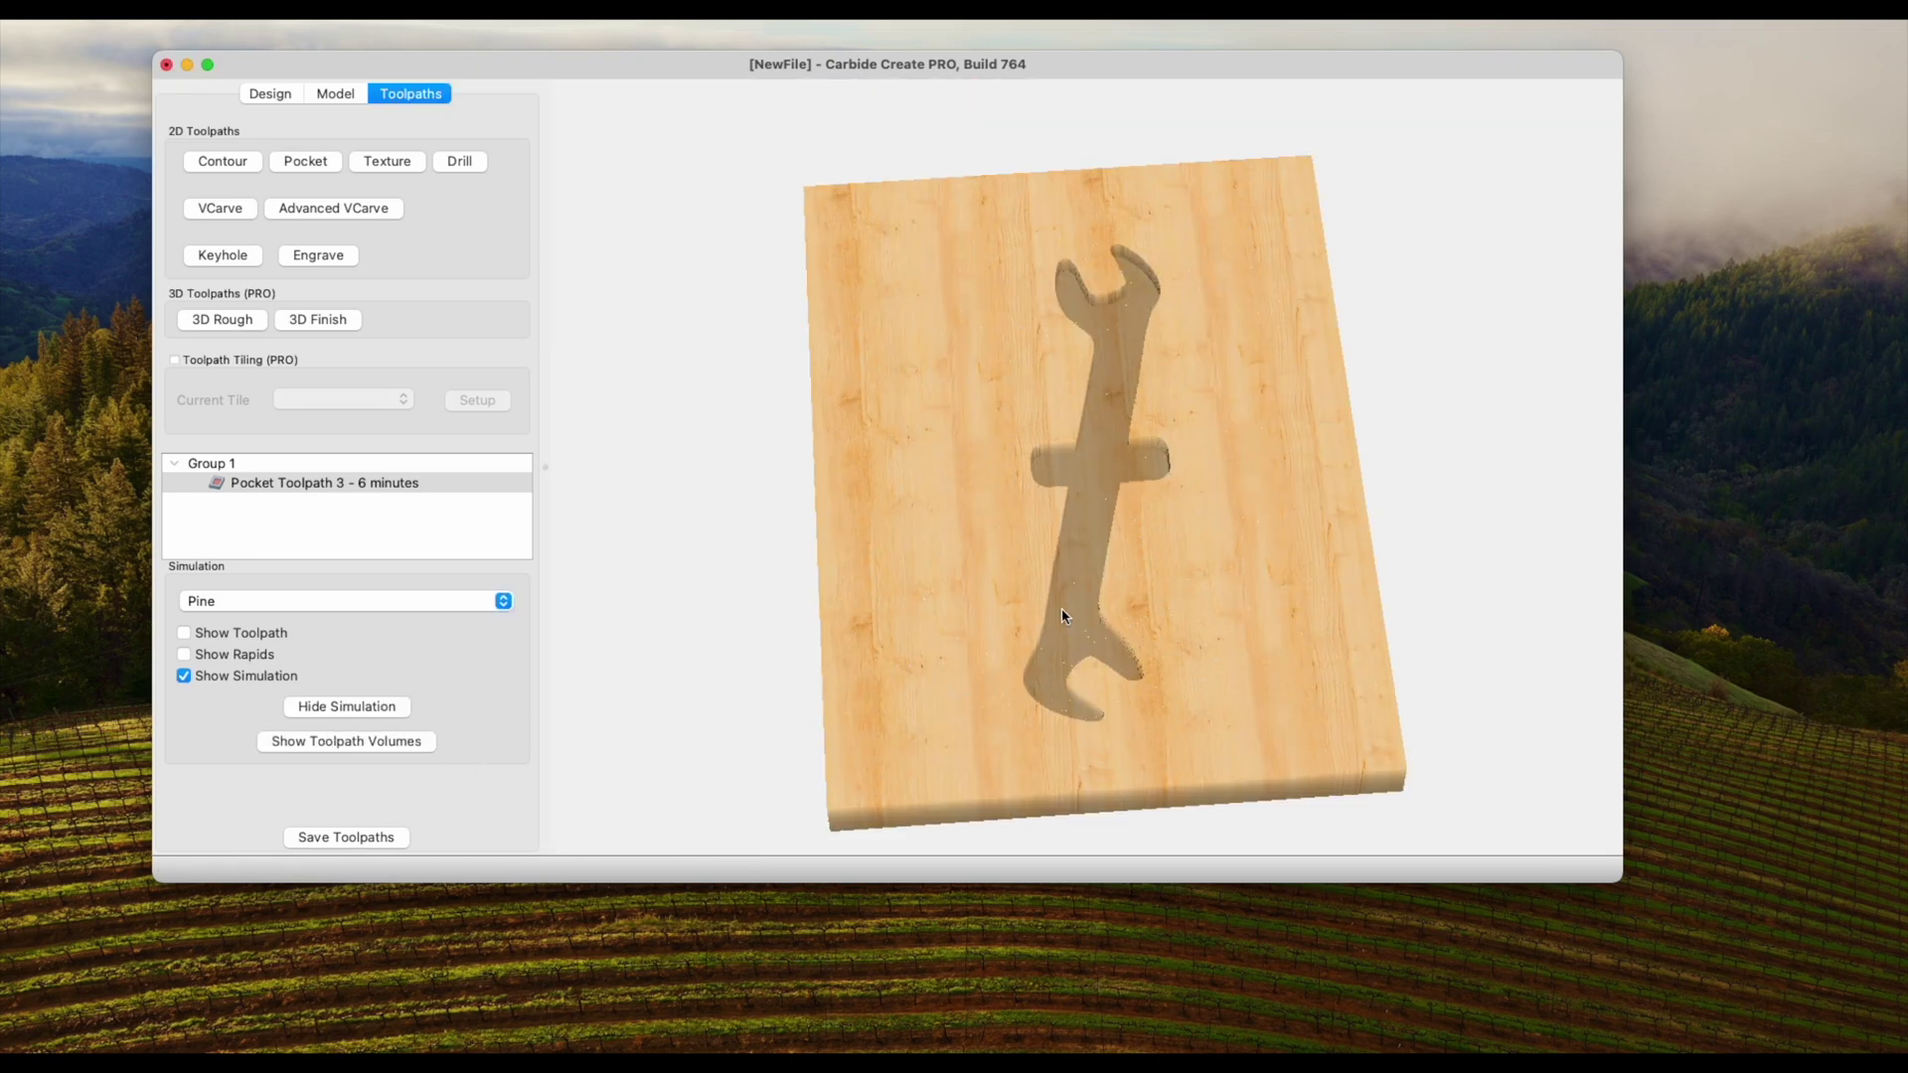
{"action": "left_click_drag", "start_coordinate": [1062, 608], "coordinate": [1083, 668]}
{"action": "scroll", "coordinate": [1111, 505], "scroll_direction": "up", "scroll_amount": 5}
{"action": "scroll", "coordinate": [1109, 511], "scroll_direction": "down", "scroll_amount": 5}
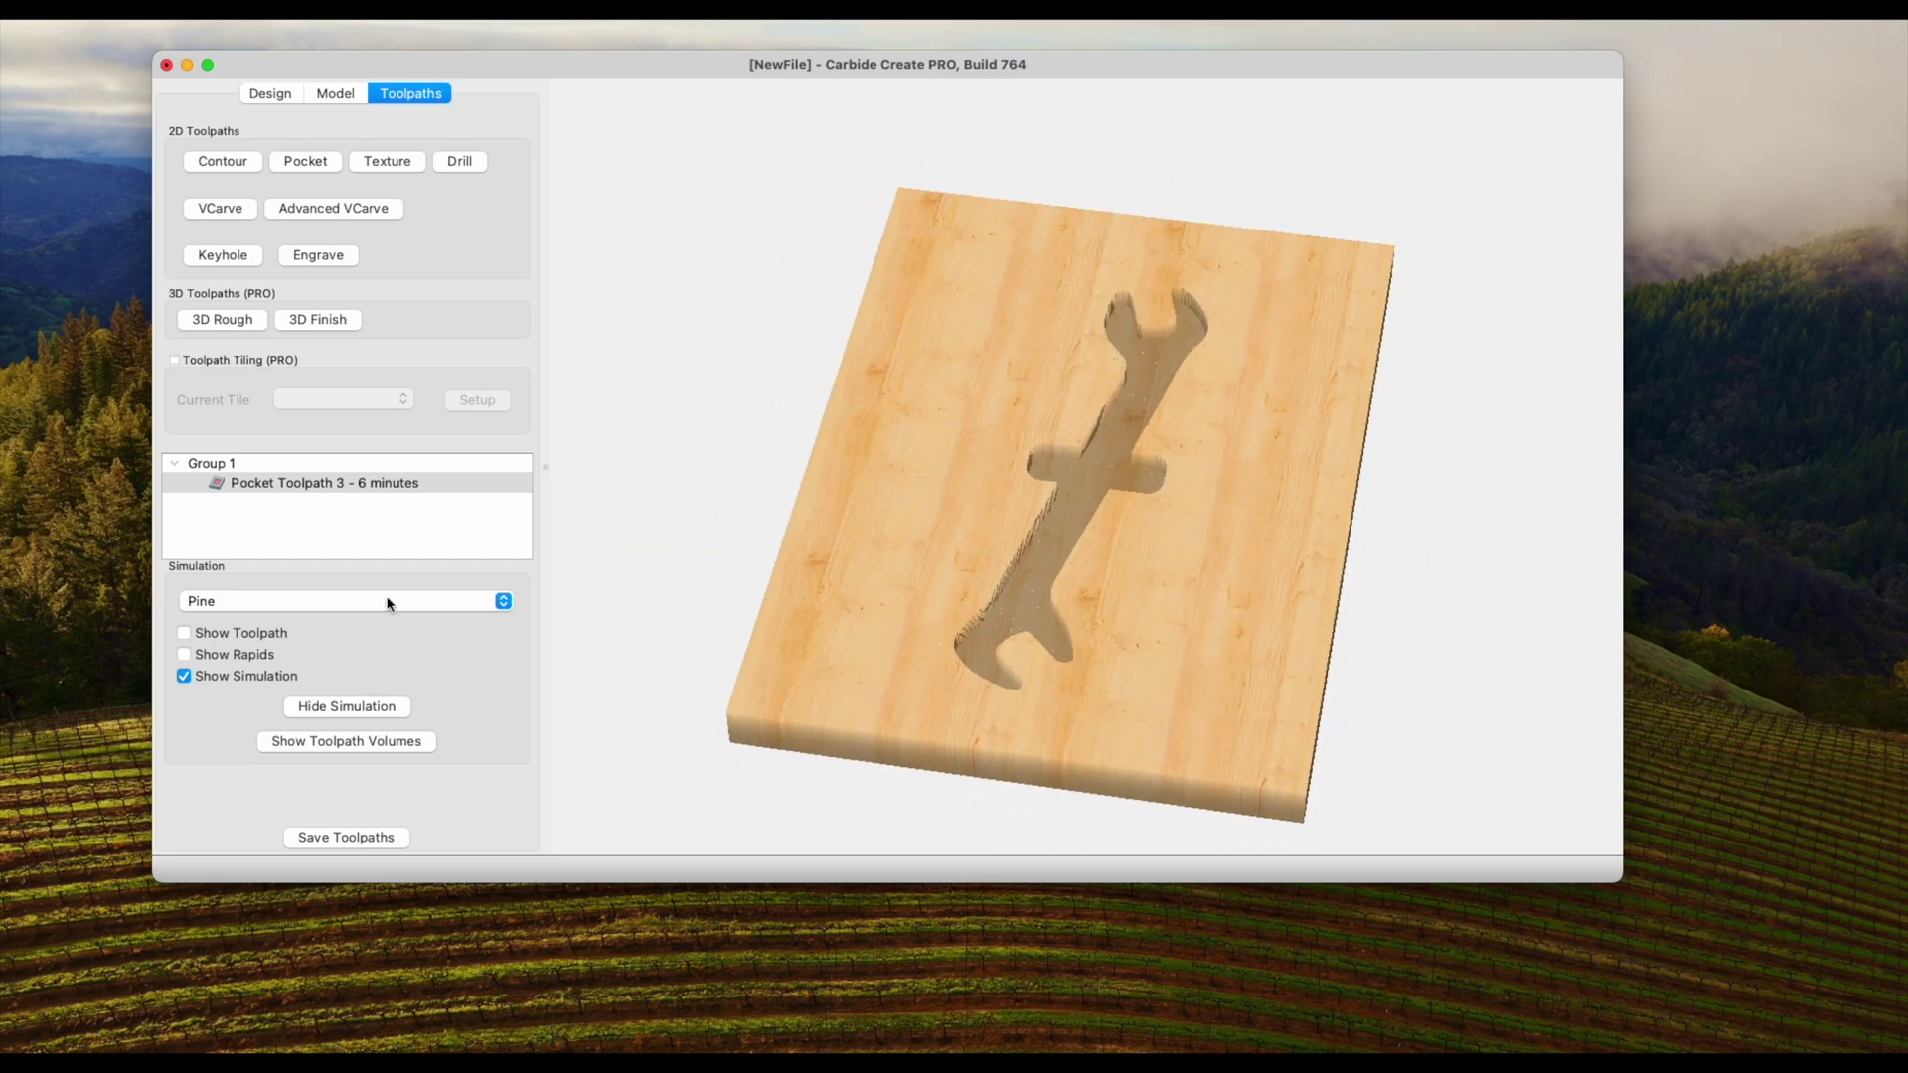
{"action": "left_click", "coordinate": [357, 707]}
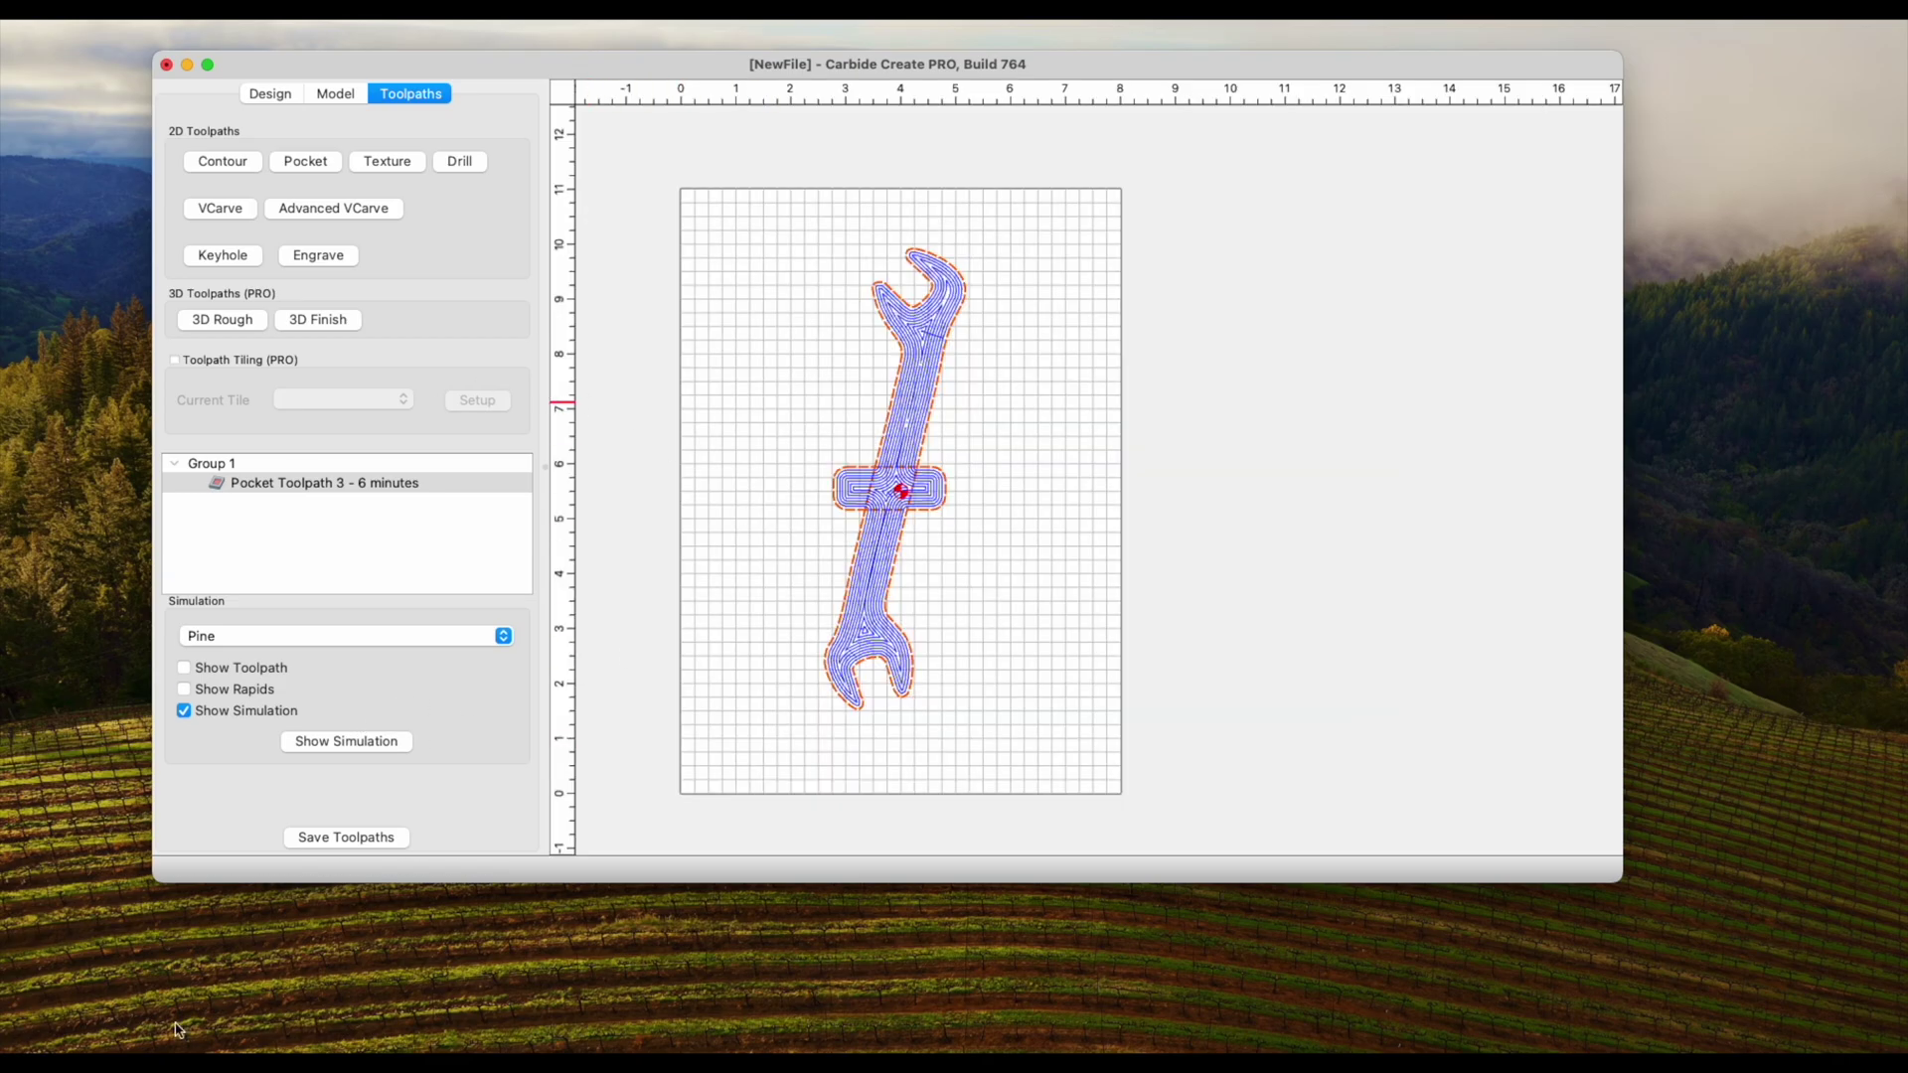